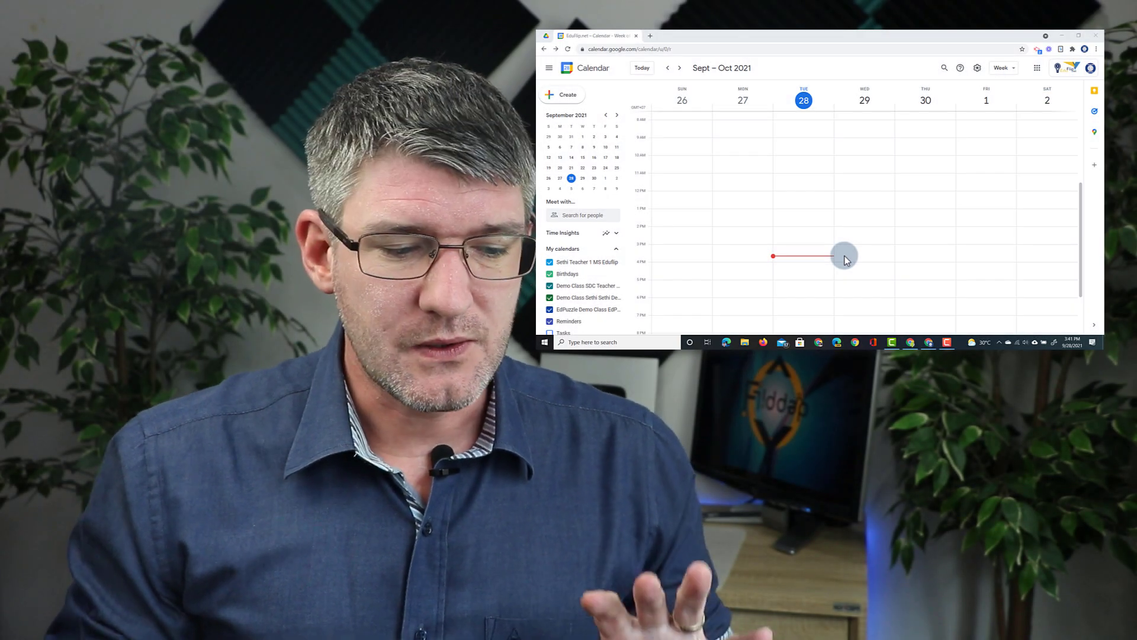
- Remove the Demo Class SDC Teacher 01 calendar by unsubscribing from it in its settings
{"action": "scroll", "coordinate": [92, 516], "scroll_direction": "down", "scroll_amount": 2}
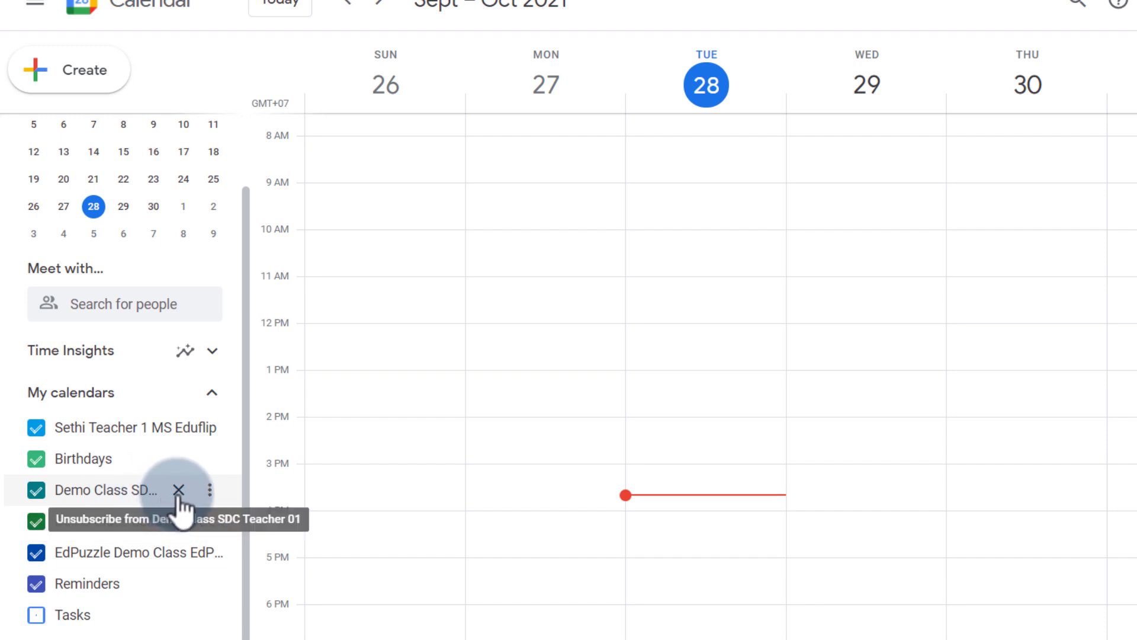
{"action": "left_click", "coordinate": [209, 492]}
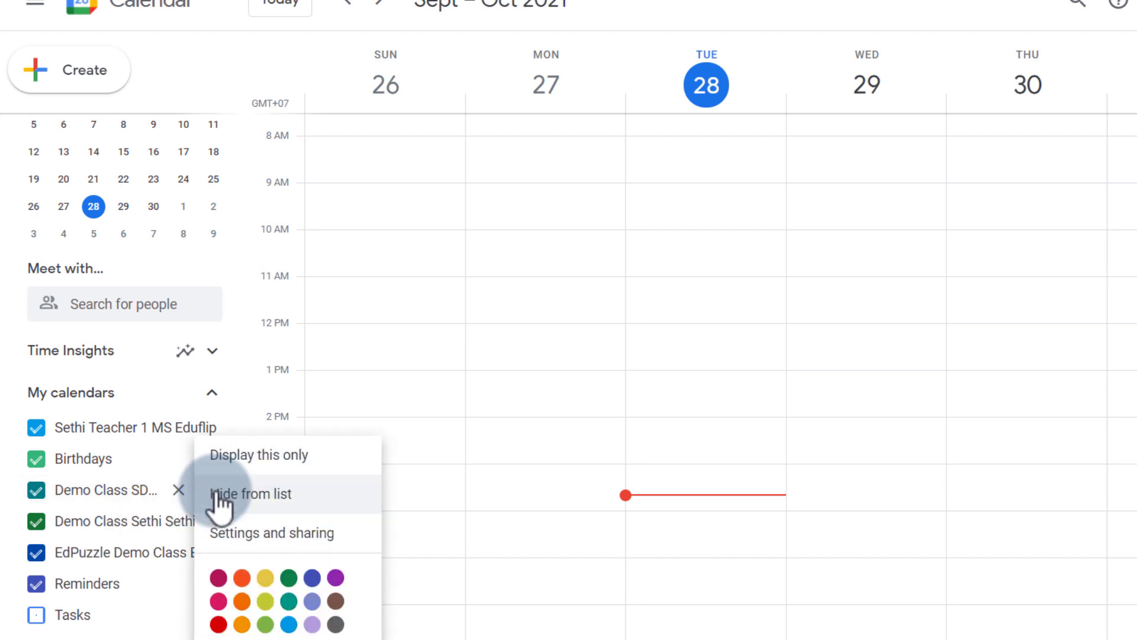
{"action": "left_click", "coordinate": [236, 534]}
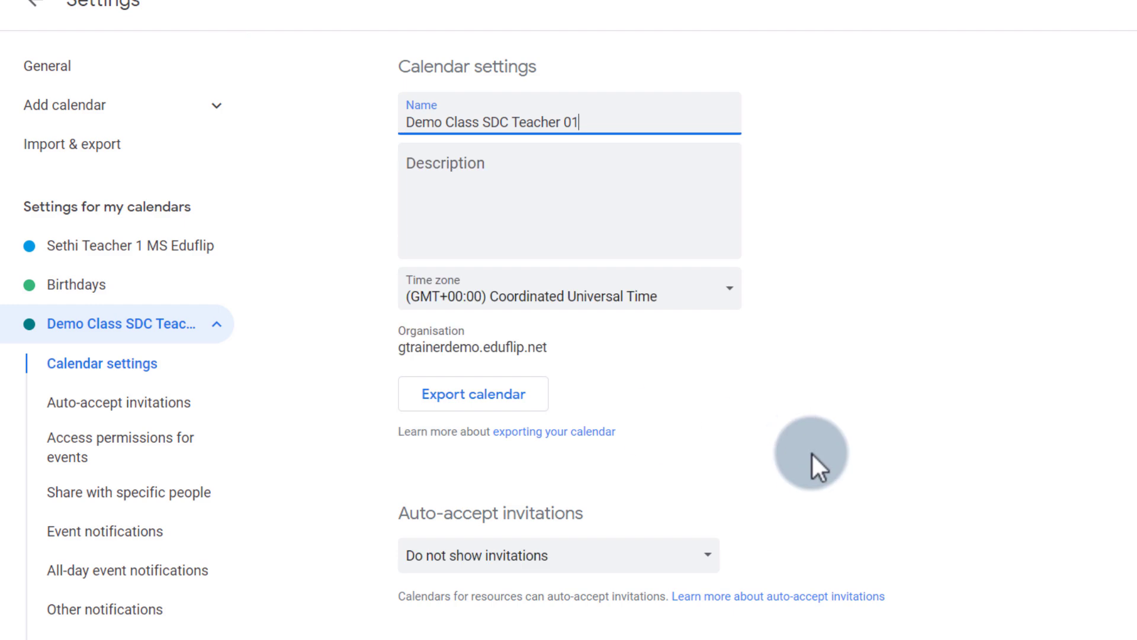
{"action": "scroll", "coordinate": [811, 452], "scroll_direction": "down", "scroll_amount": 15}
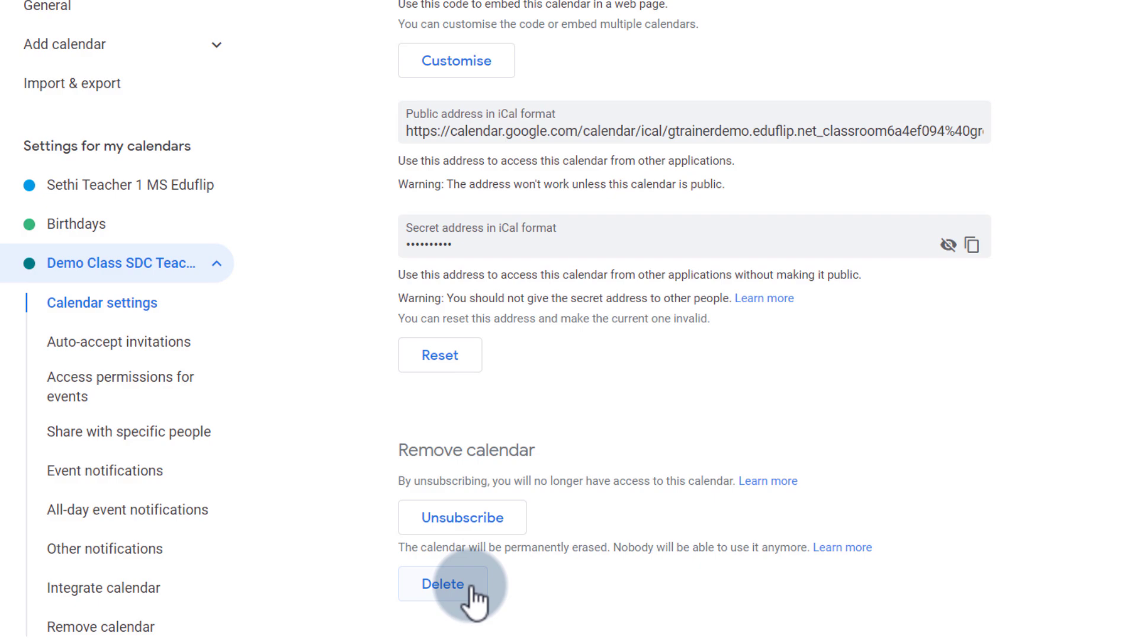
{"action": "left_click", "coordinate": [473, 522]}
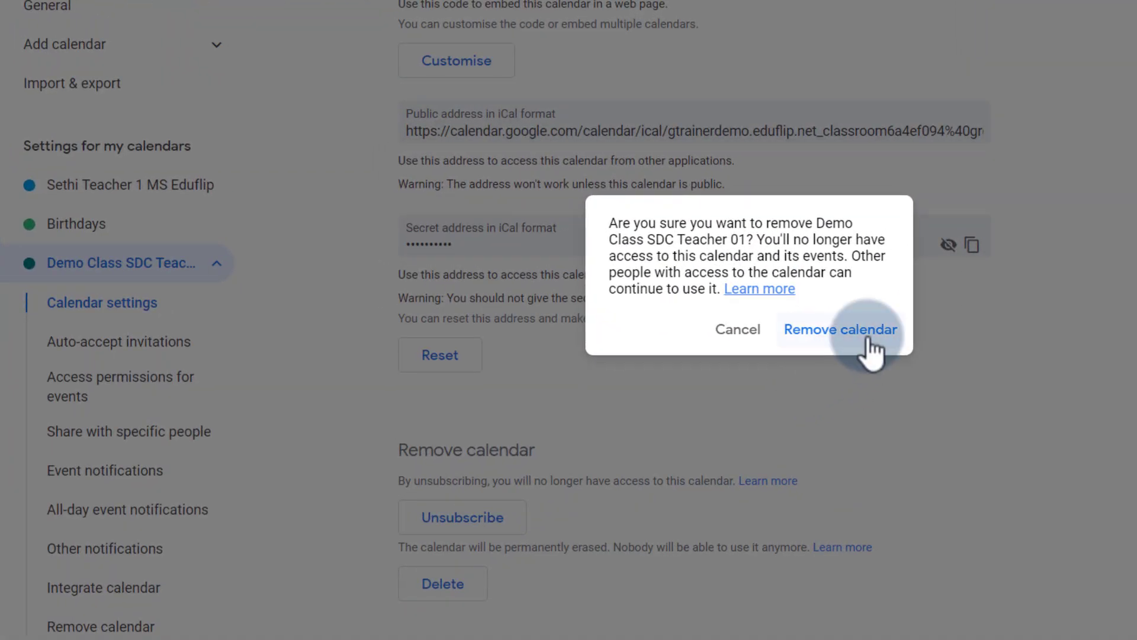
{"action": "left_click", "coordinate": [868, 342]}
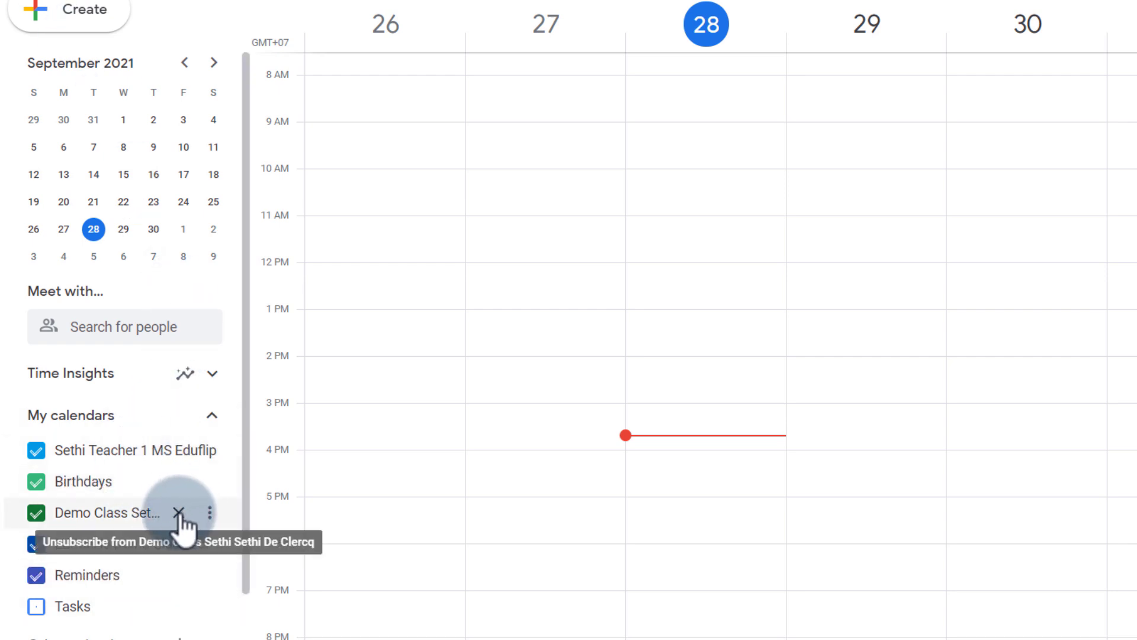
- Unsubscribe from the remaining Demo Class calendar and the EdPuzzle Demo Class calendar
{"action": "left_click", "coordinate": [179, 513]}
{"action": "left_click", "coordinate": [862, 335]}
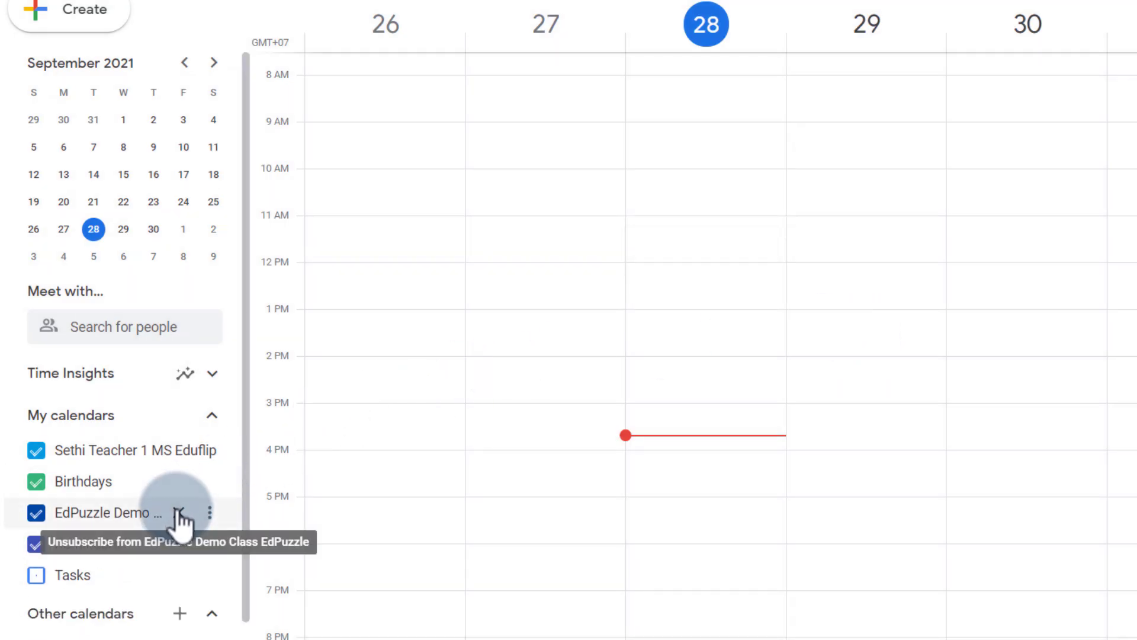
{"action": "left_click", "coordinate": [178, 513]}
{"action": "left_click", "coordinate": [865, 328]}
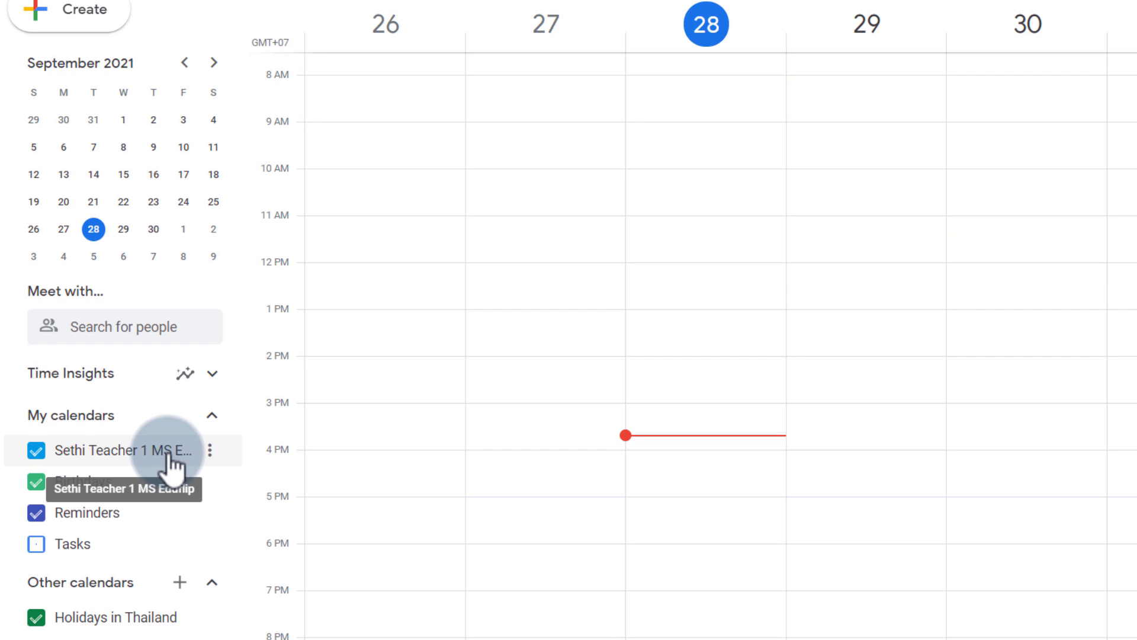
- Rename the primary calendar to the owner's first name plus "events Calendar", describe it as "Main Events", and return to the week view
{"action": "left_click", "coordinate": [210, 451]}
{"action": "left_click", "coordinate": [249, 474]}
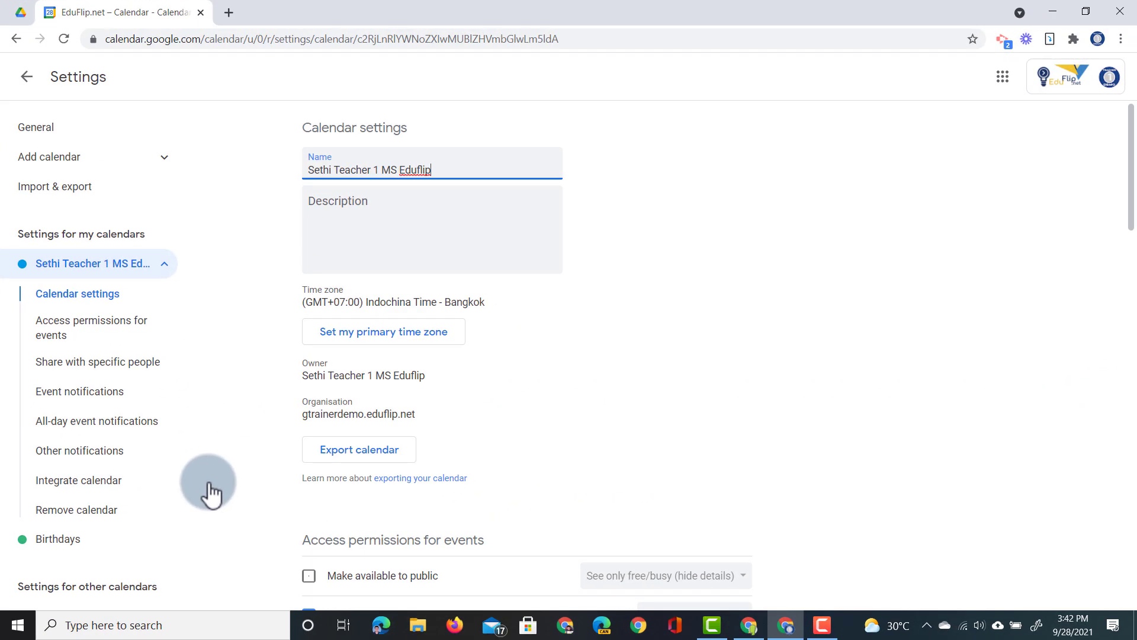
{"action": "triple_click", "coordinate": [371, 163]}
{"action": "type", "text": "Sethi events Calendar"}
{"action": "left_click", "coordinate": [369, 217]}
{"action": "type", "text": "Main Events"}
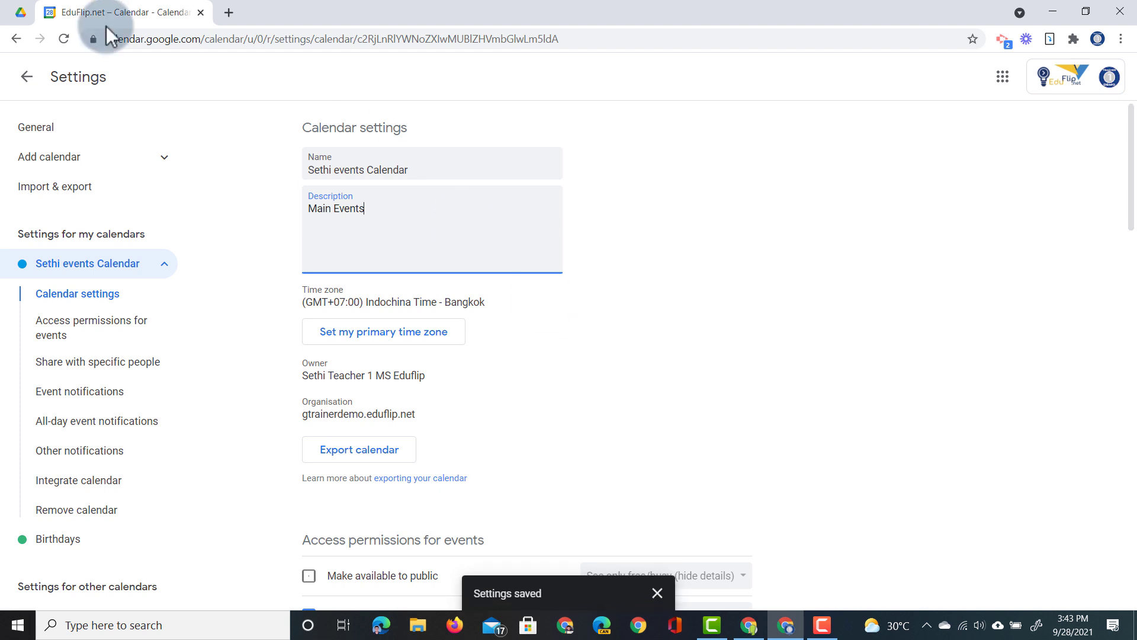
{"action": "left_click", "coordinate": [34, 87]}
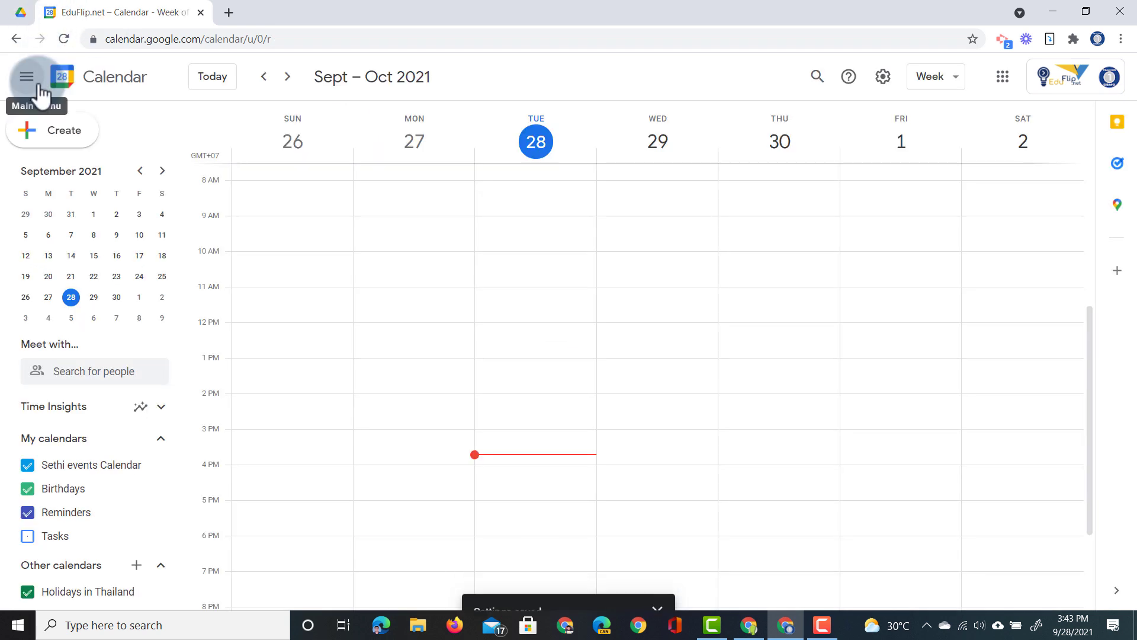
- Create a new calendar named "Personal Events" followed by the owner's first name
{"action": "mouse_move", "coordinate": [151, 481]}
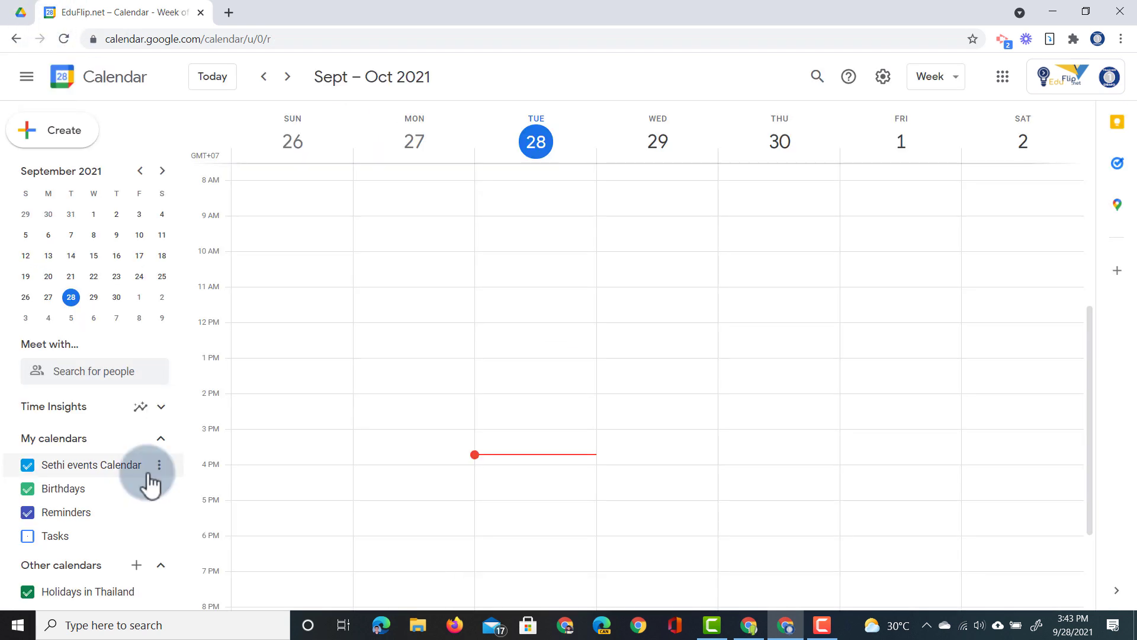
{"action": "left_click", "coordinate": [137, 565]}
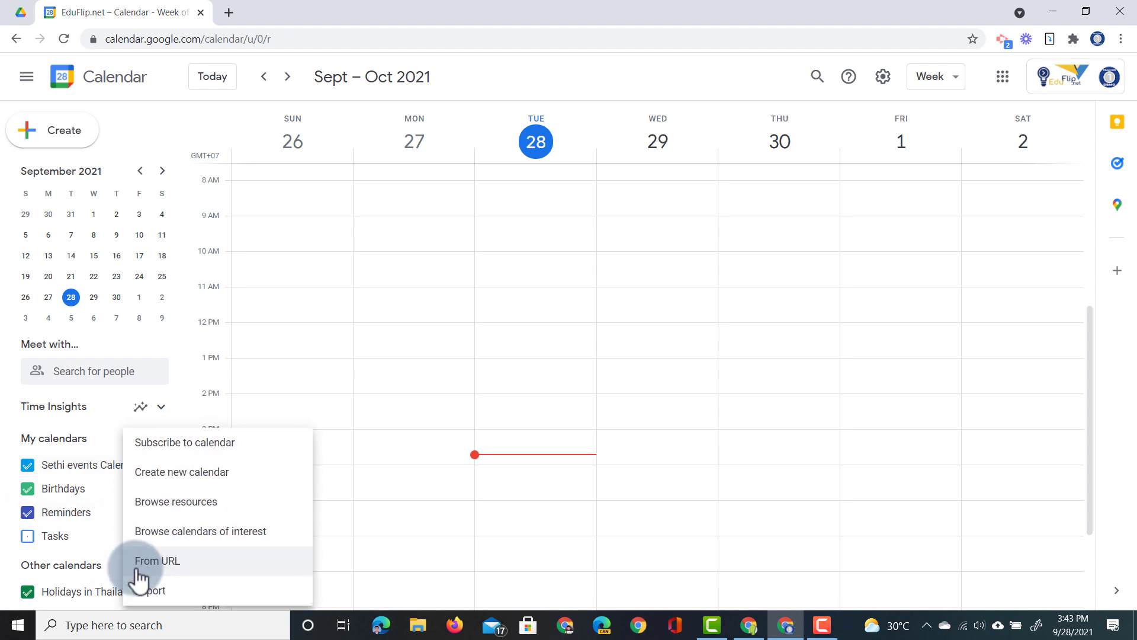
{"action": "left_click", "coordinate": [234, 472]}
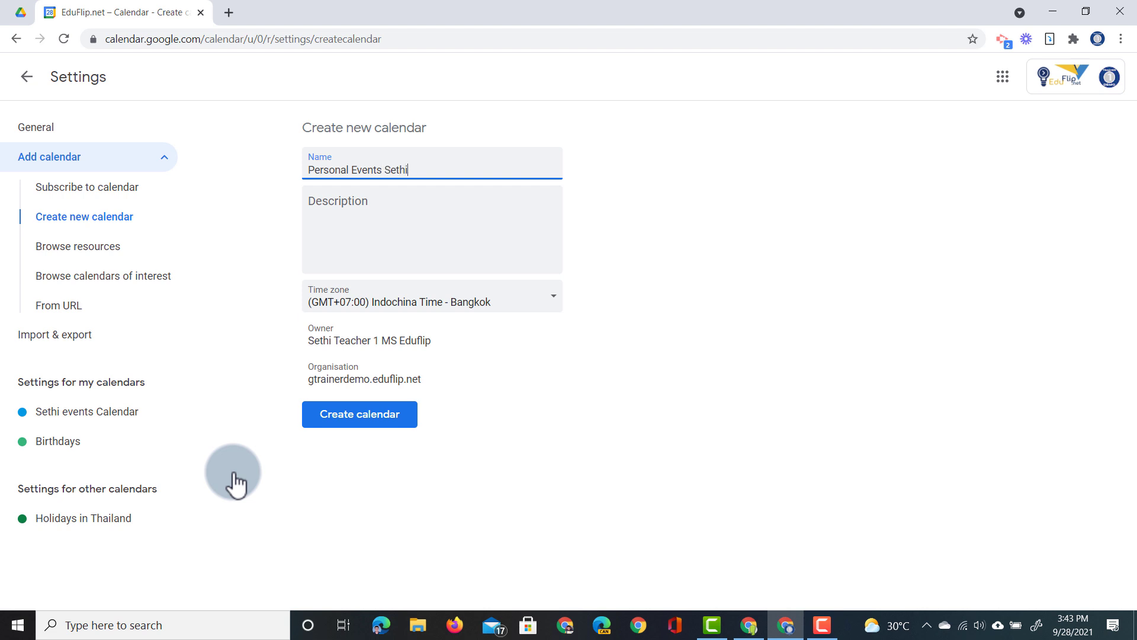
{"action": "left_click", "coordinate": [333, 435]}
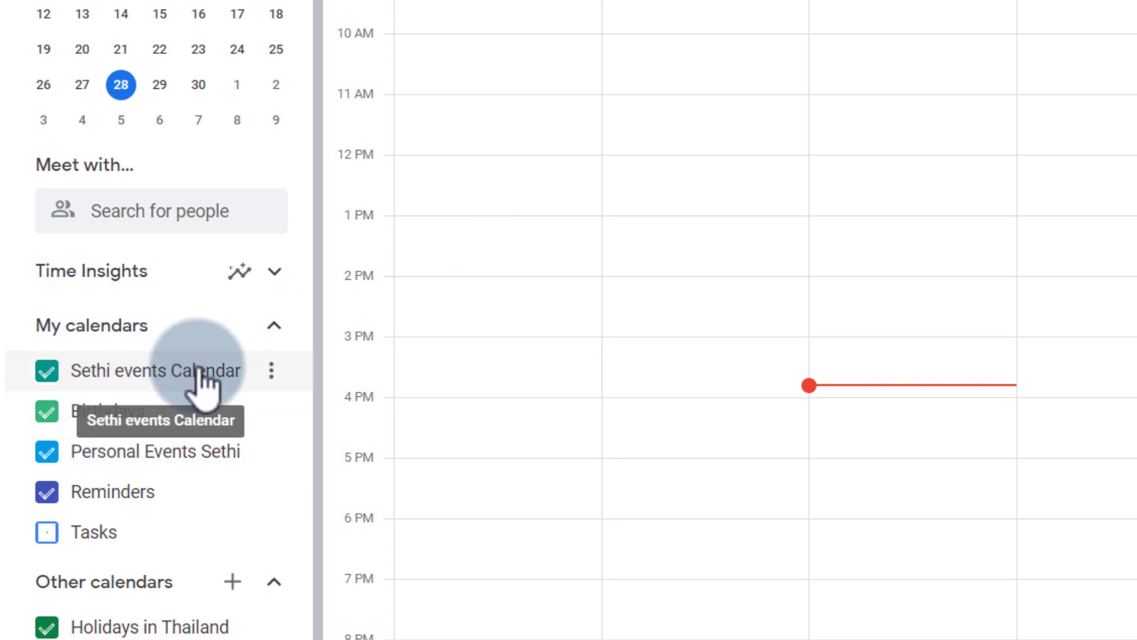
- Colour the primary events calendar red and the Personal Events calendar a darker blue
{"action": "left_click", "coordinate": [273, 372]}
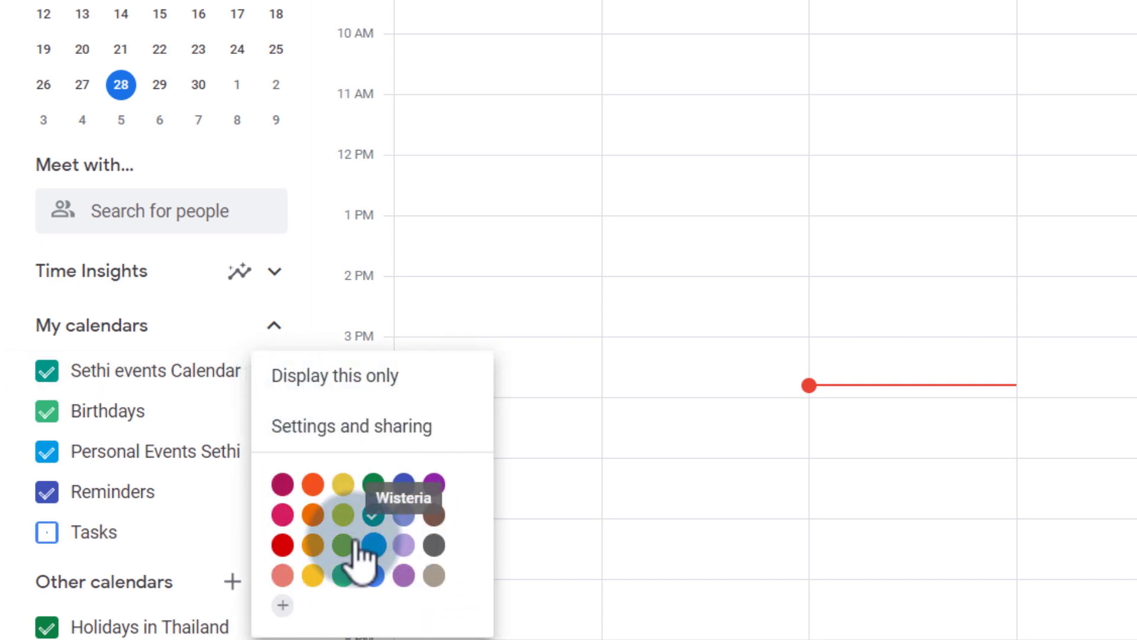
{"action": "left_click", "coordinate": [283, 545]}
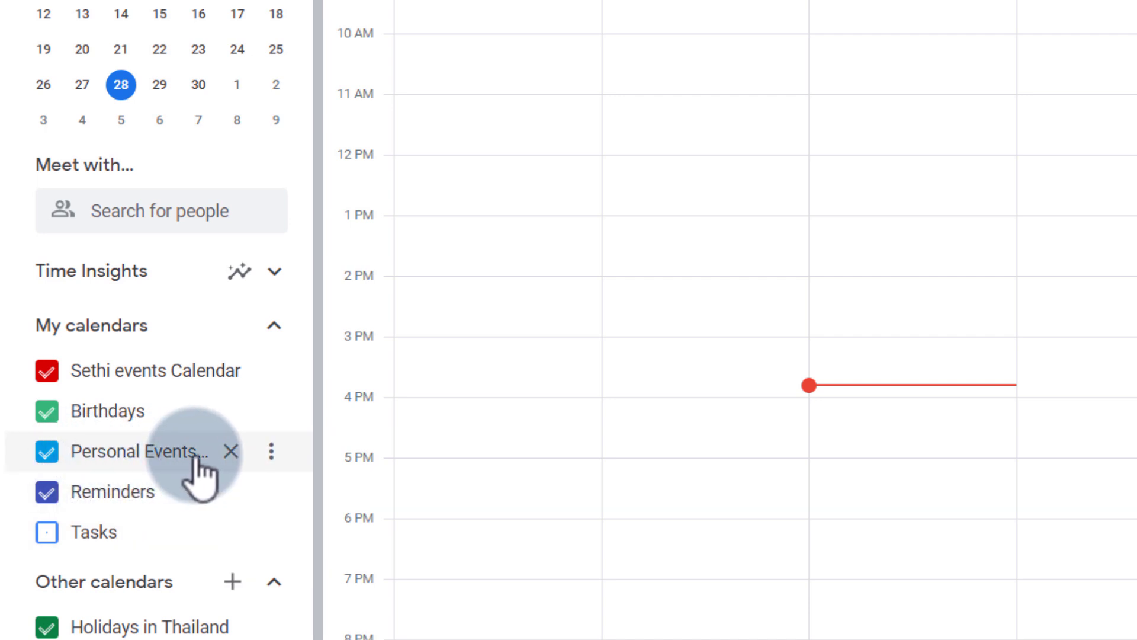
{"action": "left_click", "coordinate": [271, 452]}
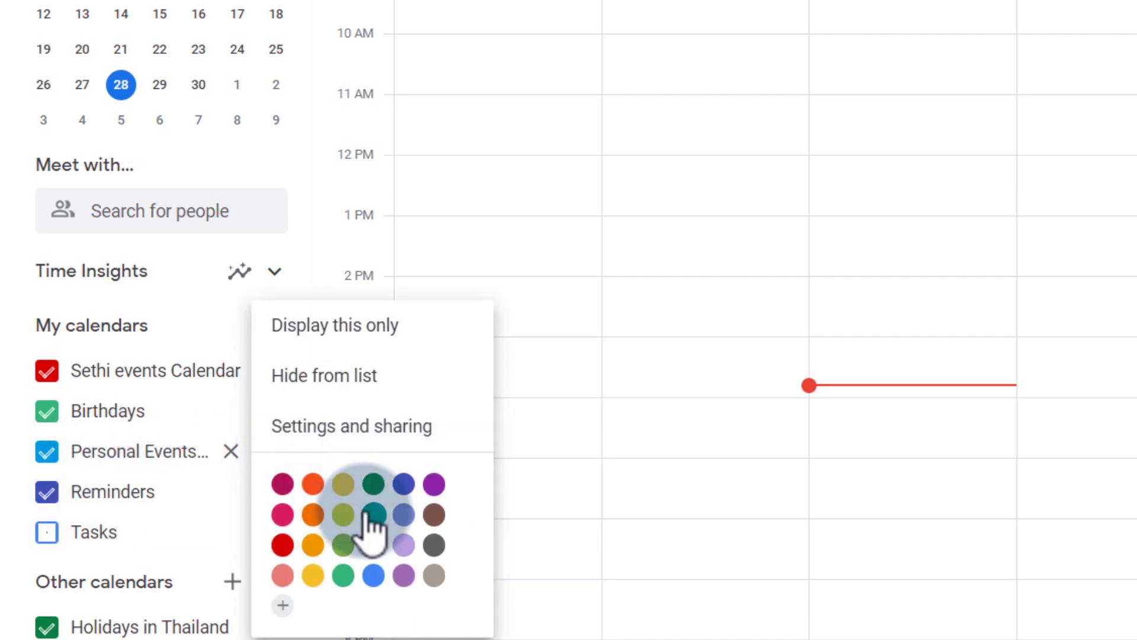
{"action": "left_click", "coordinate": [375, 575]}
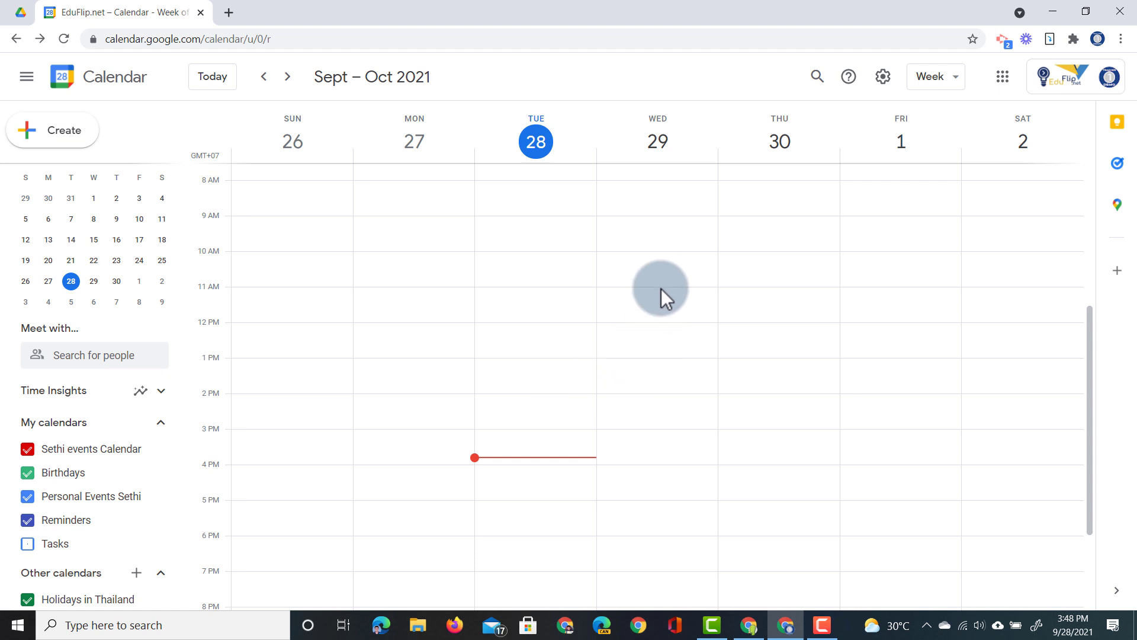
- Create a "Meeting with Year 2" event on Wednesday 29 September, 10:00am to 11:00am, in the primary events calendar
{"action": "left_click", "coordinate": [664, 254]}
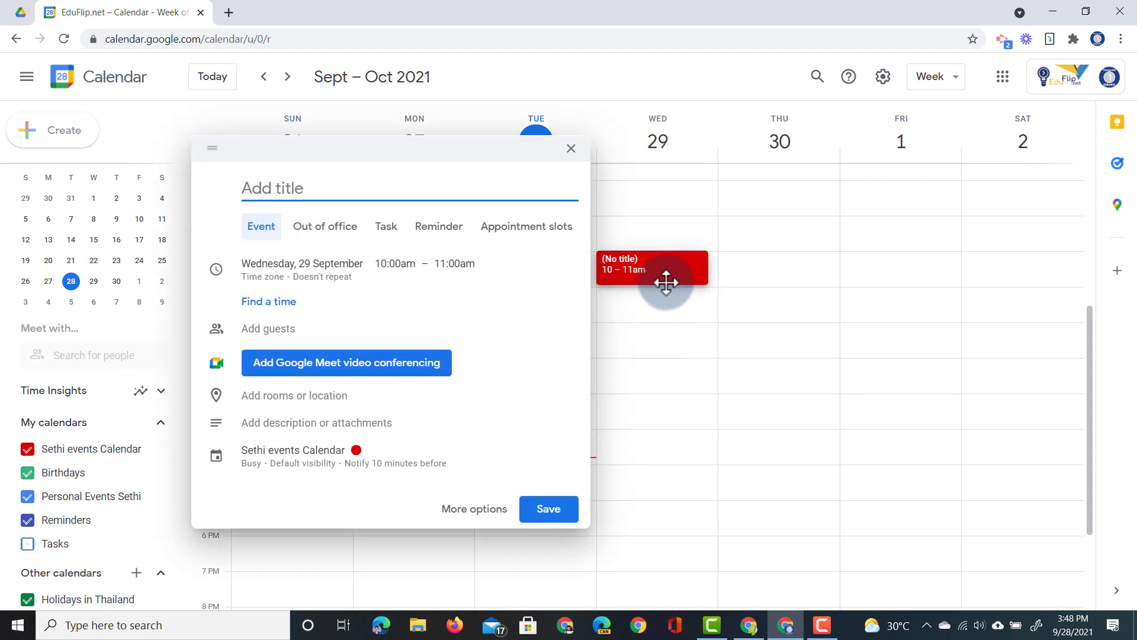
{"action": "type", "text": "Meeting with Year 2"}
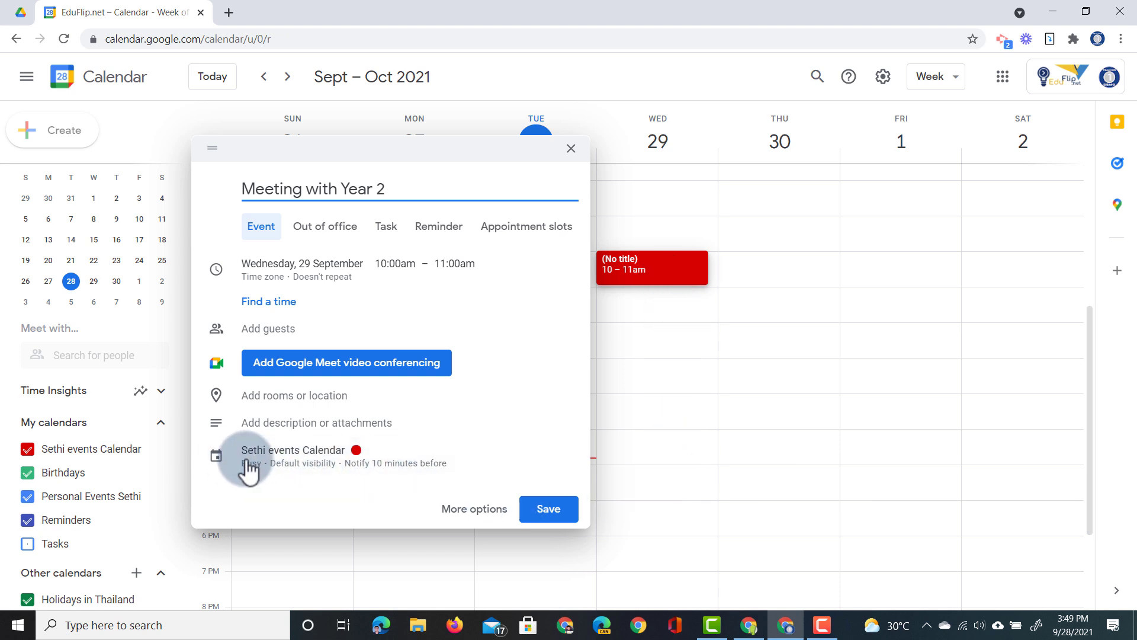
{"action": "left_click", "coordinate": [295, 467]}
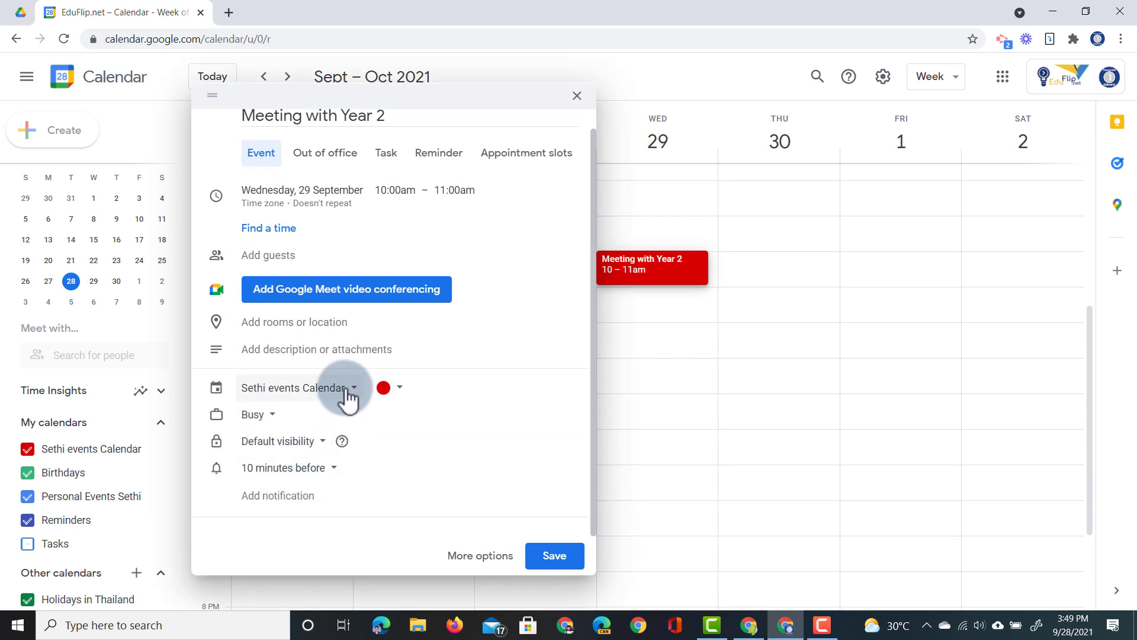
{"action": "left_click", "coordinate": [349, 398]}
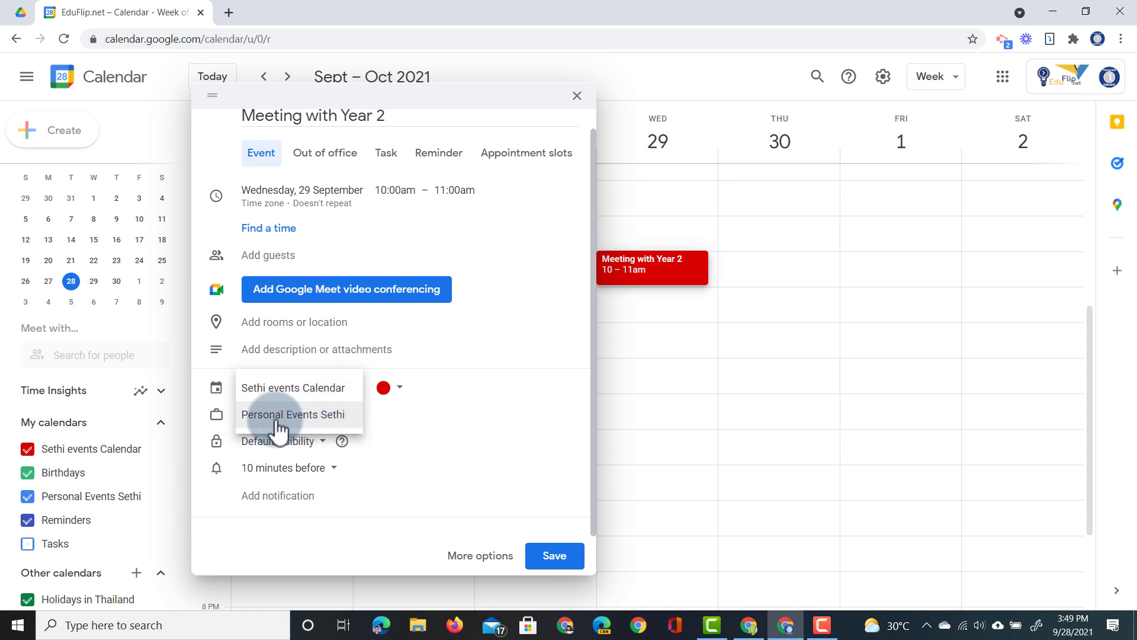
{"action": "left_click", "coordinate": [326, 394]}
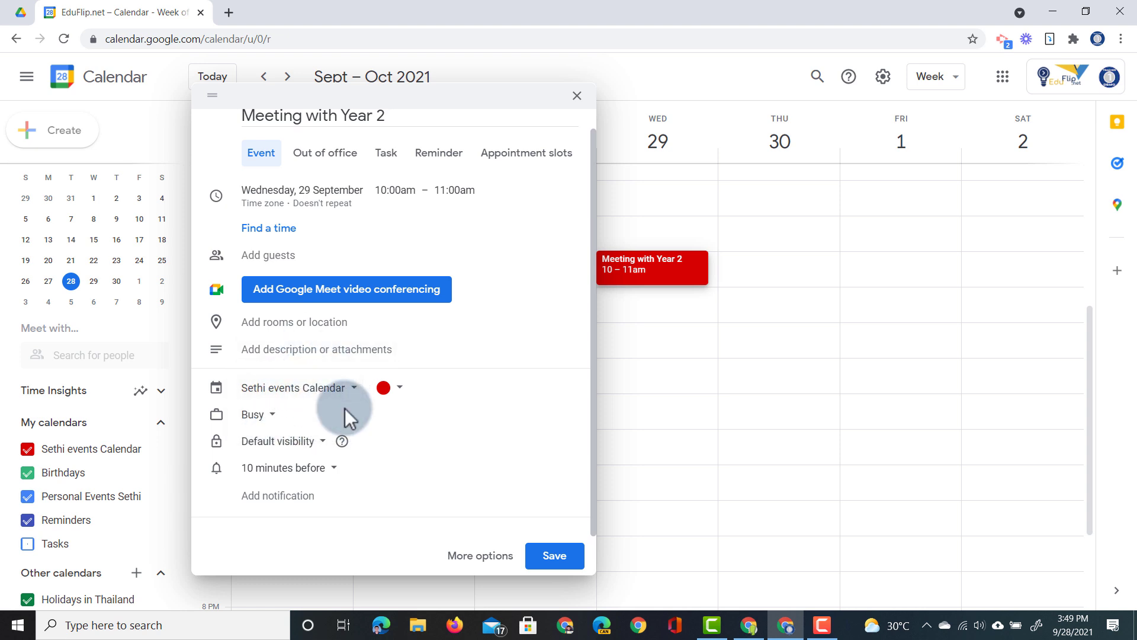
{"action": "left_click", "coordinate": [555, 560]}
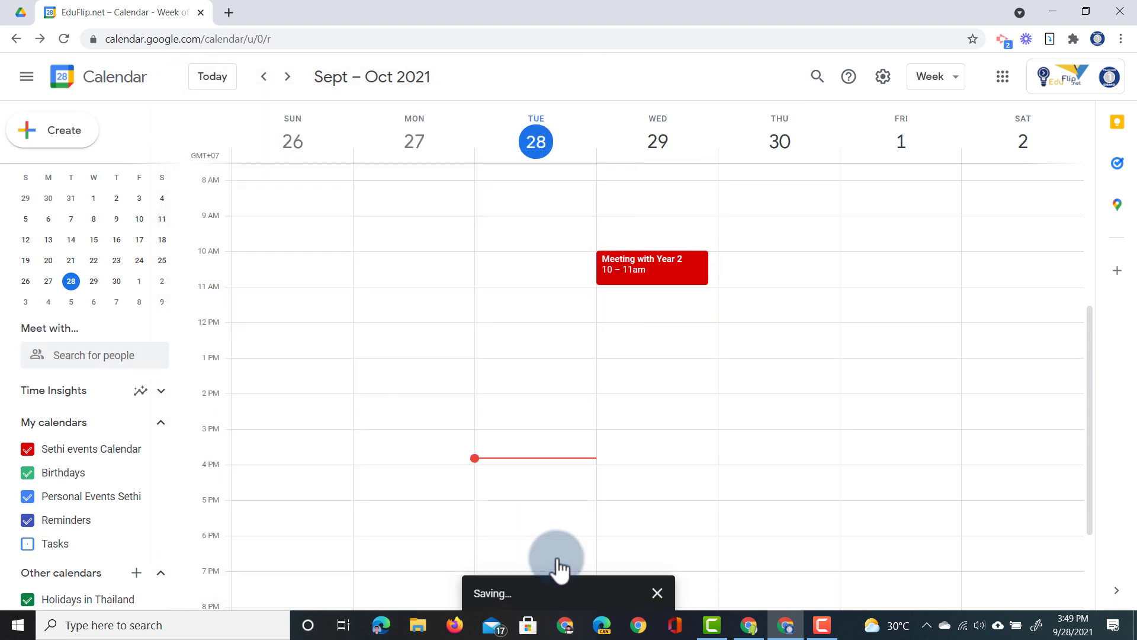
- Create a "Meeting with Year 3" event on Thursday 30 September from 11:00am to 12:00pm
{"action": "left_click", "coordinate": [762, 289]}
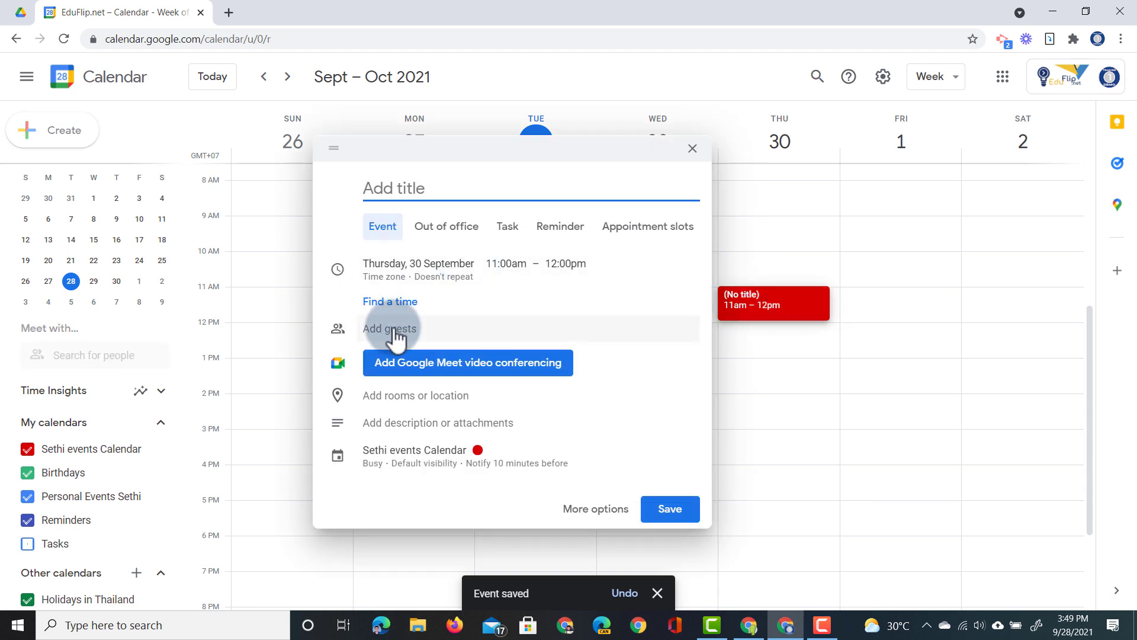
{"action": "type", "text": "Meeting wi"}
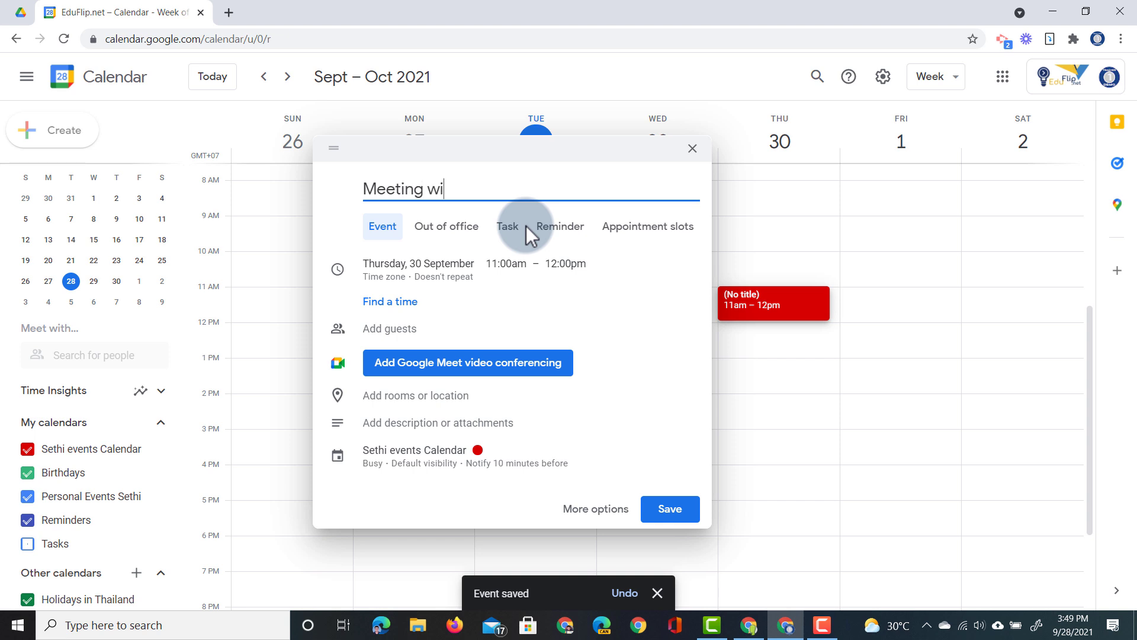
{"action": "type", "text": "th Year 3"}
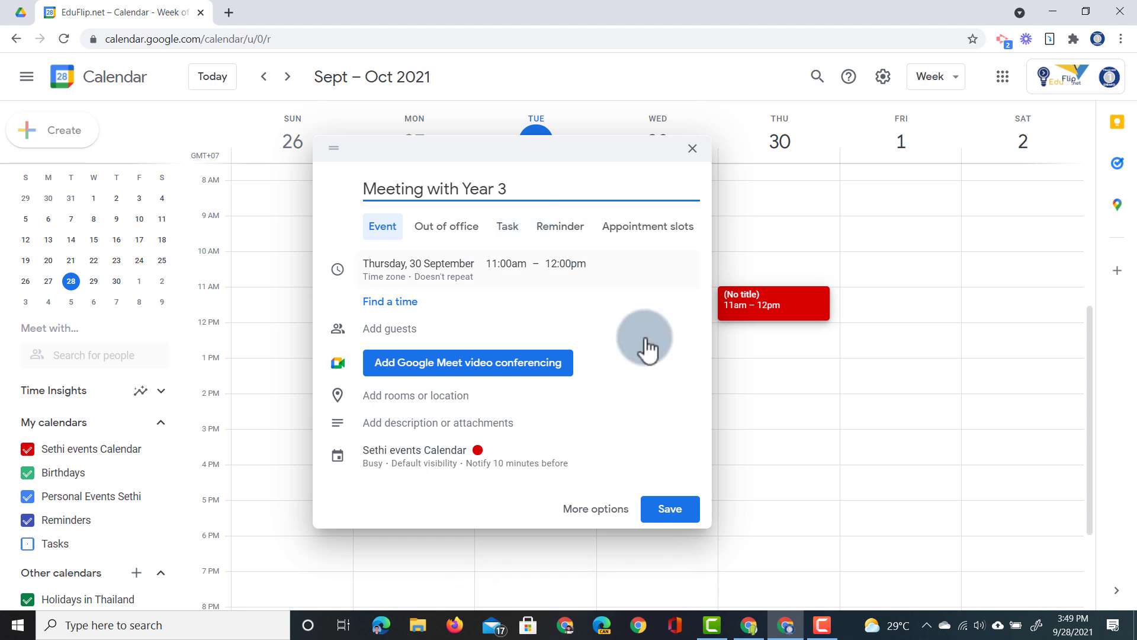
{"action": "left_click", "coordinate": [675, 514]}
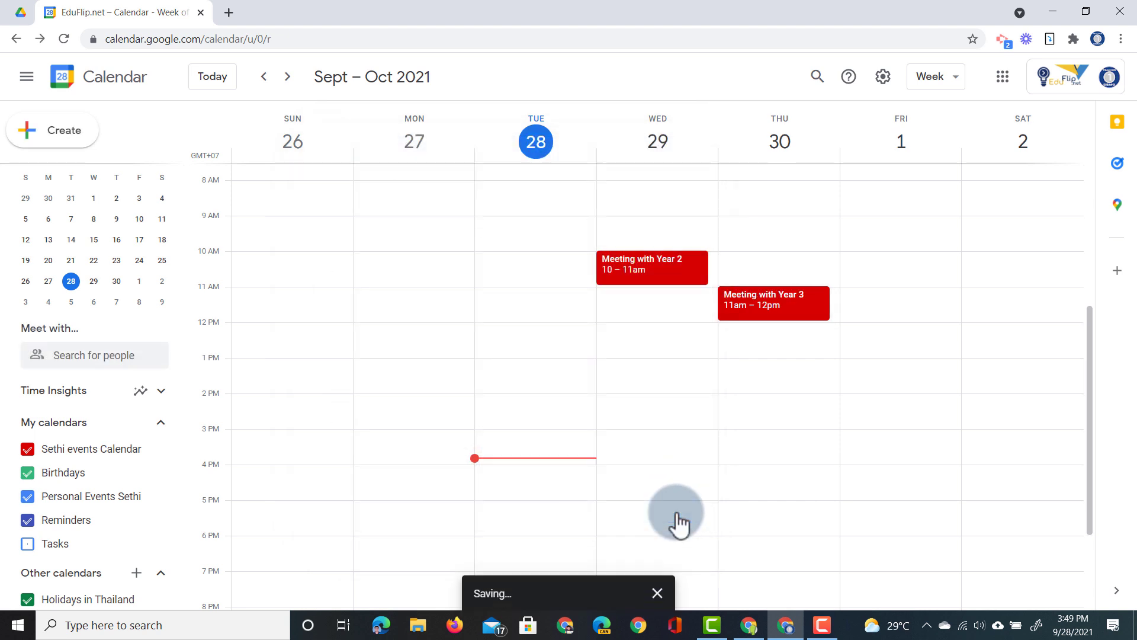
- Create a "Meeting with Year 4" event on Friday 1 October from 10:00am to 11:00am
{"action": "left_click", "coordinate": [873, 254]}
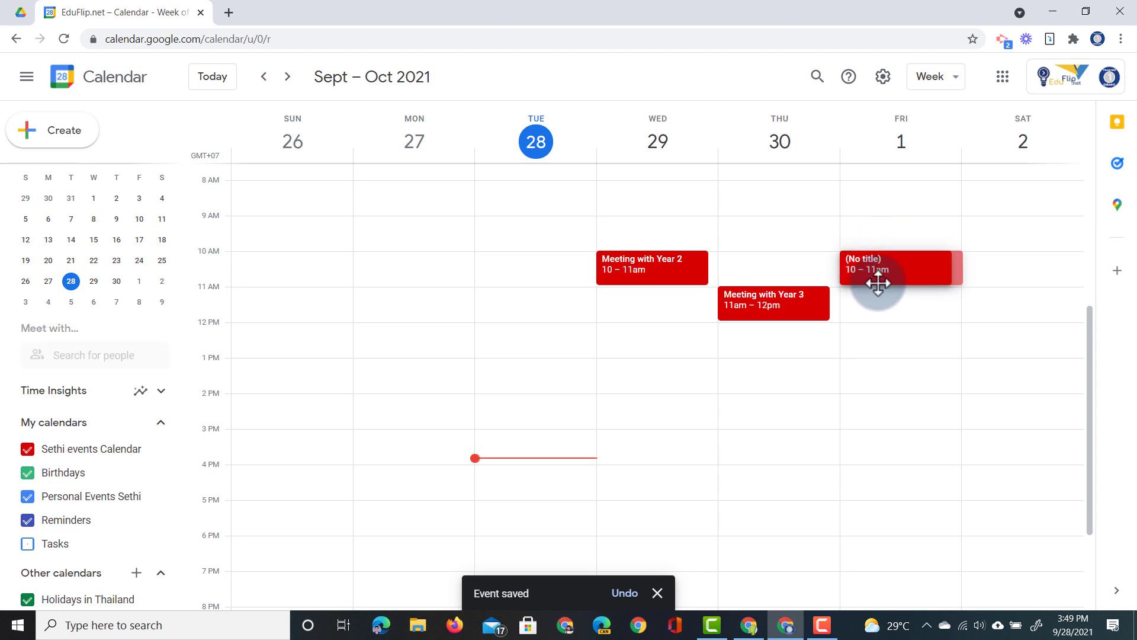
{"action": "type", "text": "Meeting with Year 4"}
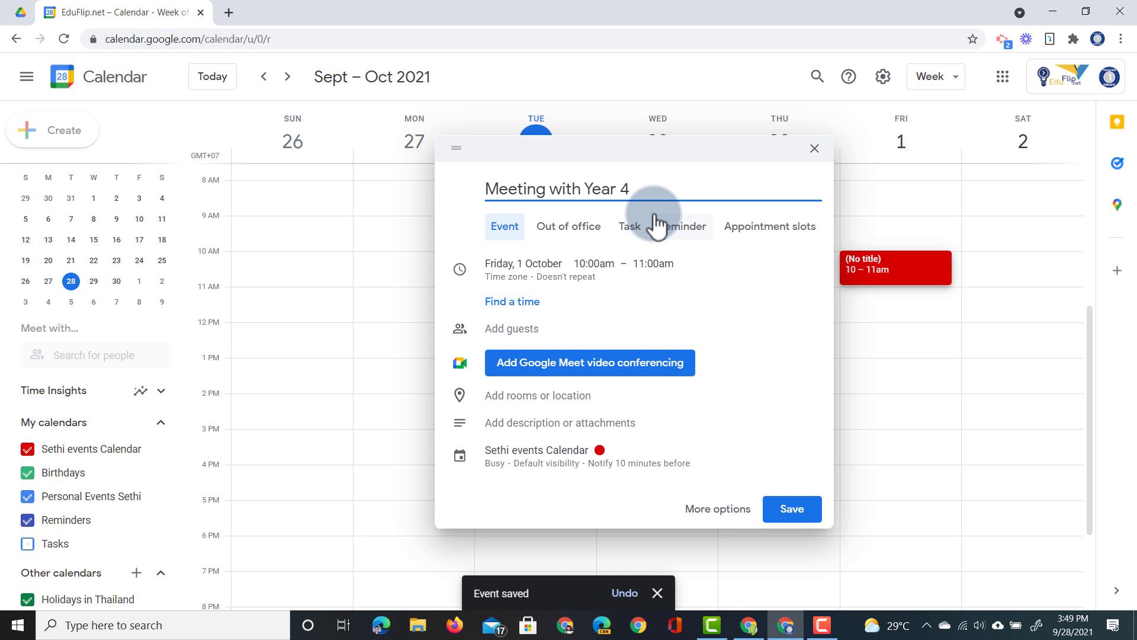
{"action": "left_click", "coordinate": [792, 509]}
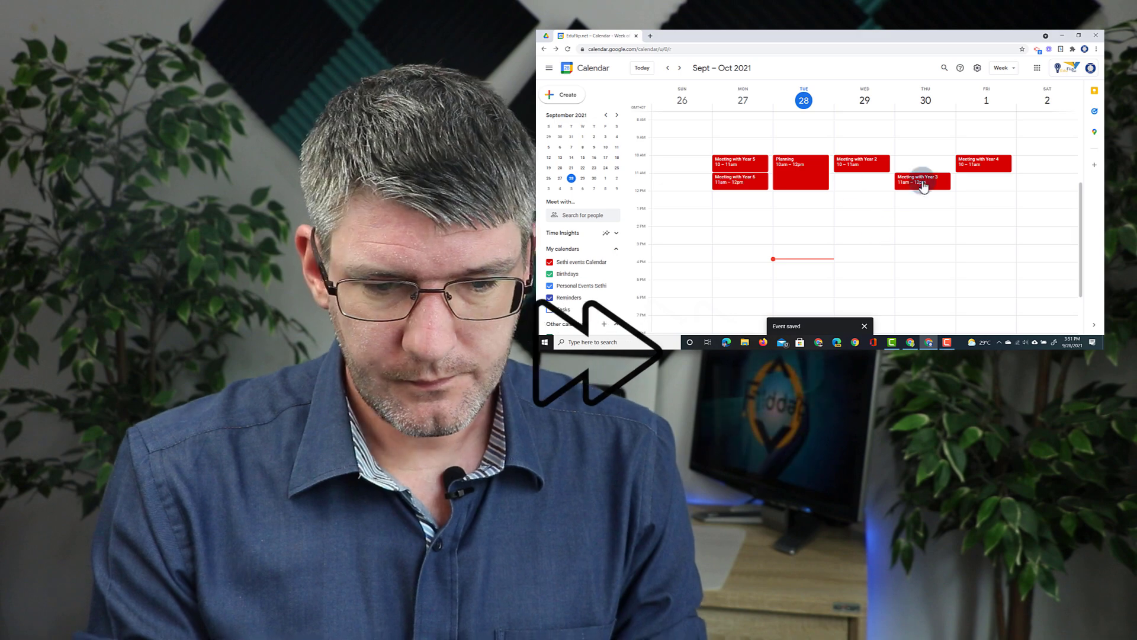
- Create a "Lunch" event at 12pm starting on Monday 27 September
{"action": "left_click", "coordinate": [741, 194]}
{"action": "type", "text": "Lunch"}
{"action": "left_click", "coordinate": [914, 284]}
{"action": "left_click", "coordinate": [822, 70]}
- Create a "Running" event on Monday 27 September from 5 to 6pm in the Personal Events calendar
{"action": "left_click", "coordinate": [740, 284]}
{"action": "type", "text": "Running"}
{"action": "left_click", "coordinate": [952, 308]}
{"action": "left_click", "coordinate": [801, 247]}
- Create a "Responding to emails" event on Thursday 30 September from 4 to 5pm in the Personal Events calendar
{"action": "left_click", "coordinate": [925, 269]}
{"action": "type", "text": "Responding to emails"}
{"action": "left_click", "coordinate": [871, 285]}
{"action": "left_click", "coordinate": [919, 272]}
{"action": "left_click", "coordinate": [820, 208]}
{"action": "left_click", "coordinate": [627, 111]}
{"action": "left_click", "coordinate": [875, 261]}
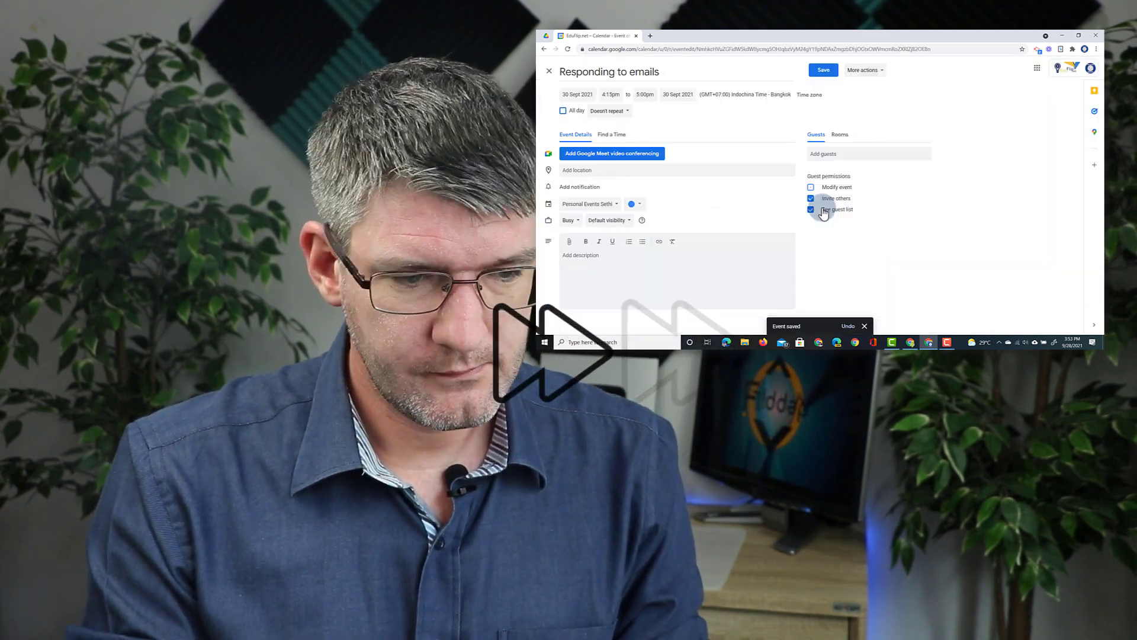
{"action": "left_click", "coordinate": [823, 70]}
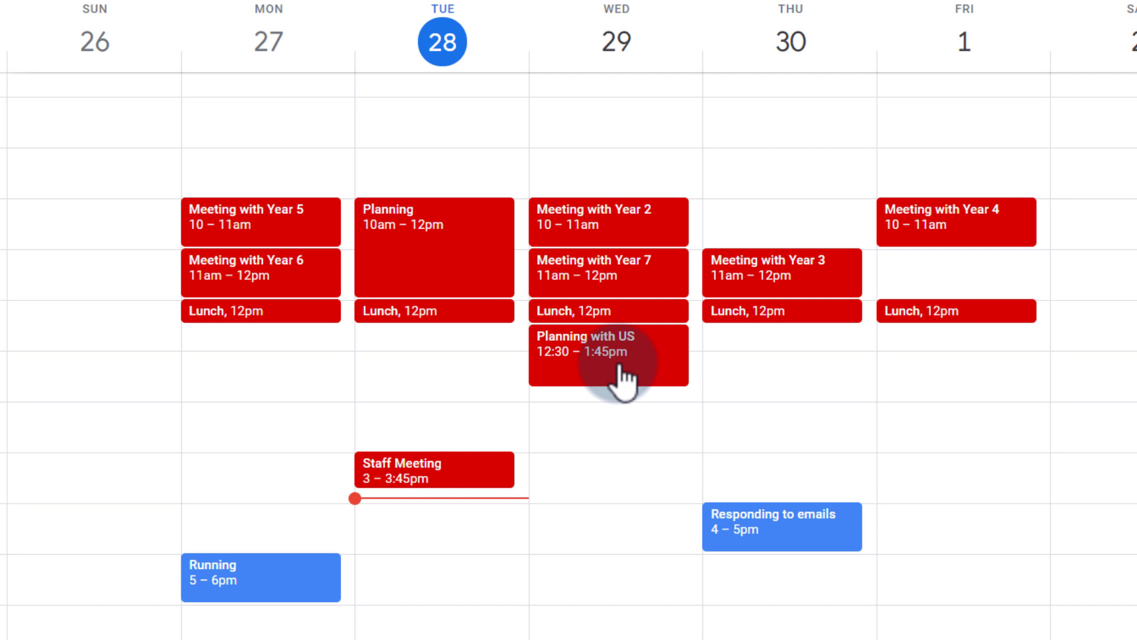
- Colour Tuesday's "Planning" event yellow, applying the change to this and following events
{"action": "right_click", "coordinate": [421, 248]}
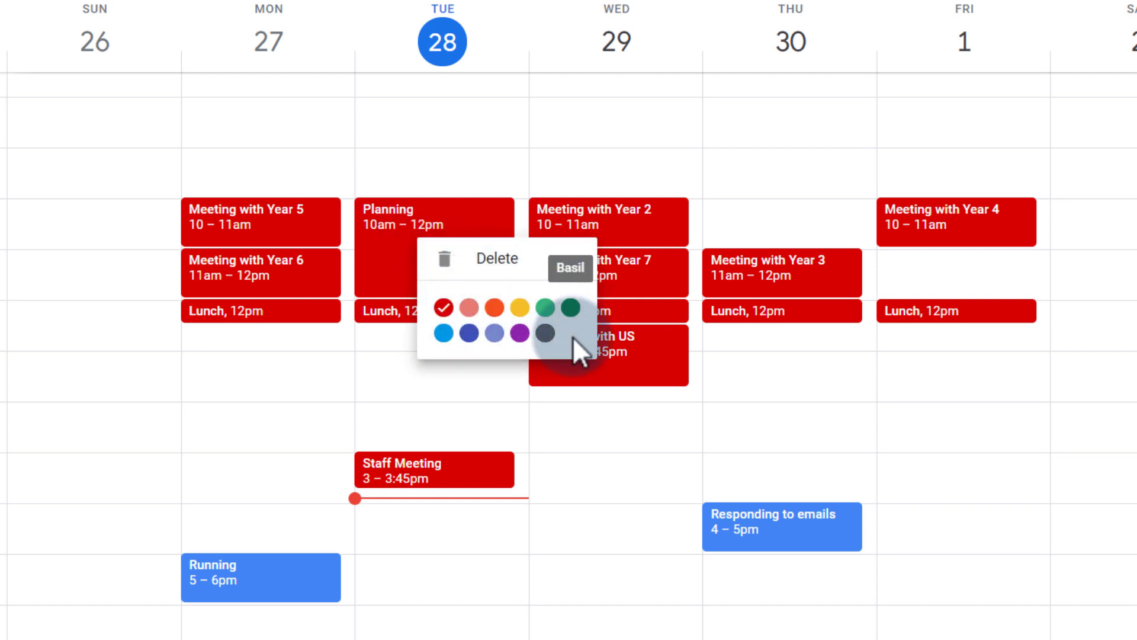
{"action": "left_click", "coordinate": [519, 308]}
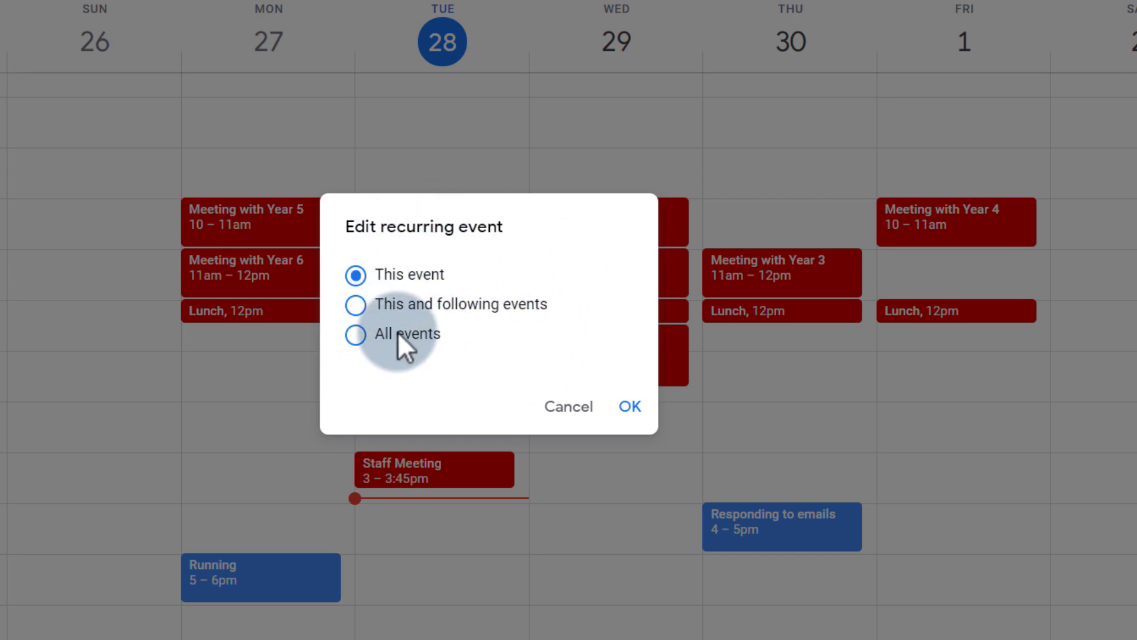
{"action": "left_click", "coordinate": [393, 305]}
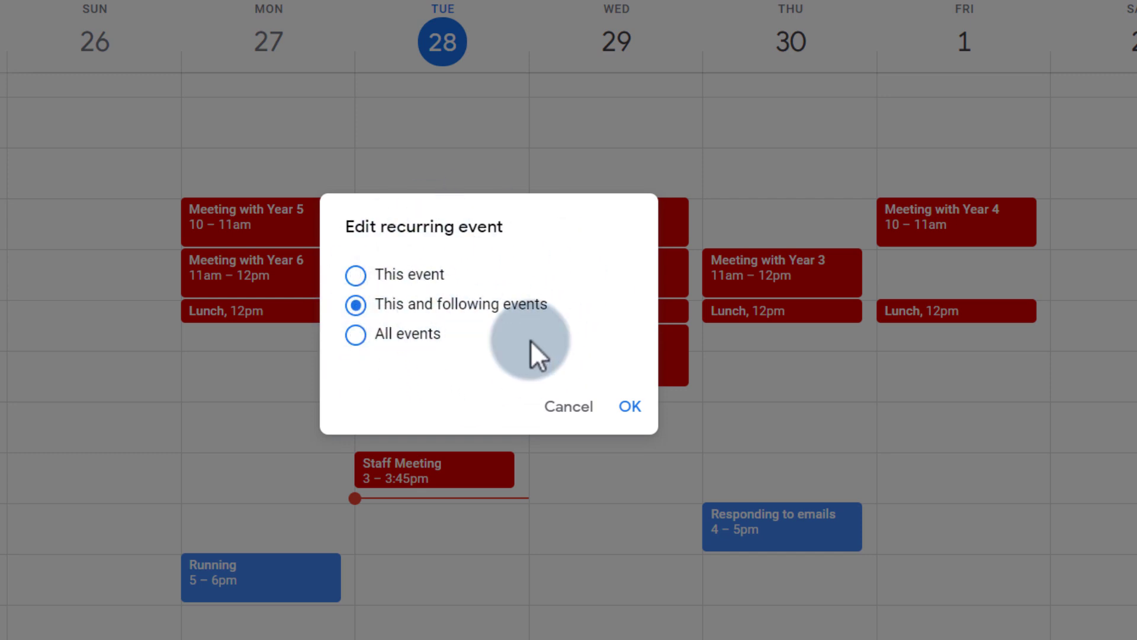
{"action": "left_click", "coordinate": [628, 408]}
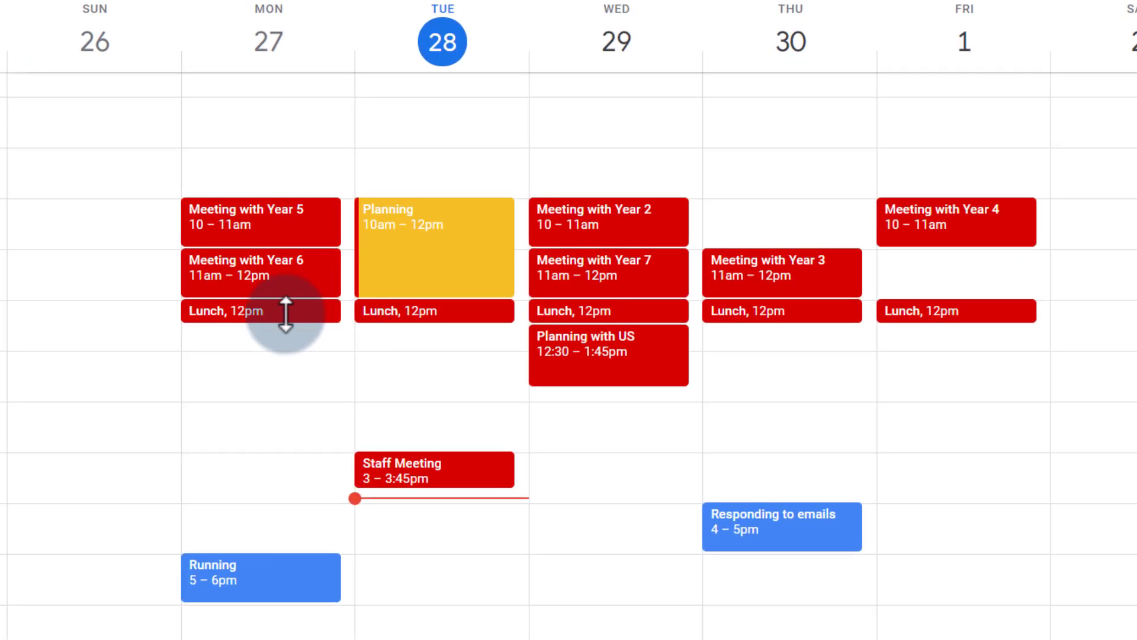
- Colour the recurring "Lunch" event light green for all events
{"action": "right_click", "coordinate": [267, 315]}
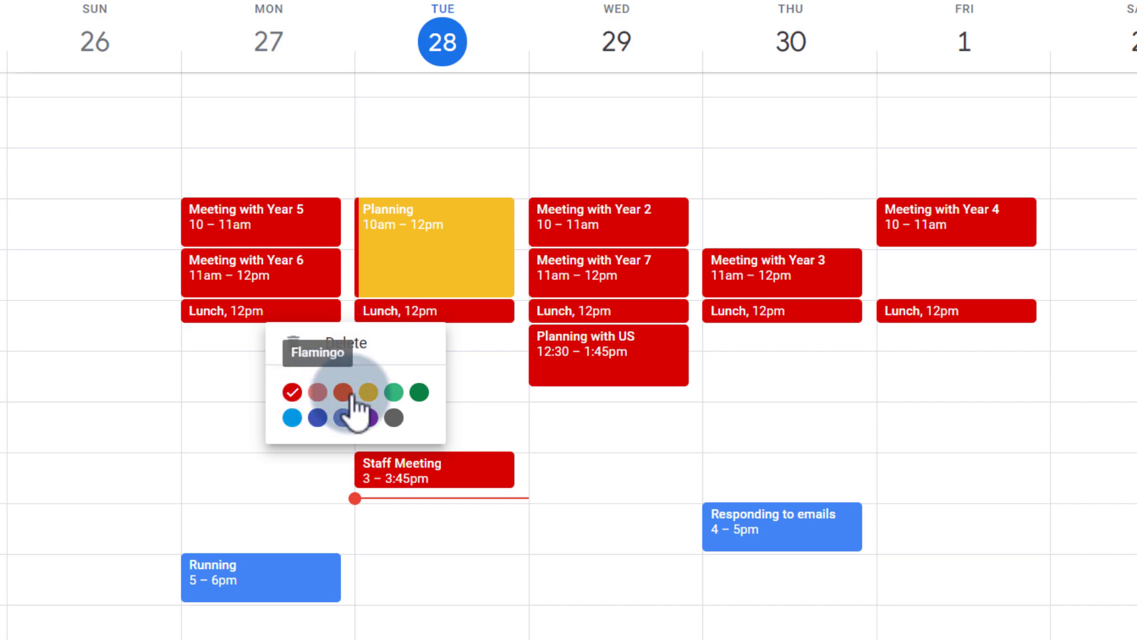
{"action": "left_click", "coordinate": [393, 392]}
{"action": "left_click", "coordinate": [410, 333]}
{"action": "left_click", "coordinate": [631, 409]}
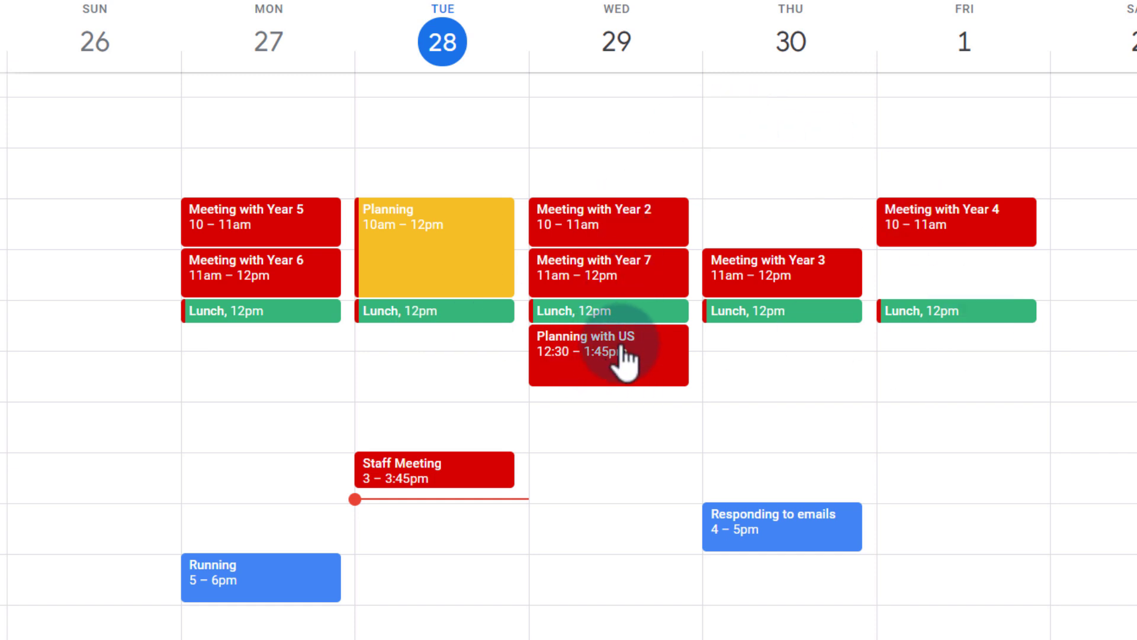
- Colour Wednesday's "Planning with US" event yellow and all "Responding to emails" events dark blue
{"action": "right_click", "coordinate": [607, 373]}
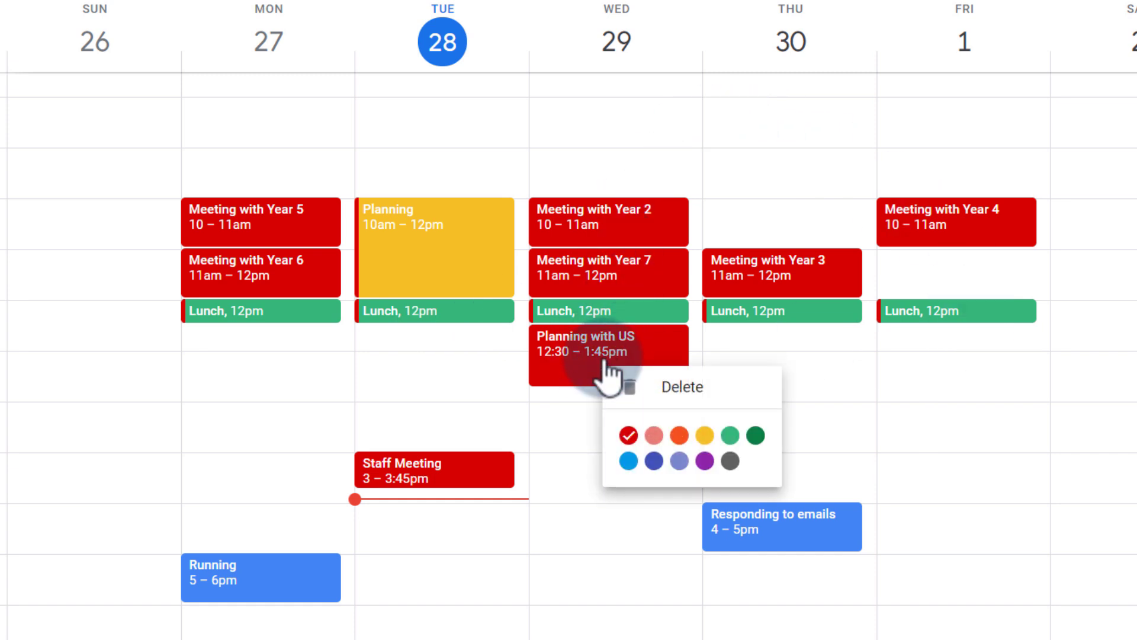
{"action": "left_click", "coordinate": [705, 436]}
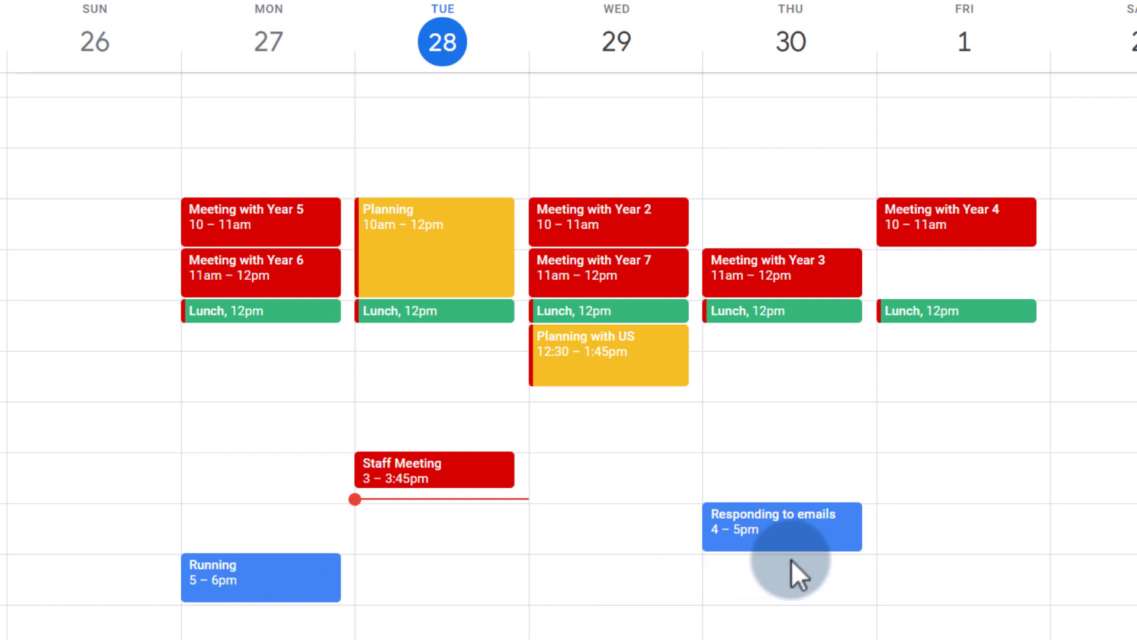
{"action": "right_click", "coordinate": [756, 532]}
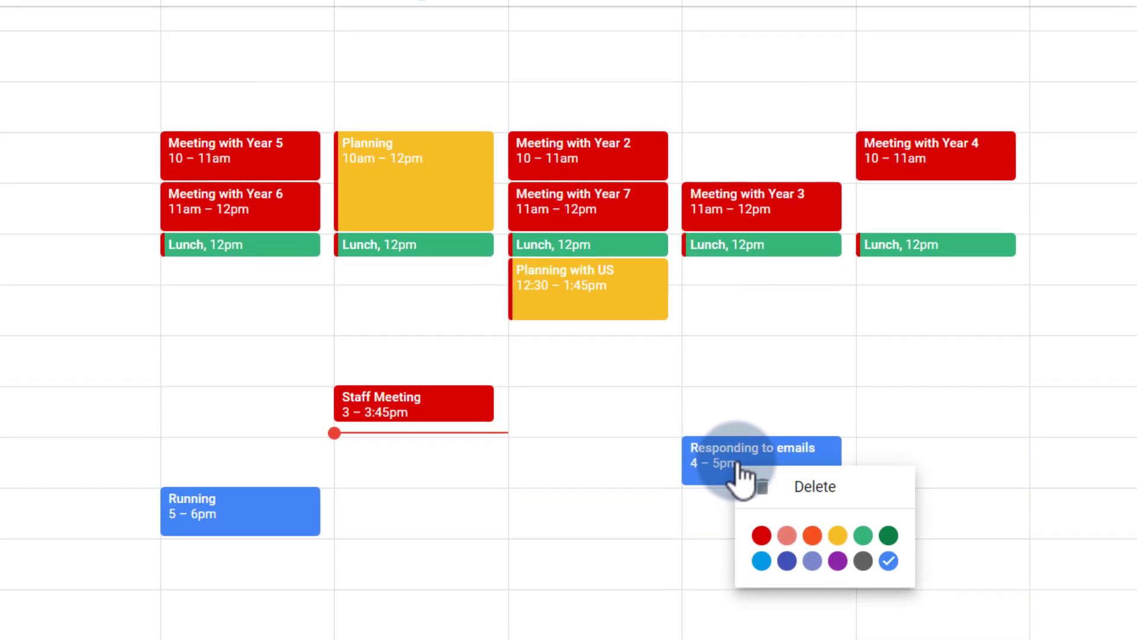
{"action": "left_click", "coordinate": [788, 559]}
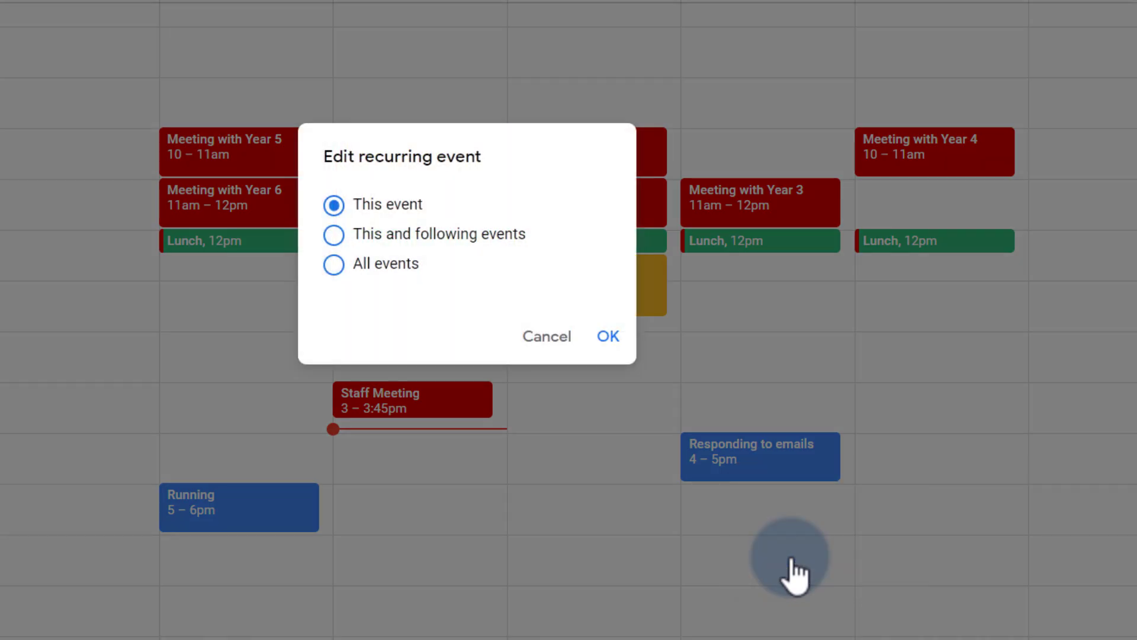
{"action": "left_click", "coordinate": [390, 264]}
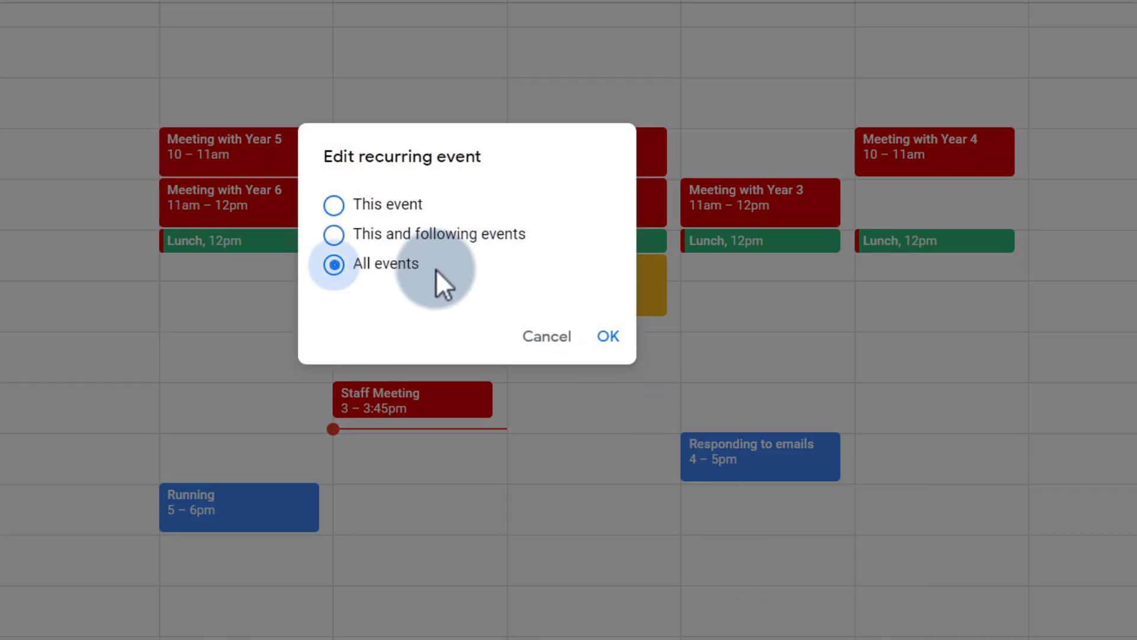
{"action": "left_click", "coordinate": [607, 336]}
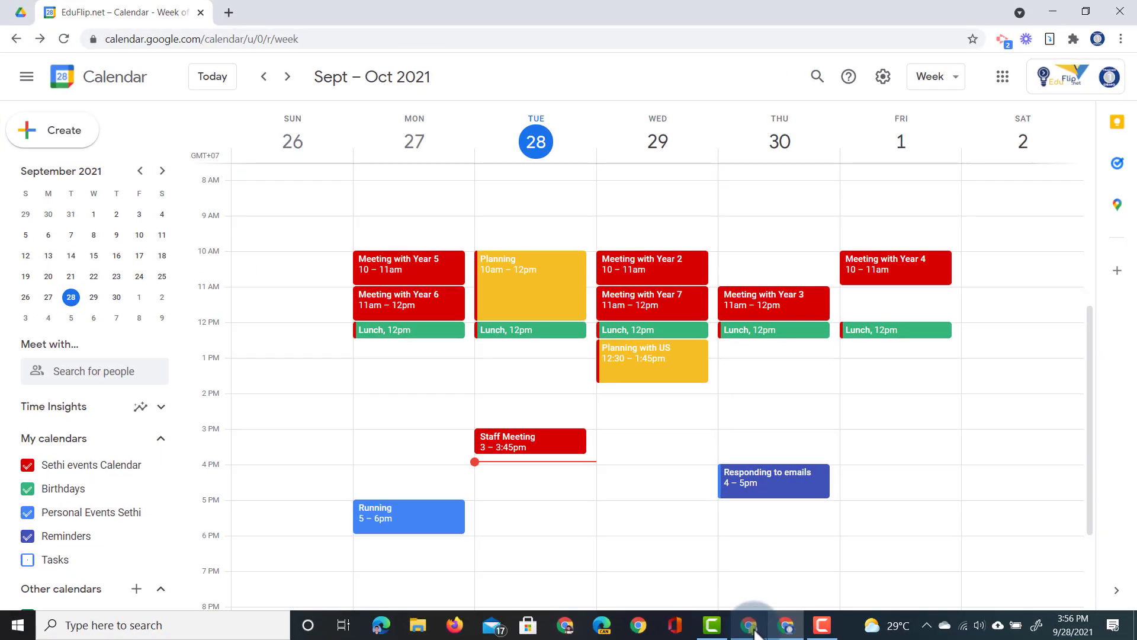
- Enable working hours and working location in the calendar's general settings
{"action": "left_click", "coordinate": [891, 83]}
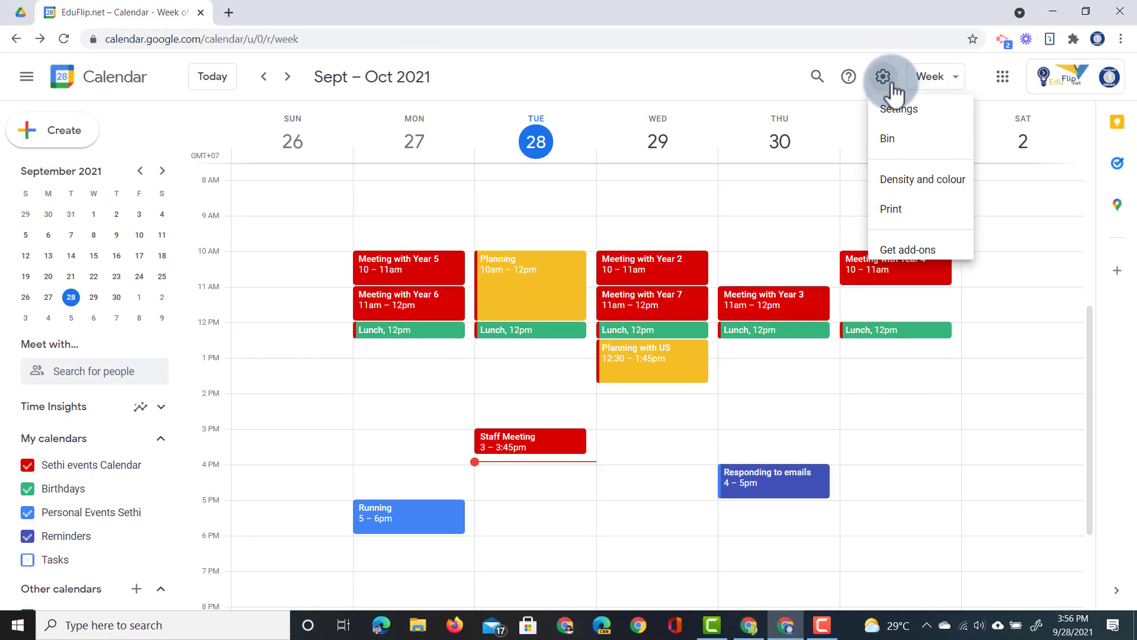
{"action": "left_click", "coordinate": [916, 122]}
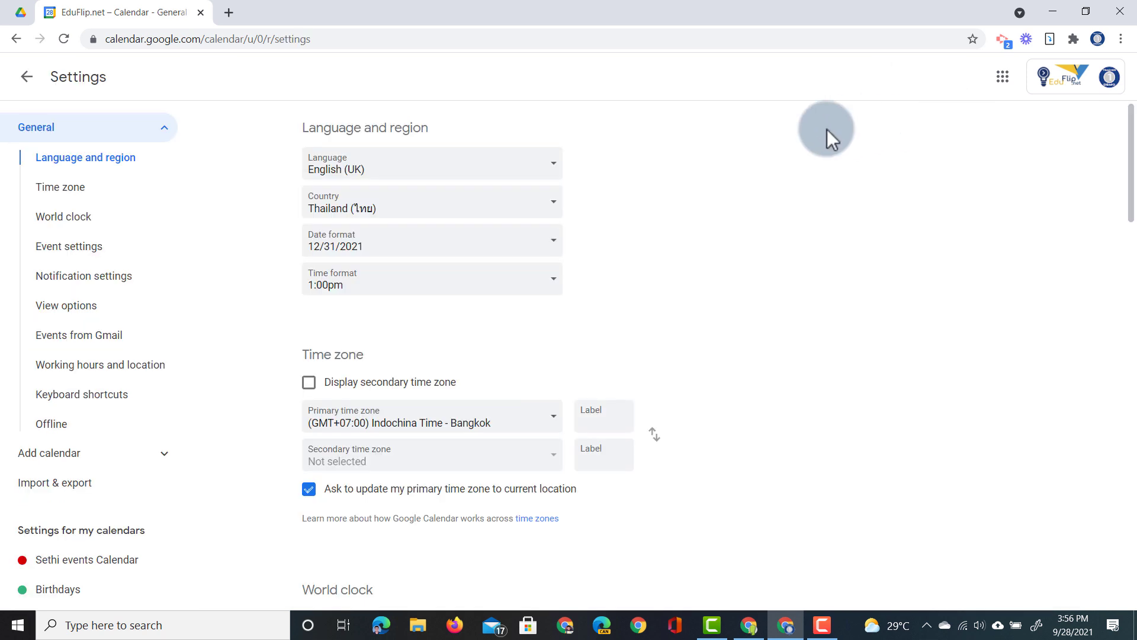
{"action": "scroll", "coordinate": [783, 186], "scroll_direction": "down", "scroll_amount": 6}
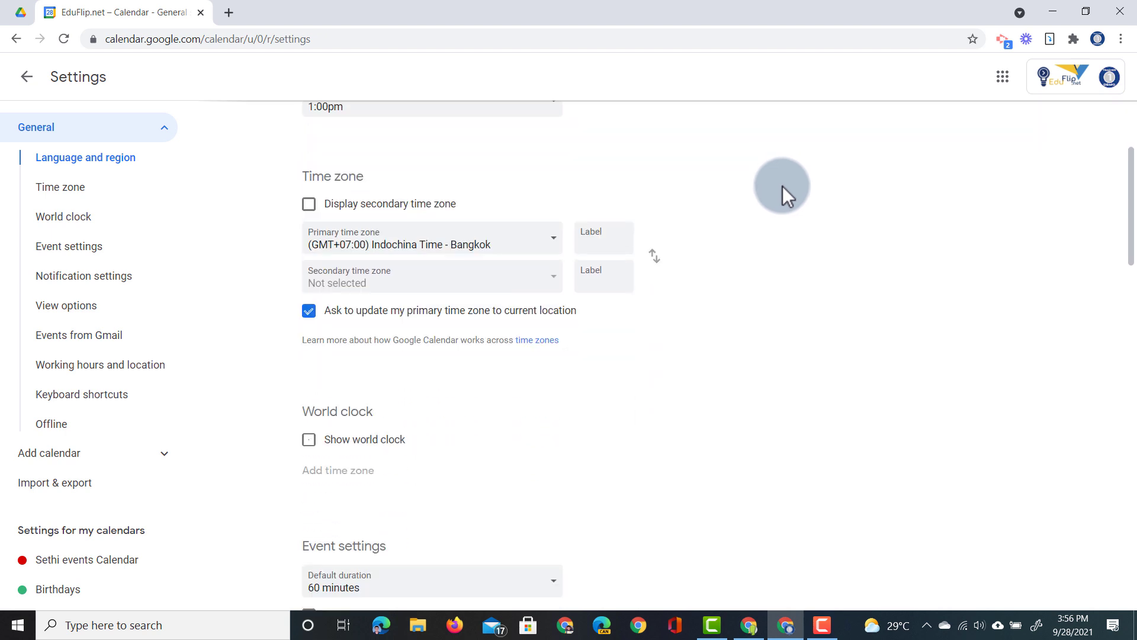
{"action": "scroll", "coordinate": [783, 186], "scroll_direction": "down", "scroll_amount": 11}
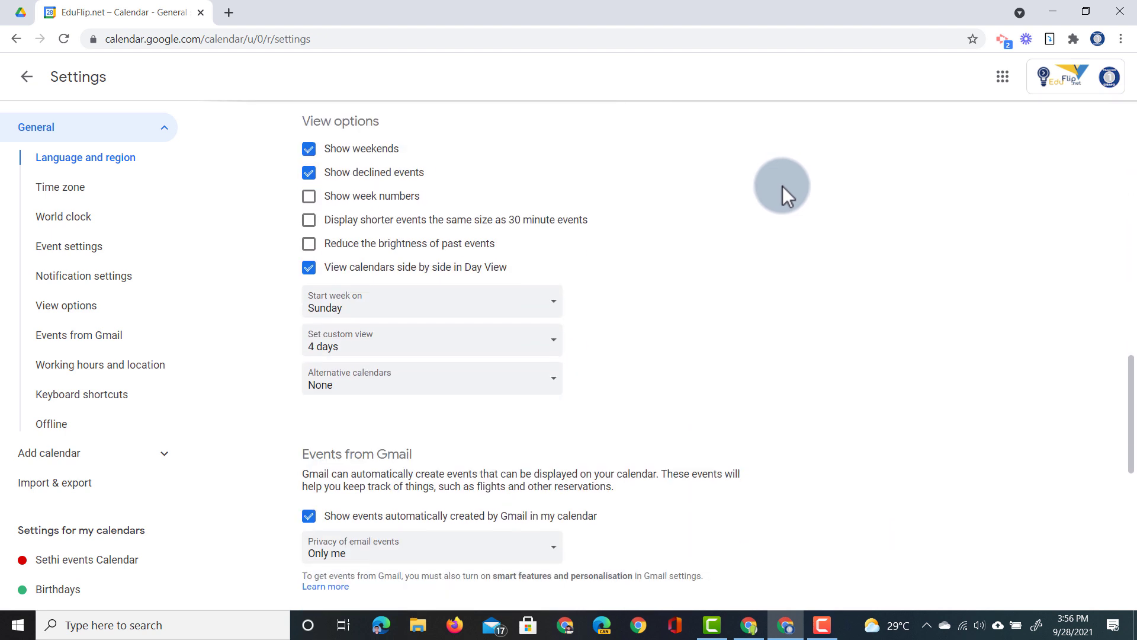
{"action": "scroll", "coordinate": [783, 186], "scroll_direction": "down", "scroll_amount": 5}
{"action": "scroll", "coordinate": [711, 207], "scroll_direction": "down", "scroll_amount": 1}
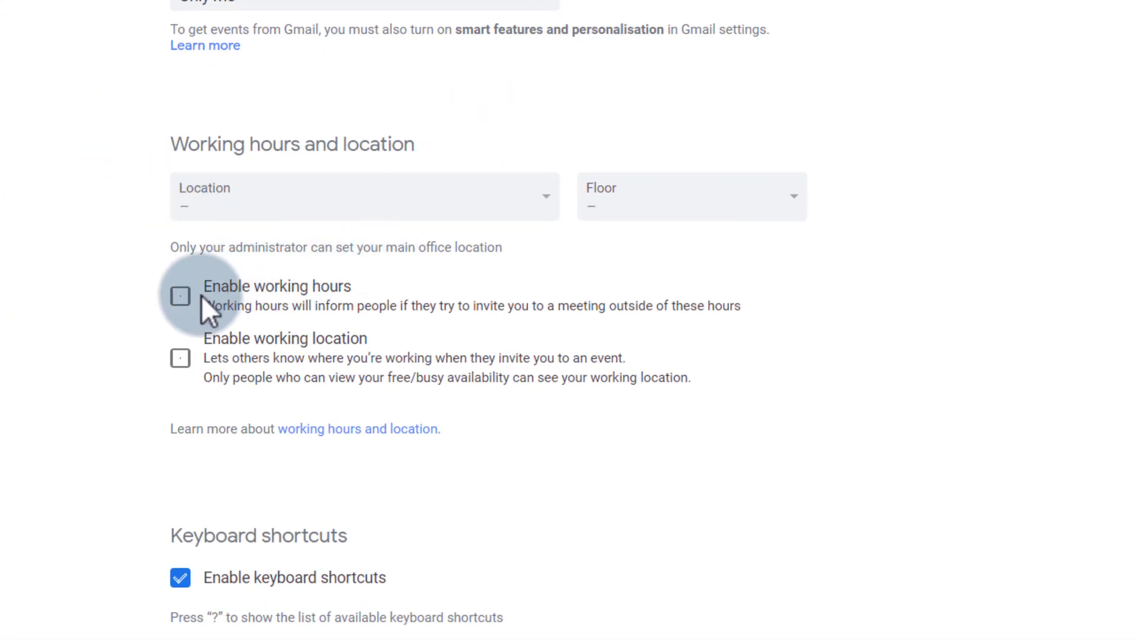
{"action": "left_click", "coordinate": [179, 296]}
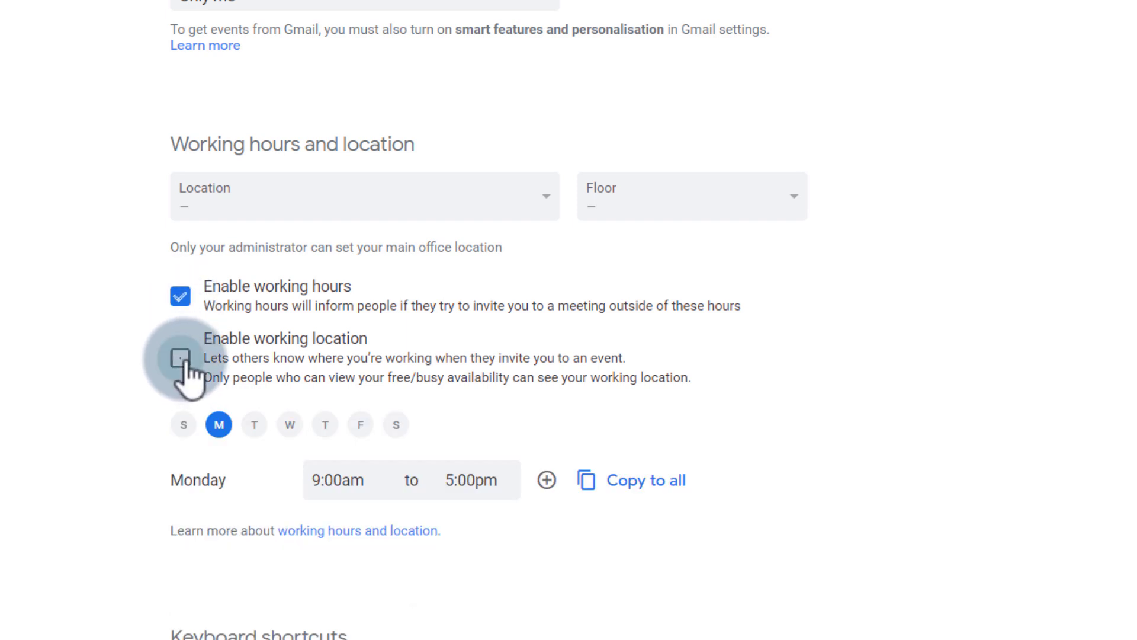
{"action": "left_click", "coordinate": [184, 361]}
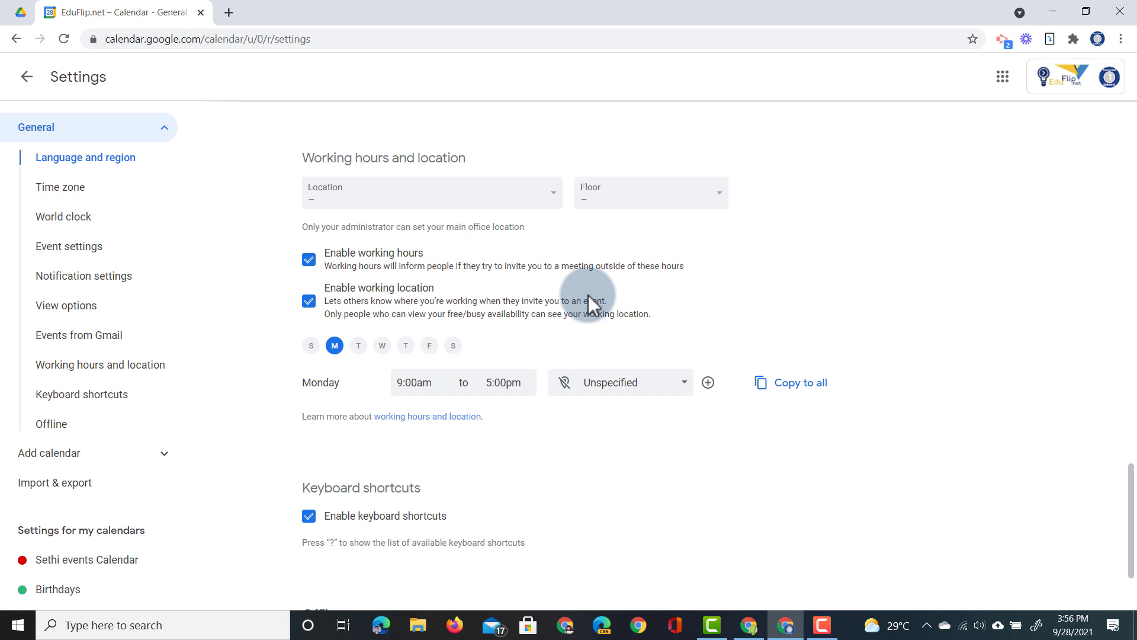
- Add Tuesday, Wednesday, Thursday and Friday as working days alongside Monday
{"action": "left_click", "coordinate": [358, 346]}
{"action": "left_click", "coordinate": [382, 345]}
{"action": "left_click", "coordinate": [405, 346]}
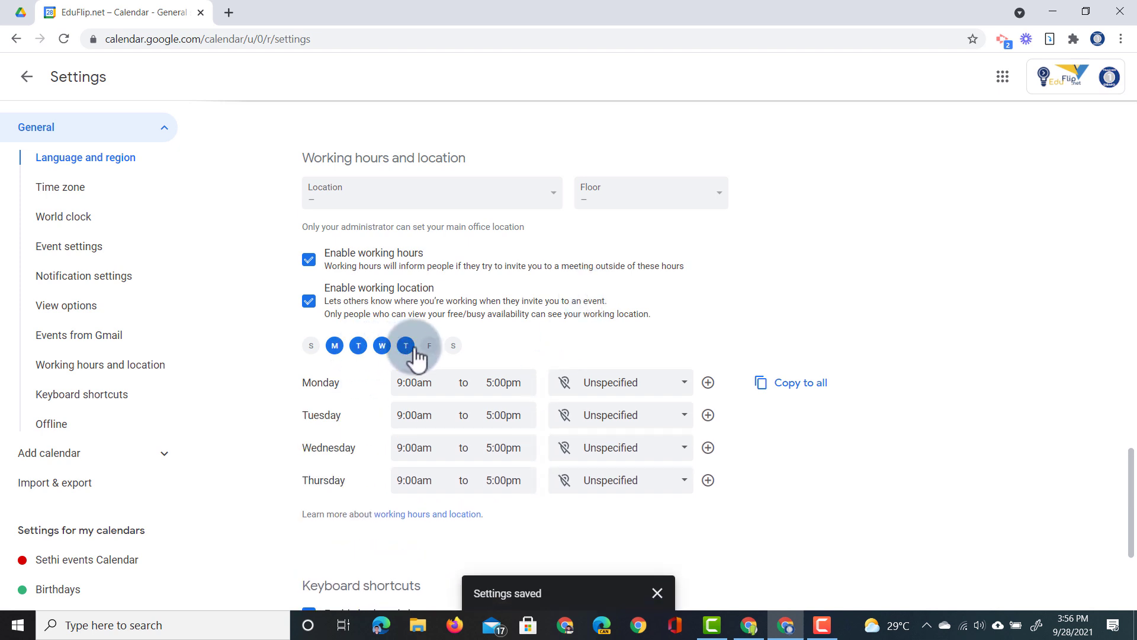
{"action": "left_click", "coordinate": [429, 345]}
- Set Monday's working hours to 7:00am–4:00pm and copy them to all the other working days
{"action": "left_click", "coordinate": [405, 383]}
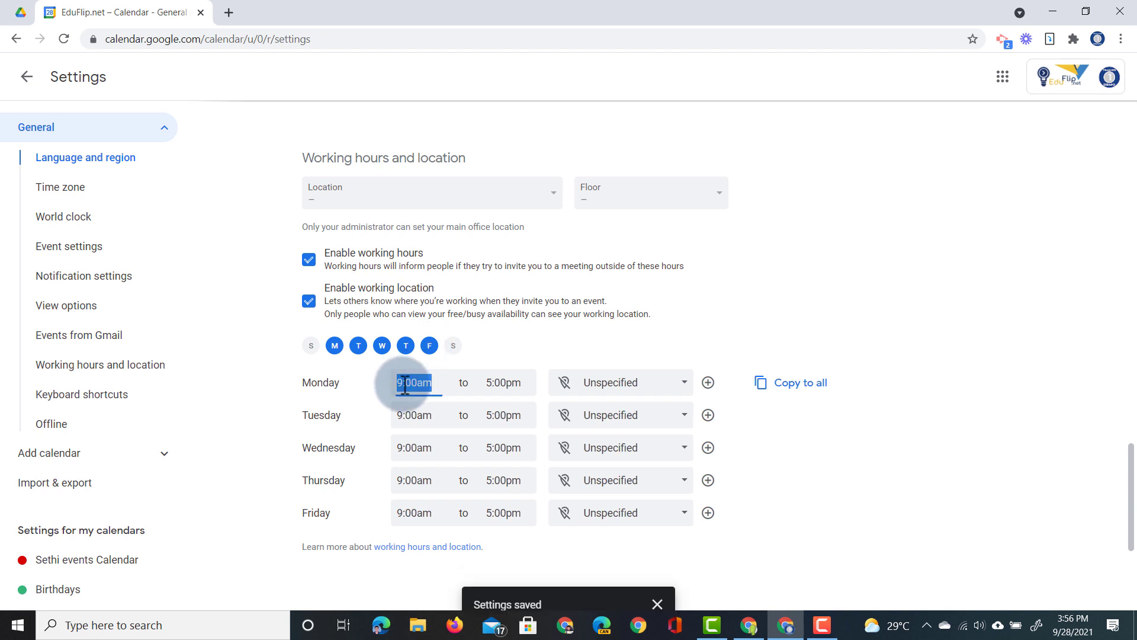
{"action": "scroll", "coordinate": [516, 450], "scroll_direction": "up", "scroll_amount": 3}
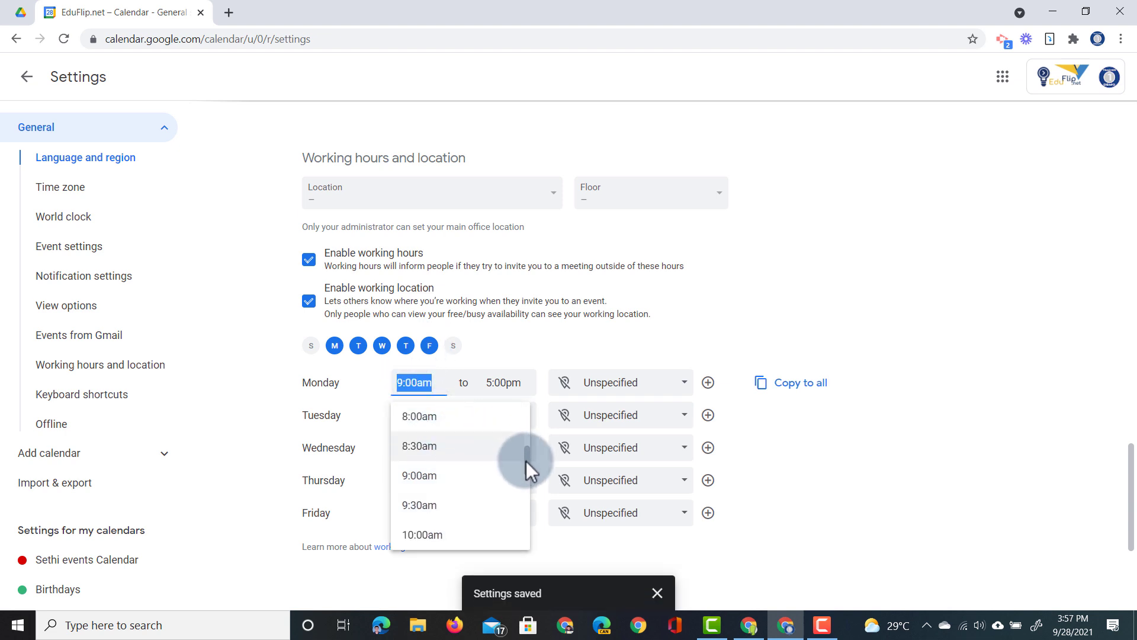
{"action": "left_click", "coordinate": [465, 493]}
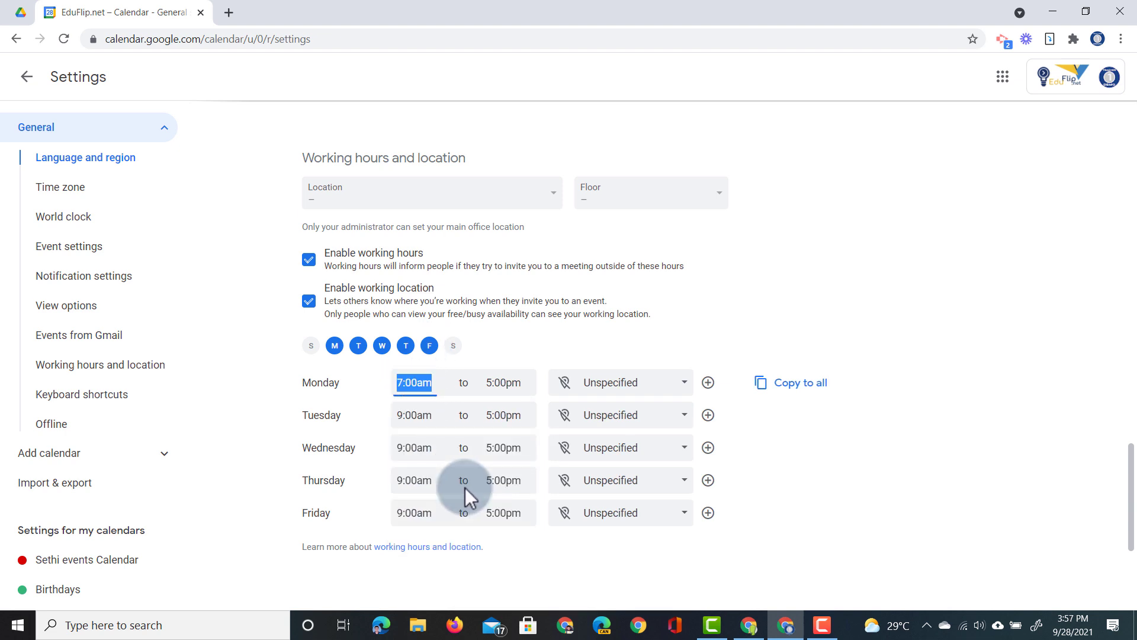
{"action": "left_click", "coordinate": [501, 391]}
{"action": "left_click", "coordinate": [513, 415]}
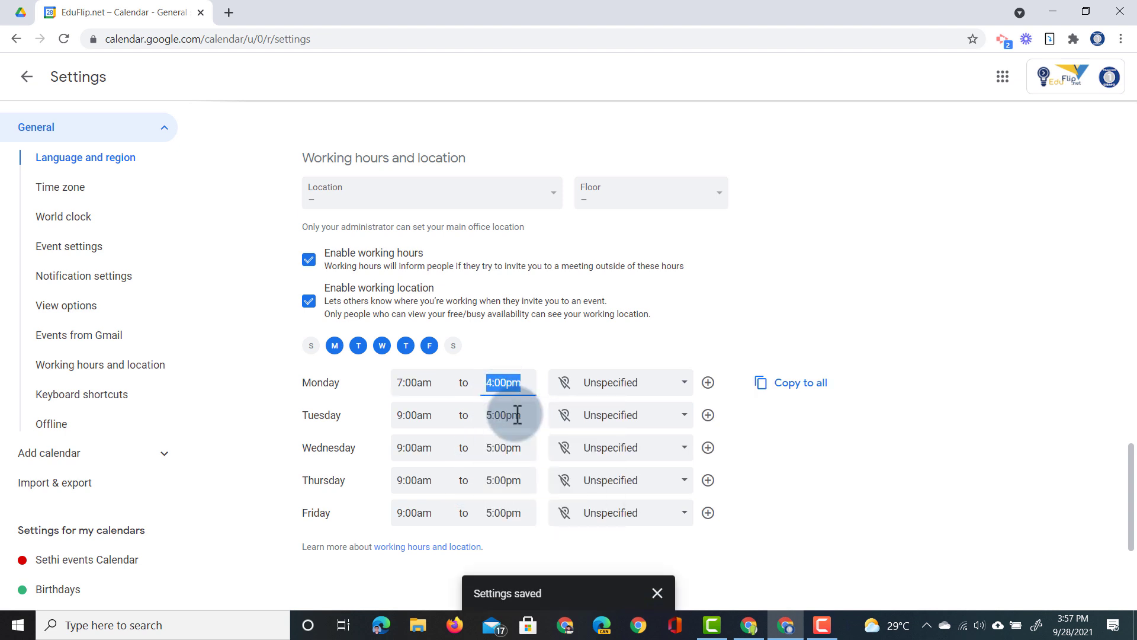
{"action": "left_click", "coordinate": [798, 391]}
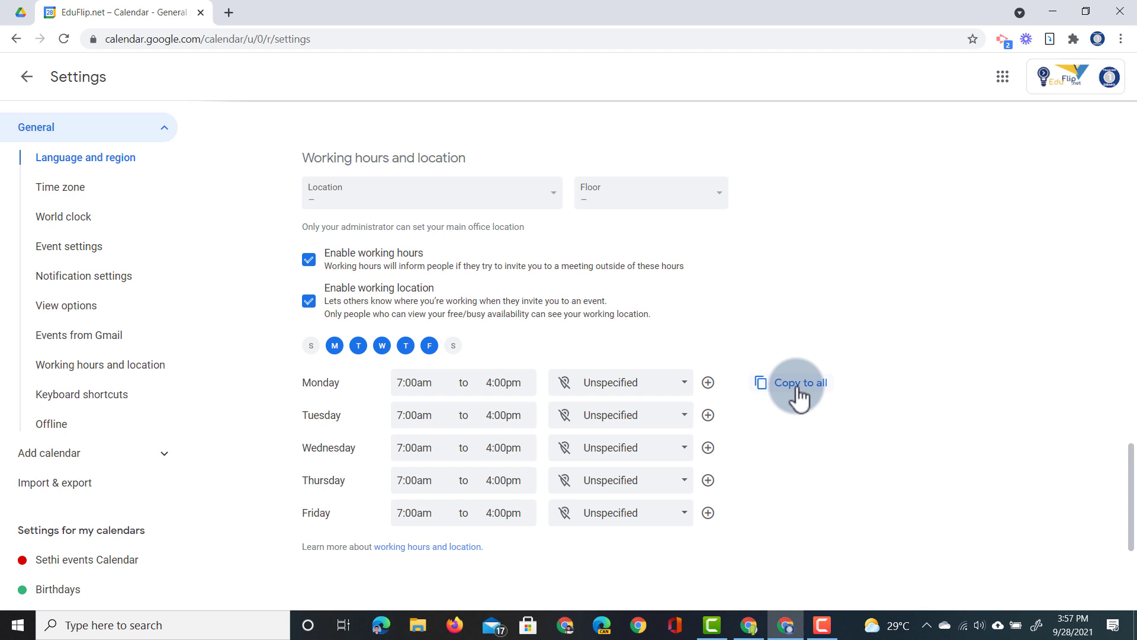
- Set the working location to Home for Monday and Friday and to Office for Tuesday, Wednesday and Thursday
{"action": "left_click", "coordinate": [687, 385]}
{"action": "left_click", "coordinate": [629, 361]}
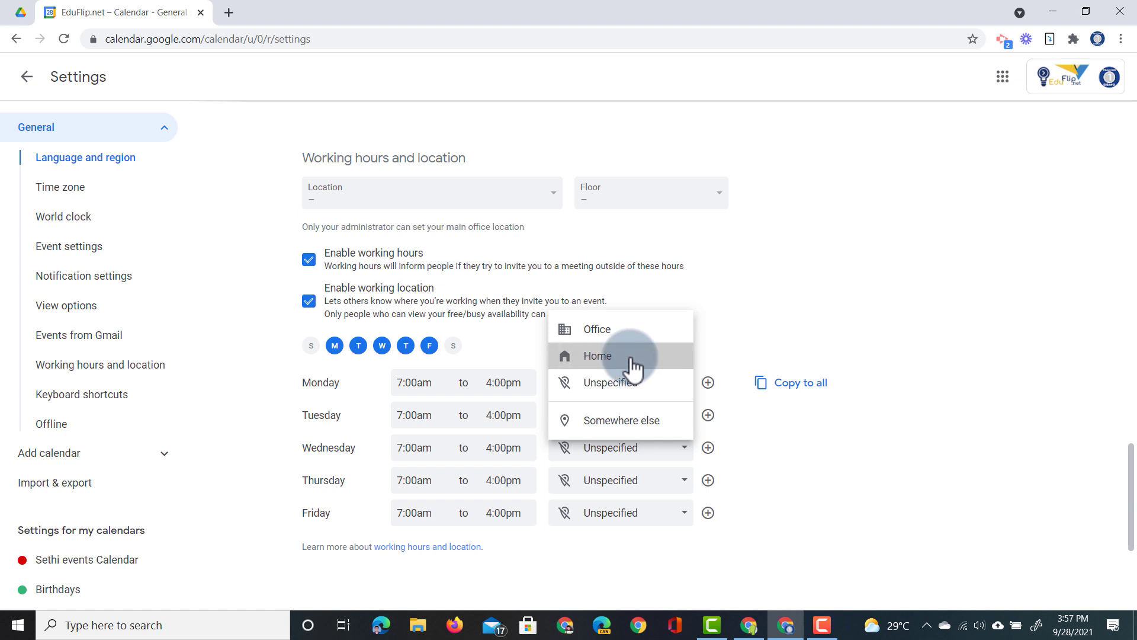
{"action": "left_click", "coordinate": [668, 416]}
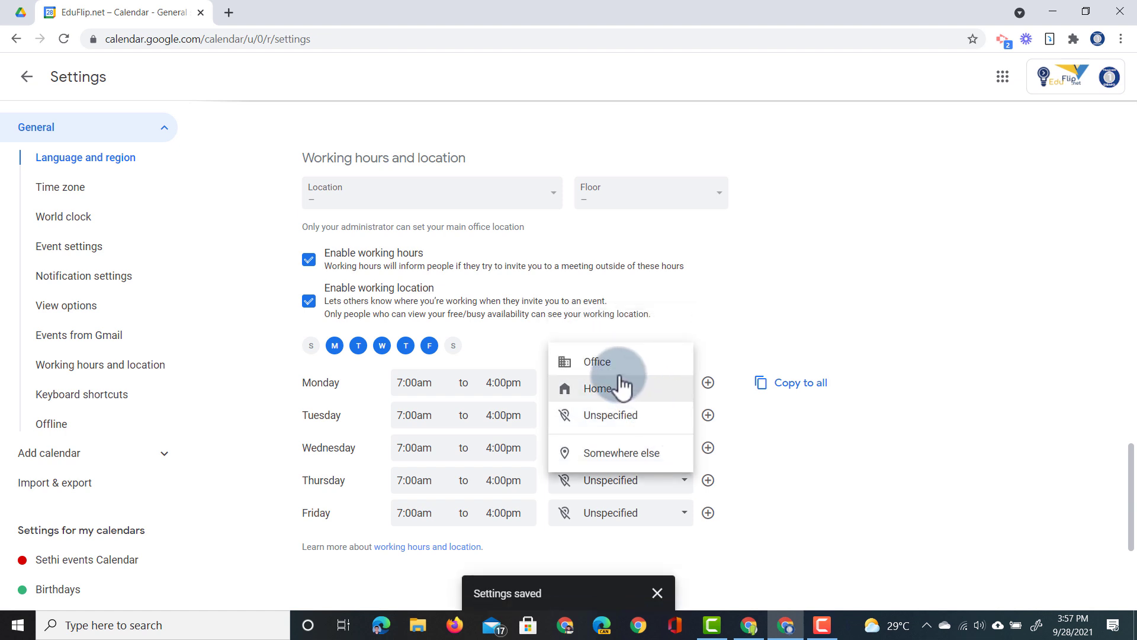
{"action": "left_click", "coordinate": [615, 372]}
{"action": "left_click", "coordinate": [657, 451]}
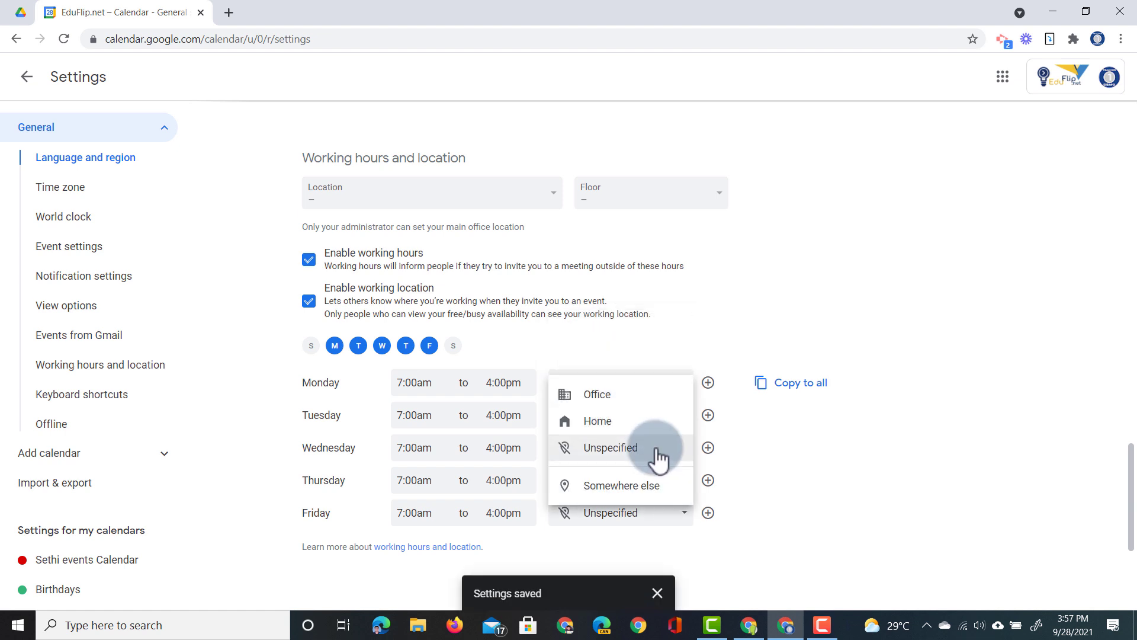
{"action": "left_click", "coordinate": [610, 400]}
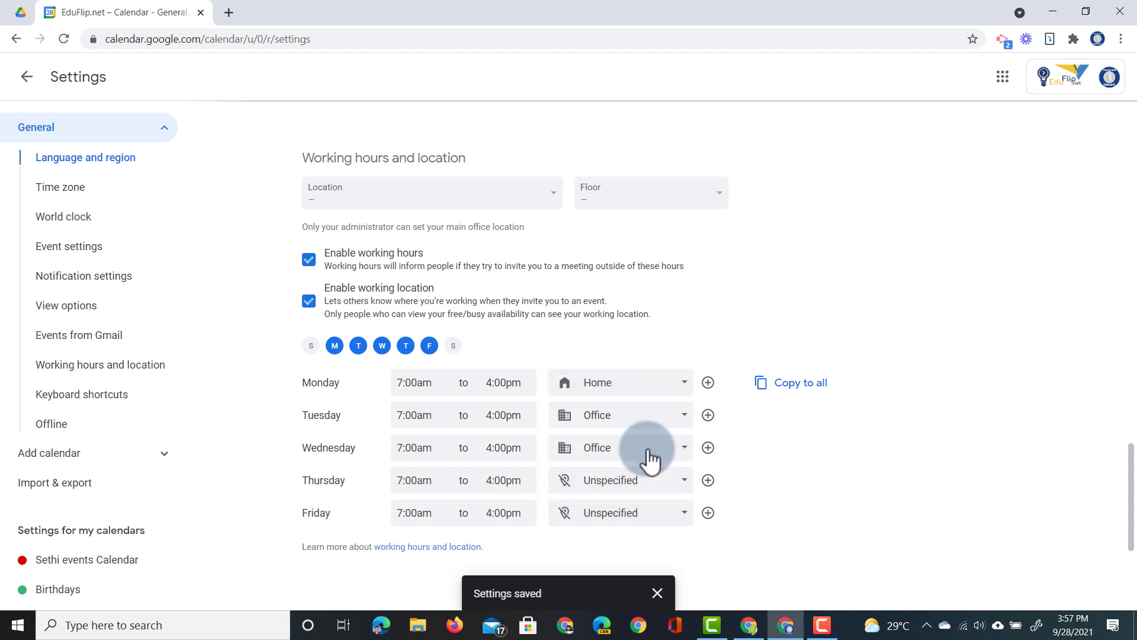
{"action": "left_click", "coordinate": [672, 491]}
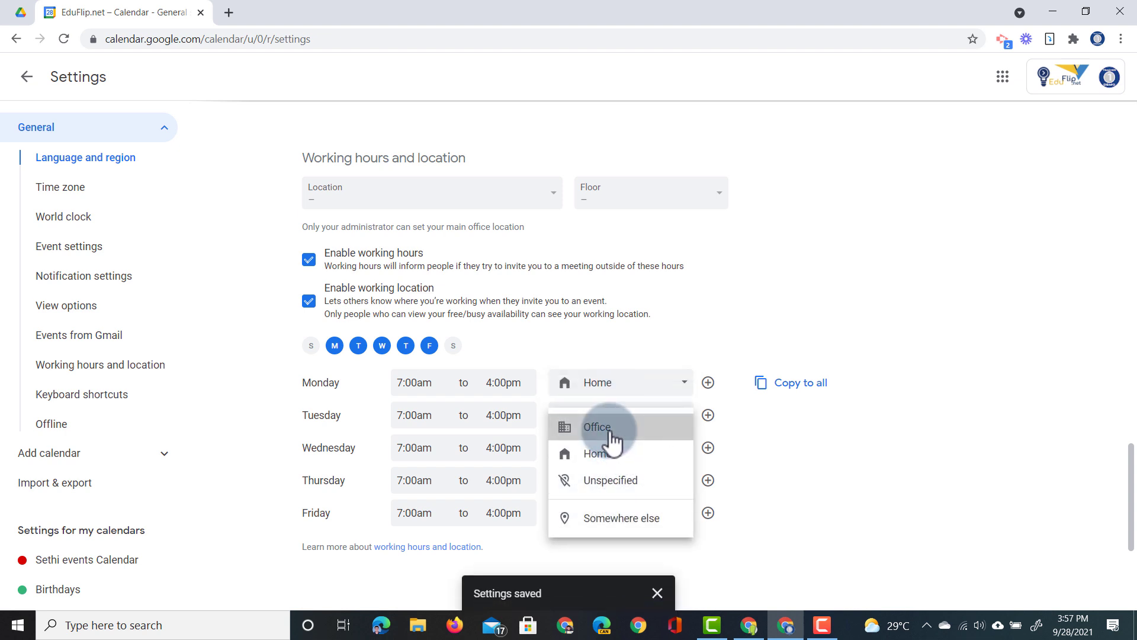
{"action": "left_click", "coordinate": [610, 431]}
{"action": "left_click", "coordinate": [659, 517]}
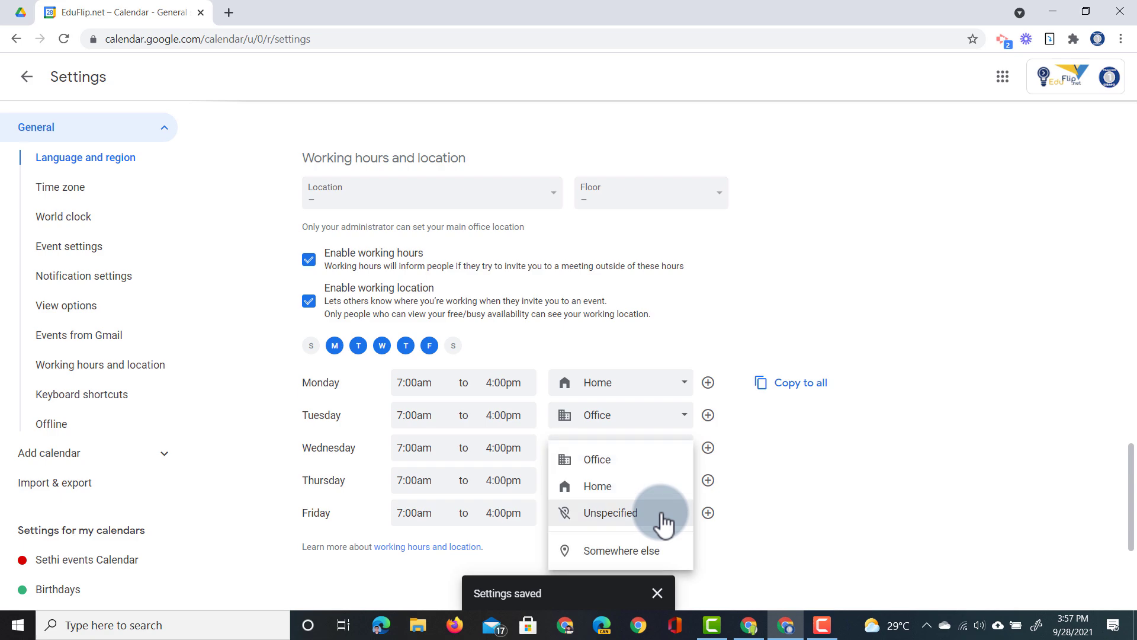
{"action": "left_click", "coordinate": [635, 488]}
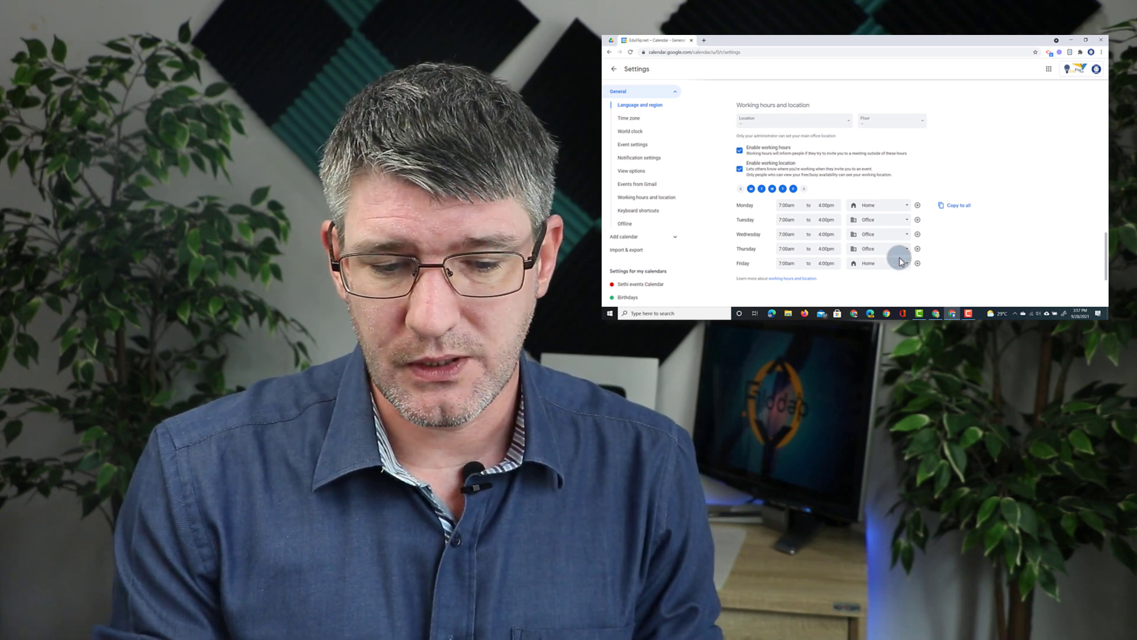
- Change the working location for Monday 4 October 2021 to somewhere else, named "Sister School"
{"action": "scroll", "coordinate": [959, 253], "scroll_direction": "down", "scroll_amount": 1}
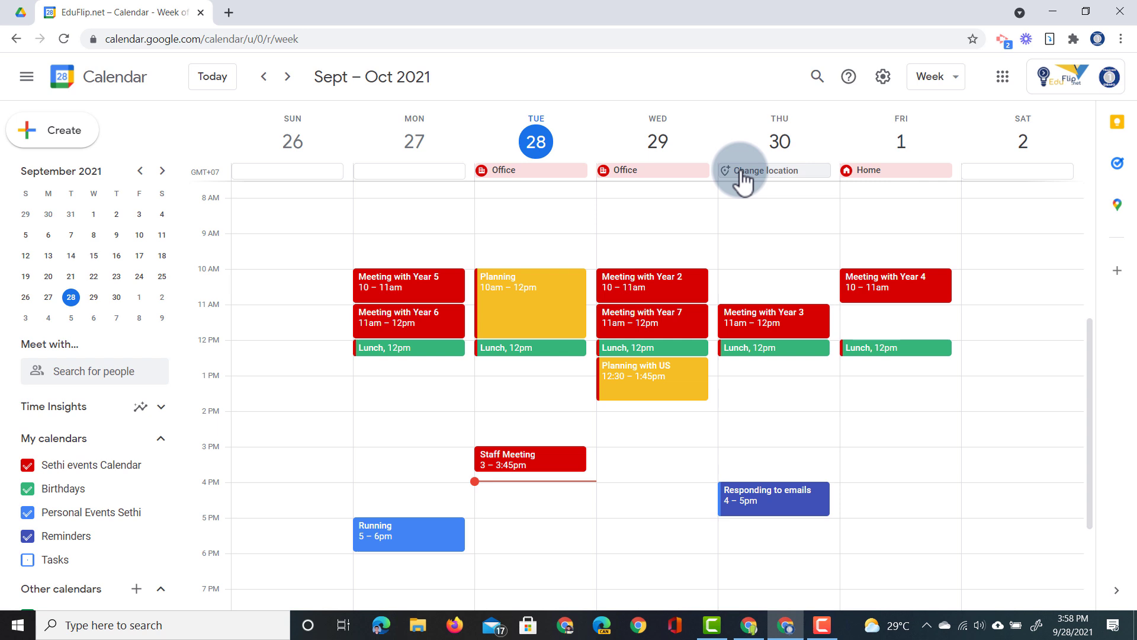
{"action": "left_click", "coordinate": [289, 78]}
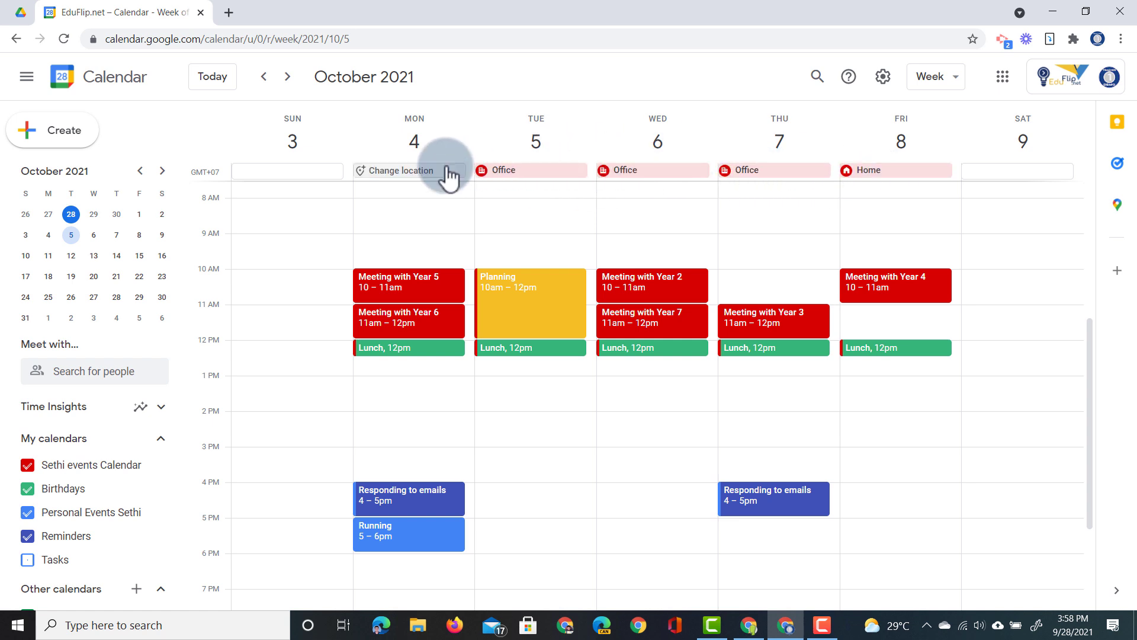
{"action": "left_click", "coordinate": [398, 185]}
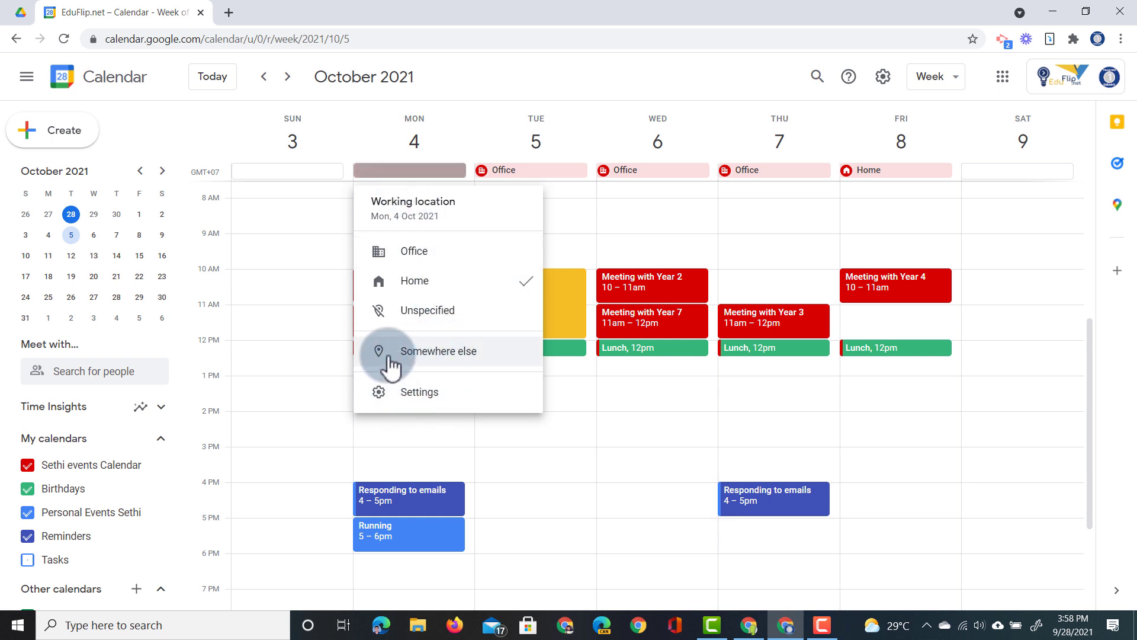
{"action": "left_click", "coordinate": [495, 356]}
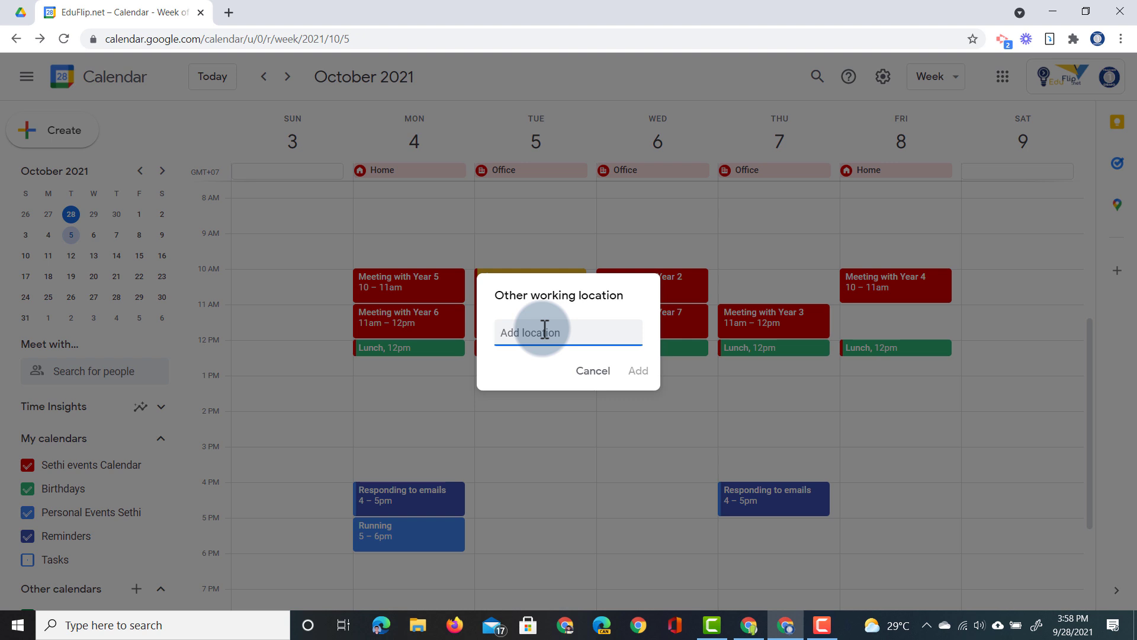
{"action": "type", "text": "Sister School"}
{"action": "left_click", "coordinate": [638, 370]}
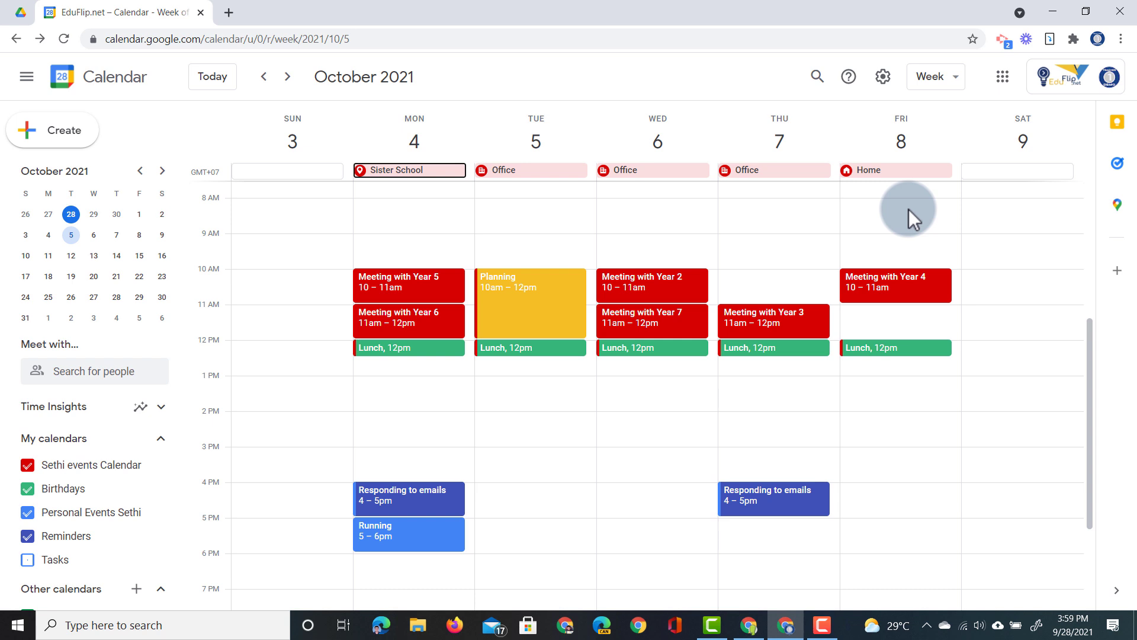
- Draft an event titled "Meeting on Calendar" for Wednesday 29 September, 7:00pm–8:00pm, in the second teacher account's calendar
{"action": "scroll", "coordinate": [609, 414], "scroll_direction": "down", "scroll_amount": 1}
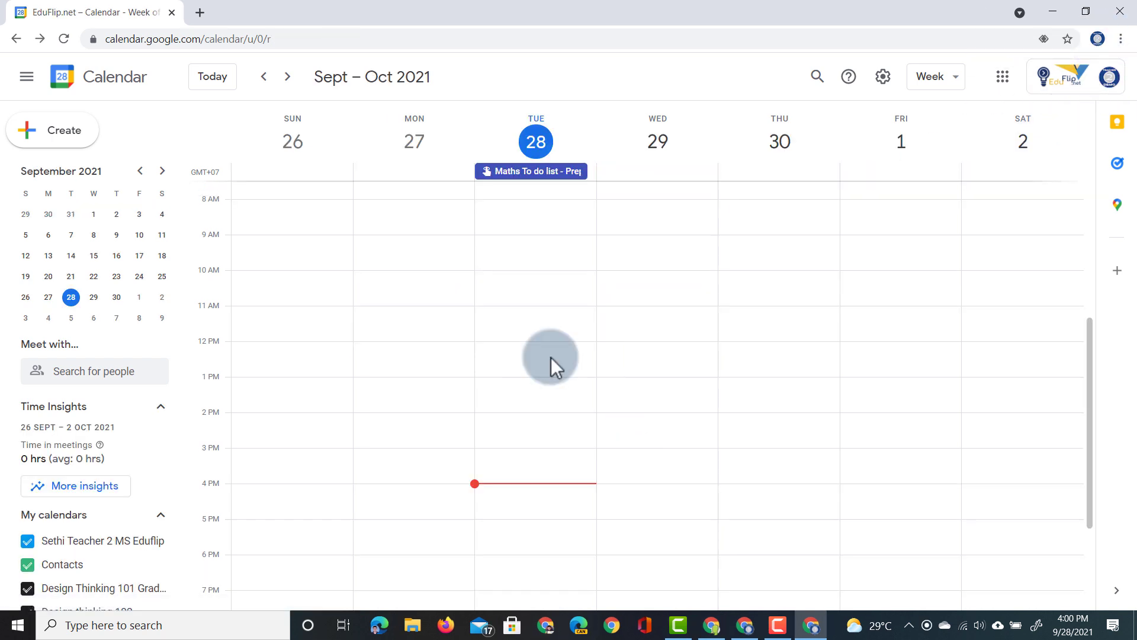
{"action": "scroll", "coordinate": [551, 358], "scroll_direction": "down", "scroll_amount": 3}
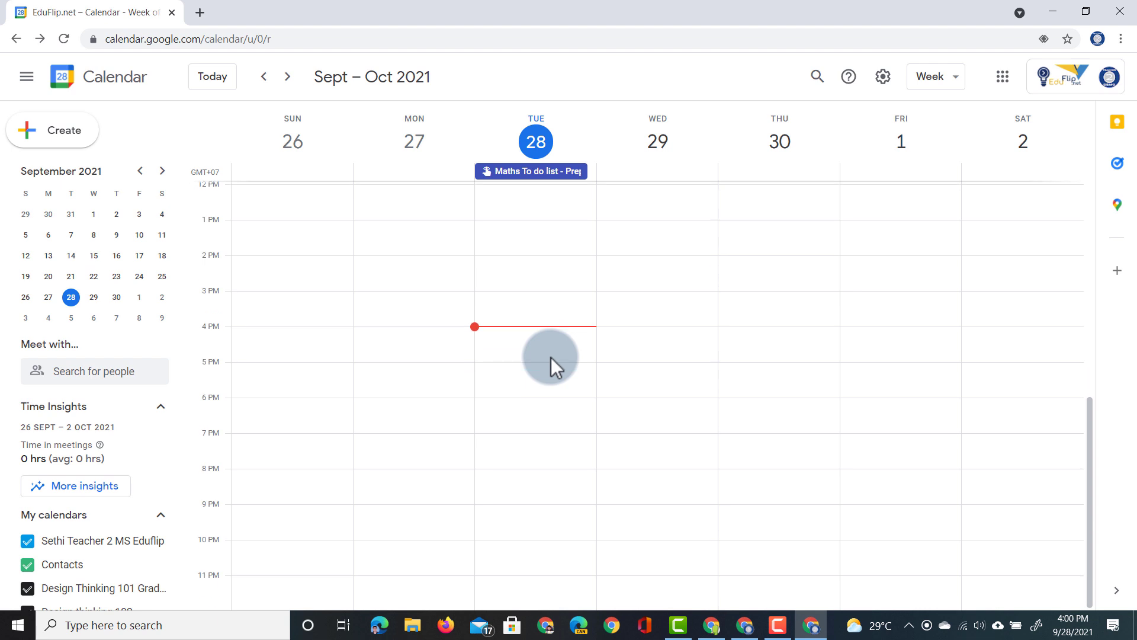
{"action": "left_click", "coordinate": [676, 444]}
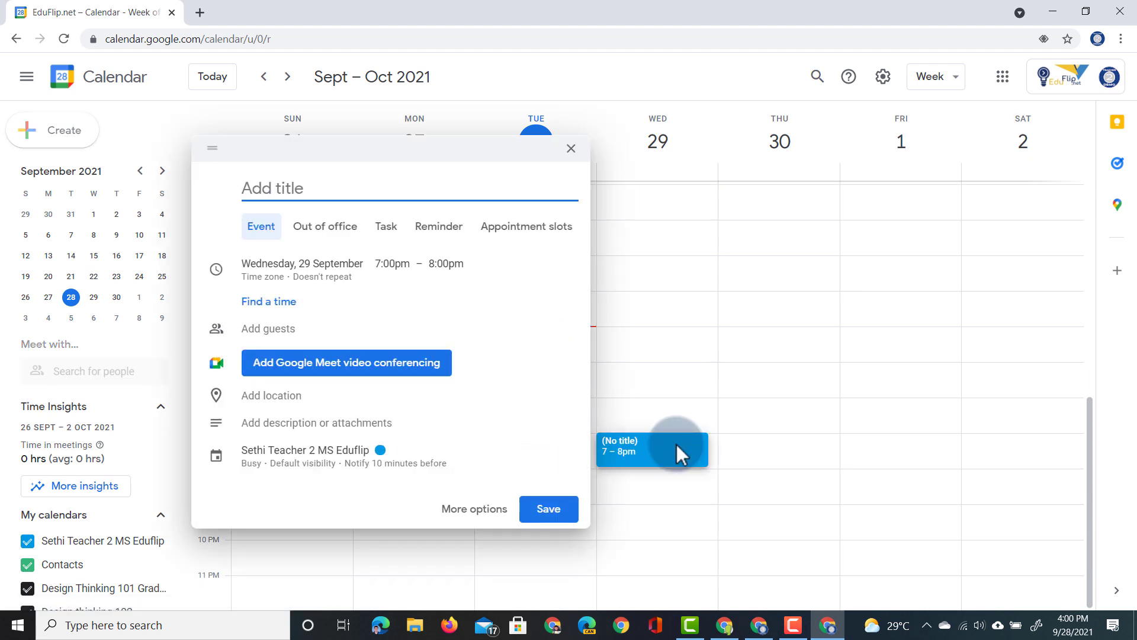
{"action": "left_click", "coordinate": [293, 205]}
{"action": "type", "text": "Meeting on Calendar"}
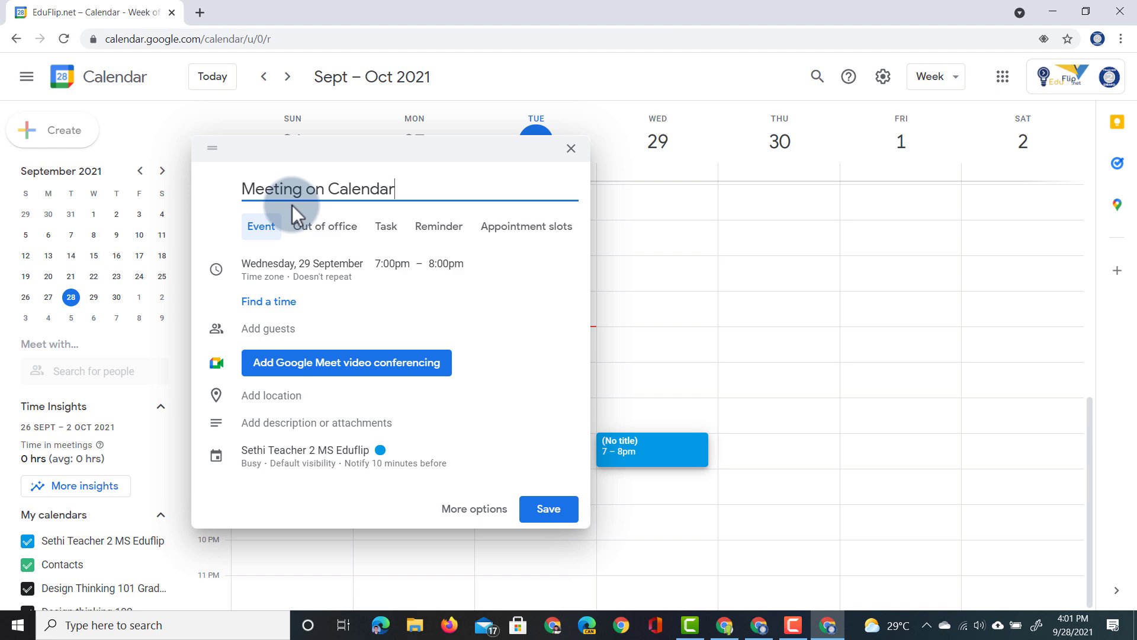
- Find and add the Teacher 1 account as a guest of the meeting, and check that guest's availability indicator
{"action": "left_click", "coordinate": [278, 334]}
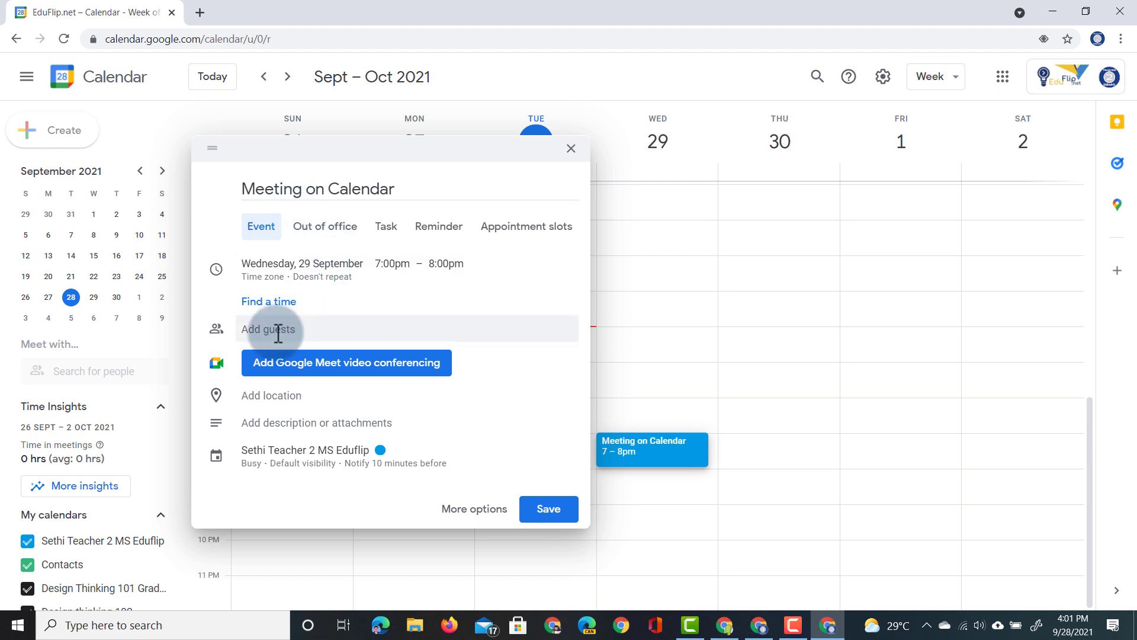
{"action": "type", "text": "sdc"}
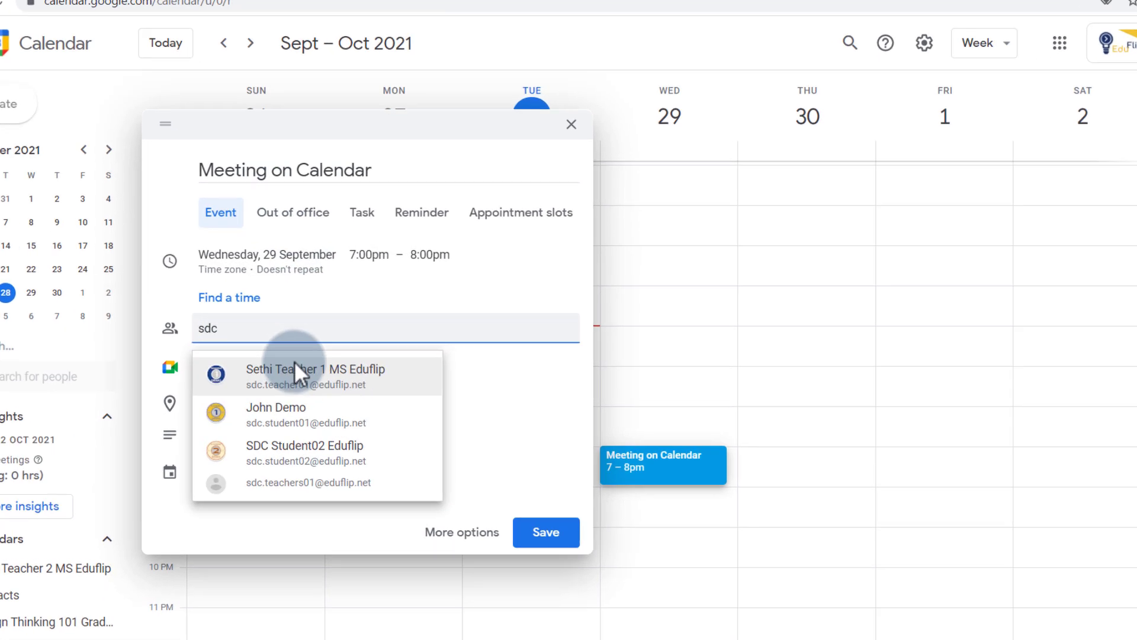
{"action": "left_click", "coordinate": [292, 368]}
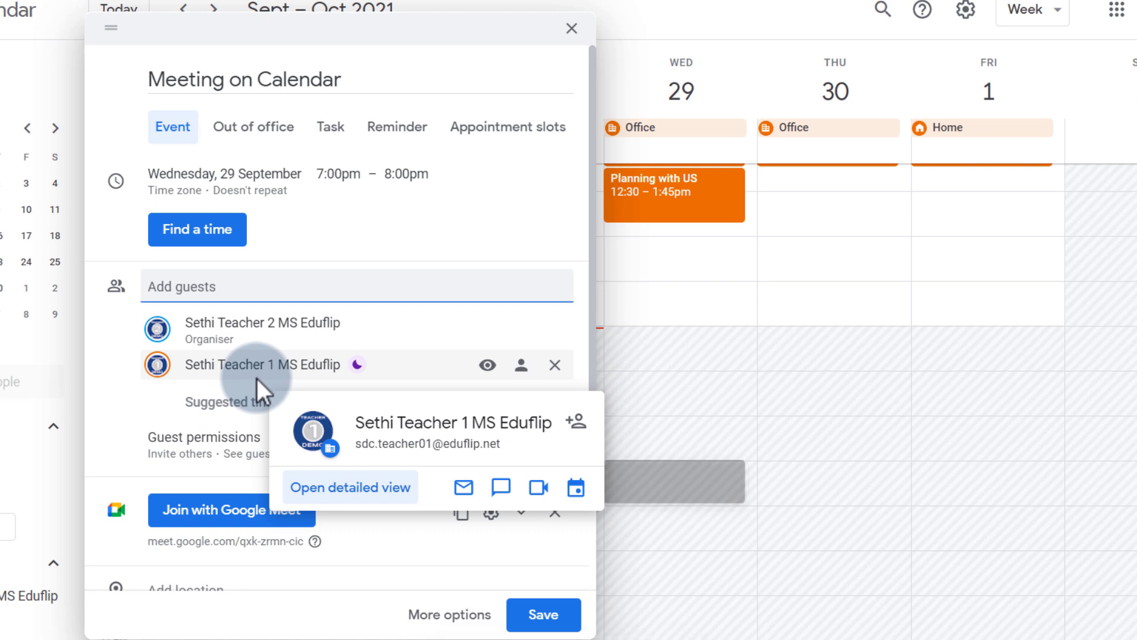
{"action": "mouse_move", "coordinate": [361, 368]}
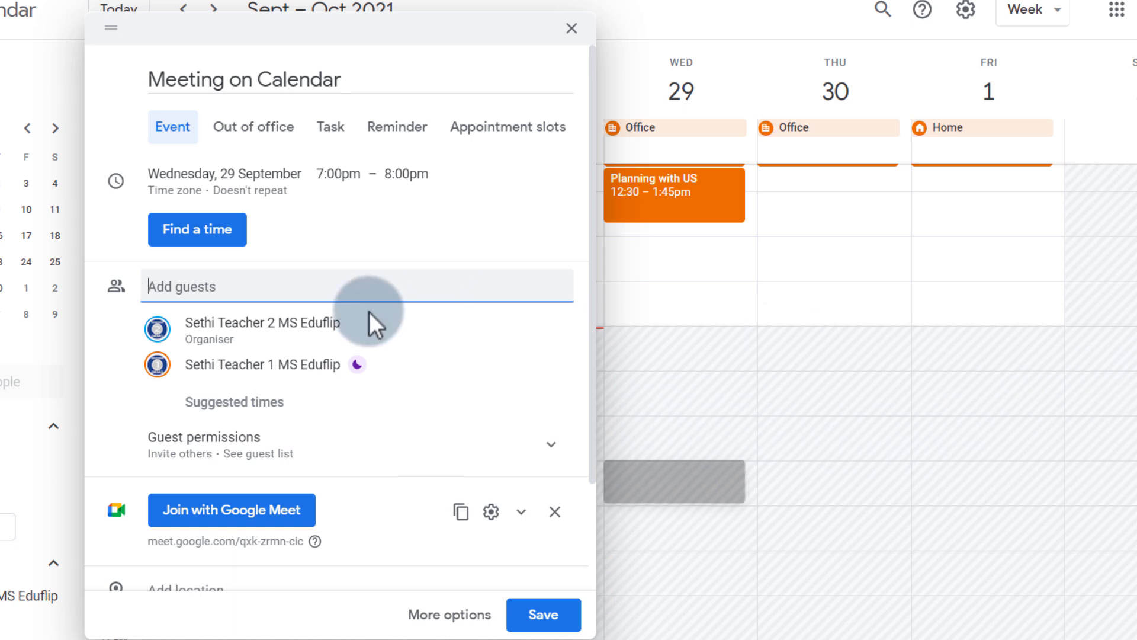
- Move the meeting to the suggested time of 30 Sept 2021, 7:00am, and save it without sending invitation emails
{"action": "left_click", "coordinate": [240, 406]}
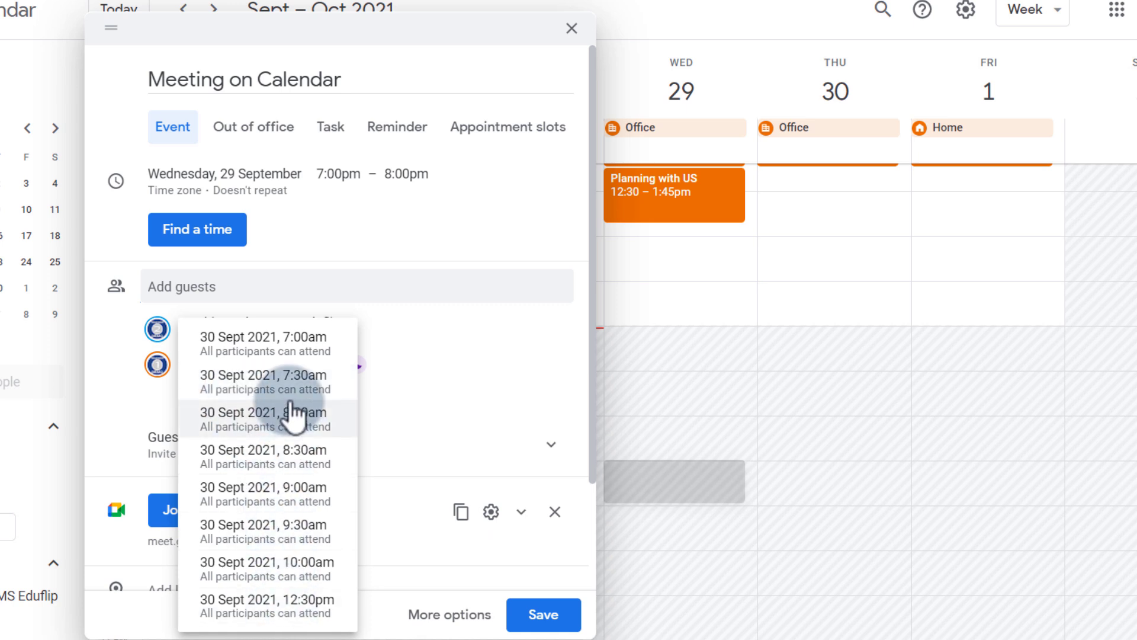
{"action": "left_click", "coordinate": [287, 349]}
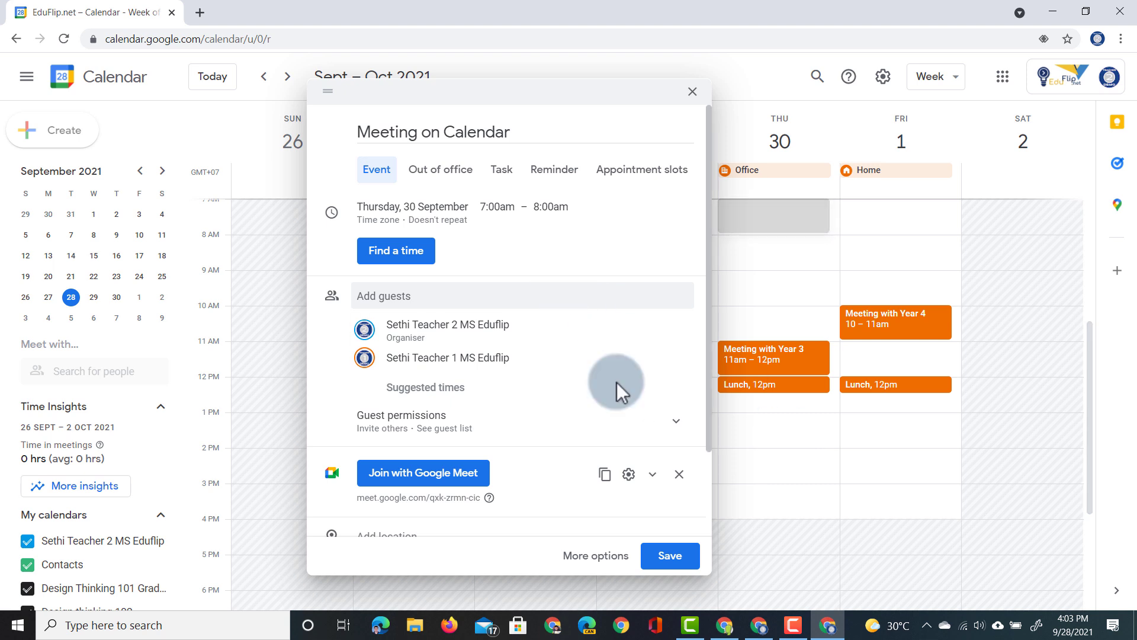
{"action": "left_click", "coordinate": [679, 561]}
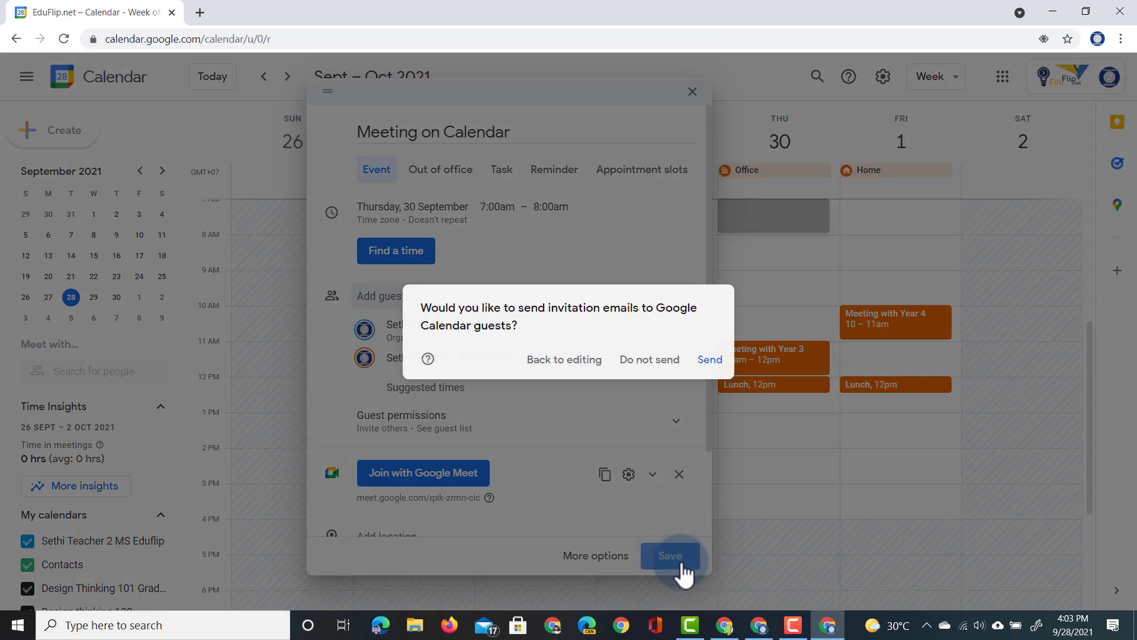
{"action": "left_click", "coordinate": [662, 372]}
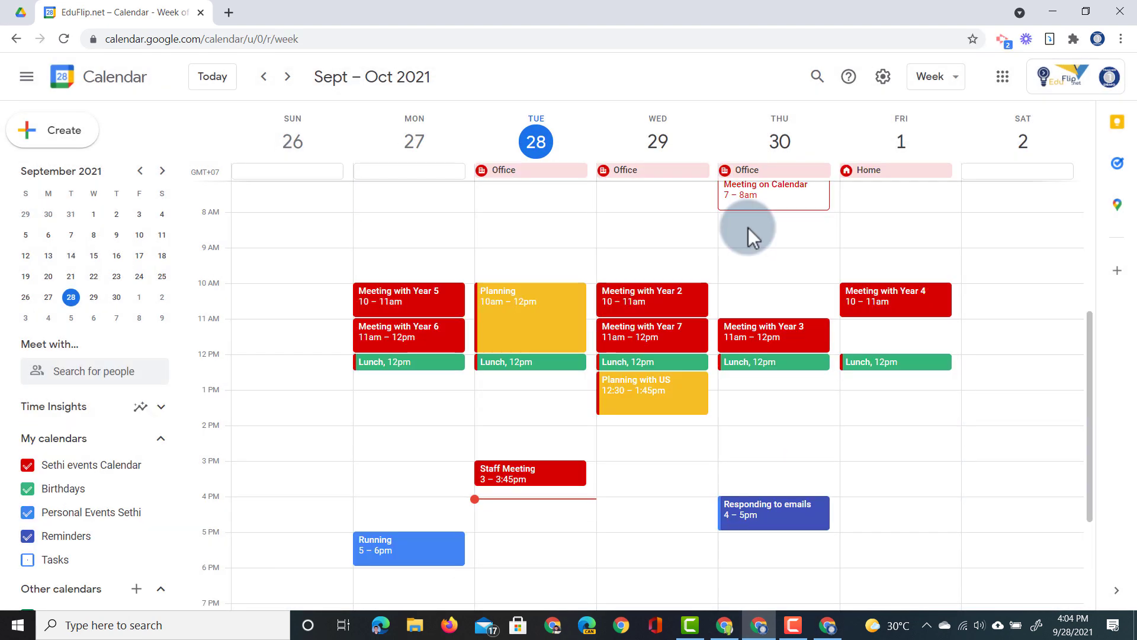
- Accept the "Meeting on Calendar" invitation on Thursday 30 September in the guest's calendar, and set the reply to "Yes, joining virtually"
{"action": "scroll", "coordinate": [777, 243], "scroll_direction": "up", "scroll_amount": 1}
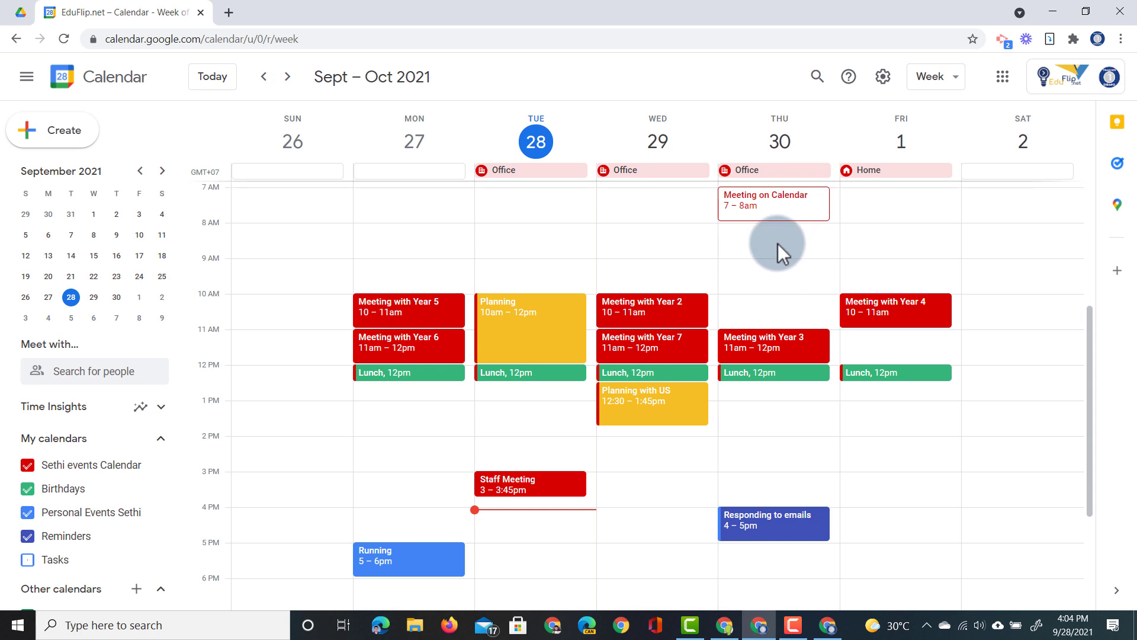
{"action": "left_click", "coordinate": [778, 212]}
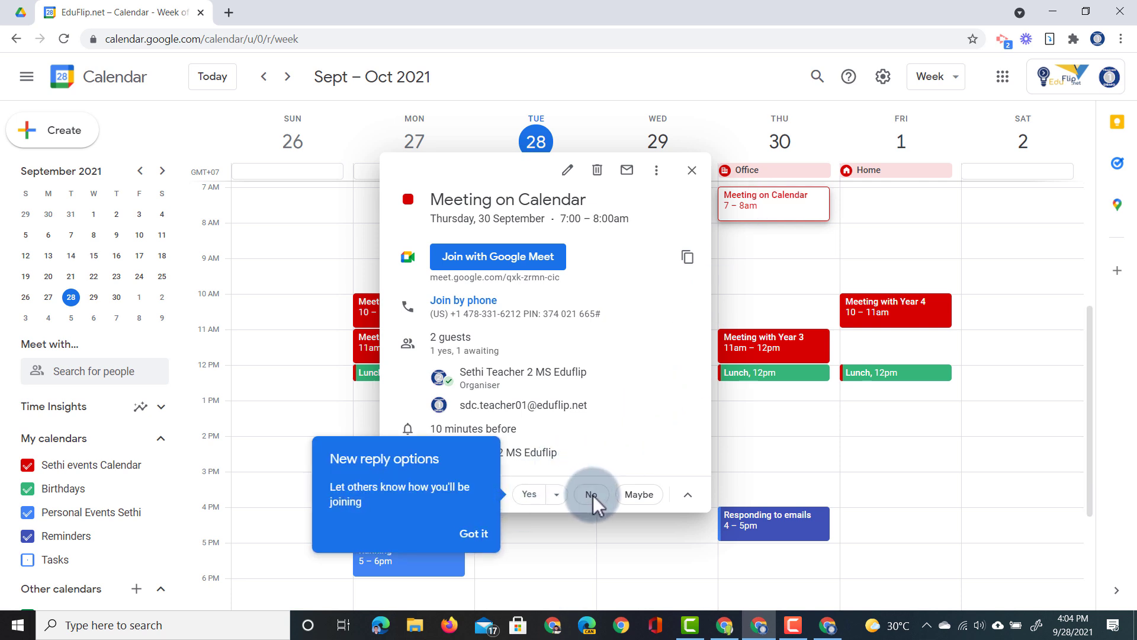
{"action": "left_click", "coordinate": [533, 492]}
{"action": "left_click", "coordinate": [781, 220]}
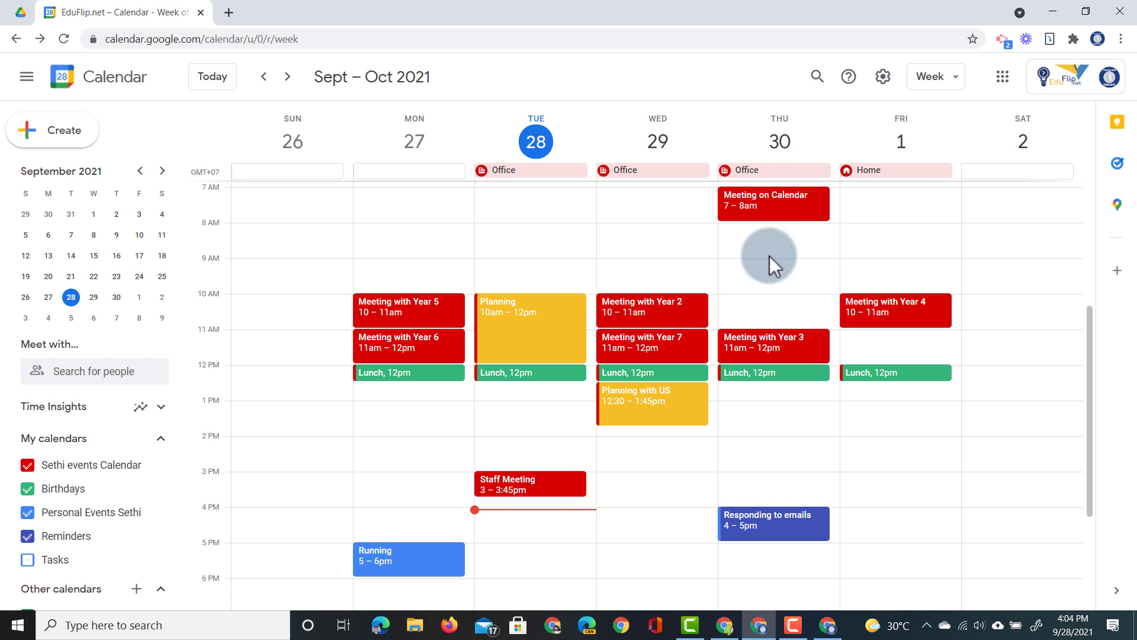
{"action": "right_click", "coordinate": [769, 212]}
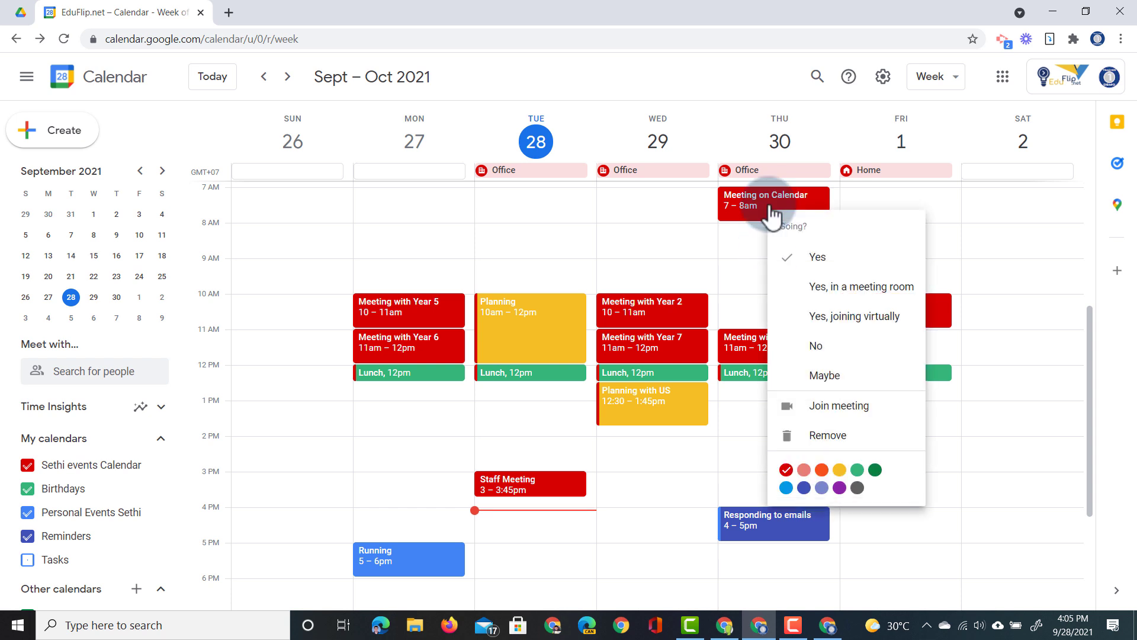
{"action": "left_click", "coordinate": [871, 326]}
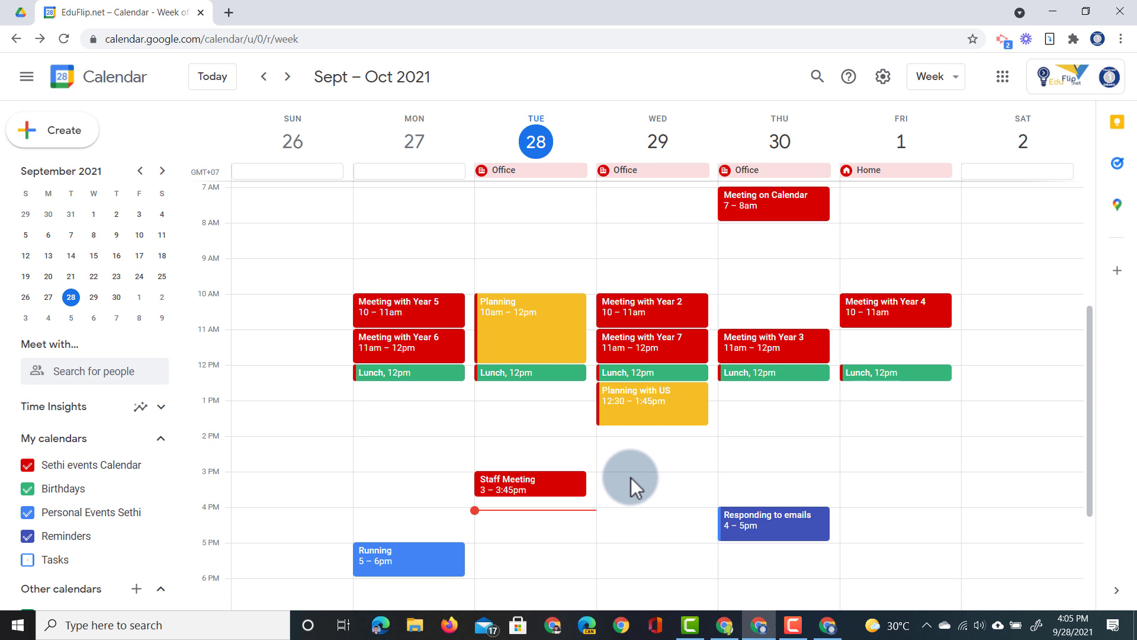
- Create a non-repeating reminder titled "Bring books to Meeting" for 29 Sept 2021 at 6:00pm
{"action": "scroll", "coordinate": [631, 478], "scroll_direction": "down", "scroll_amount": 3}
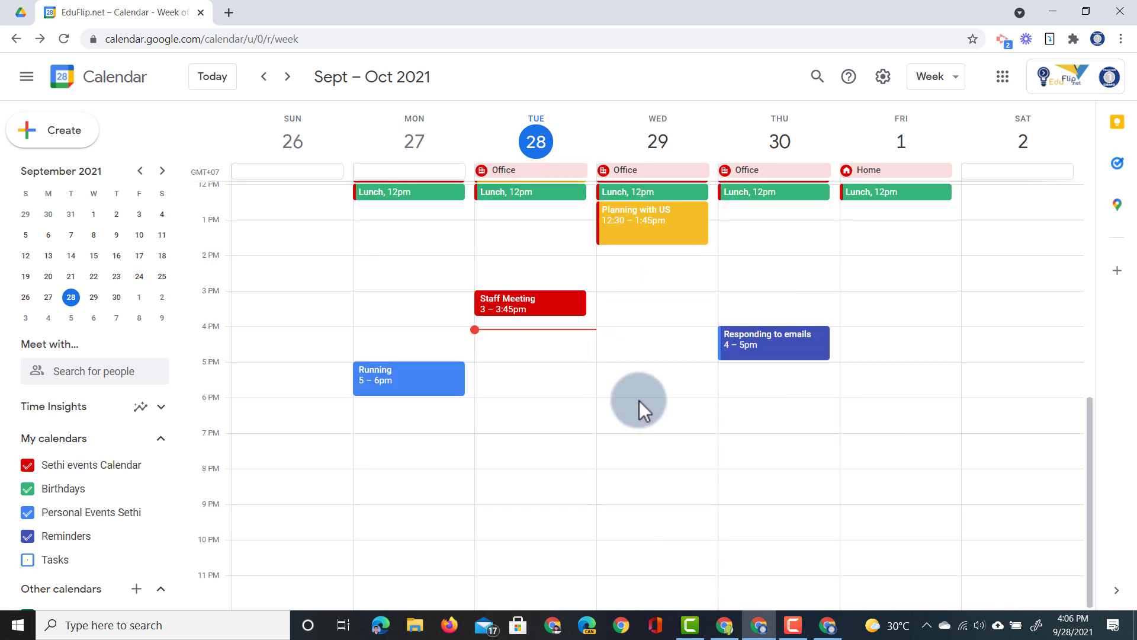
{"action": "left_click", "coordinate": [639, 400]}
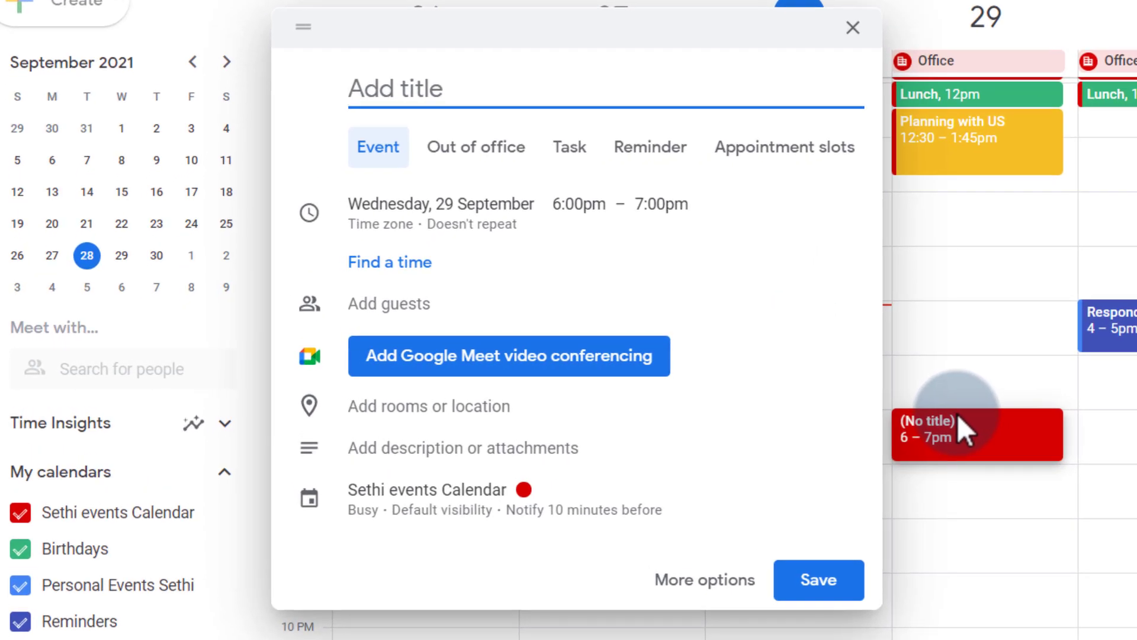
{"action": "left_click", "coordinate": [664, 153]}
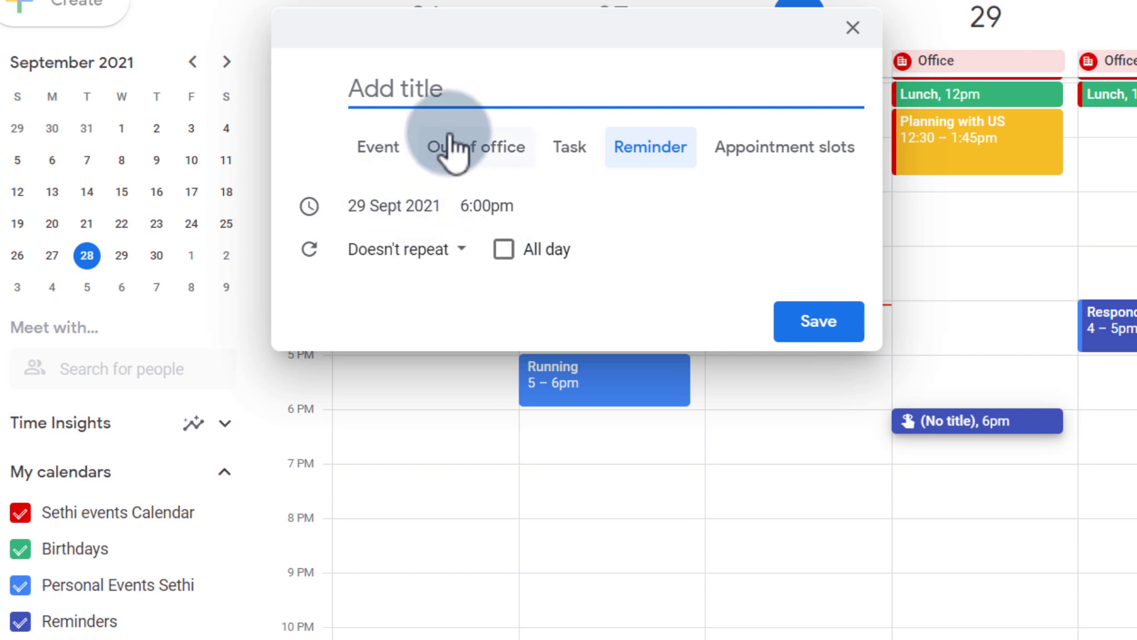
{"action": "type", "text": "Bring book sto Meeting"}
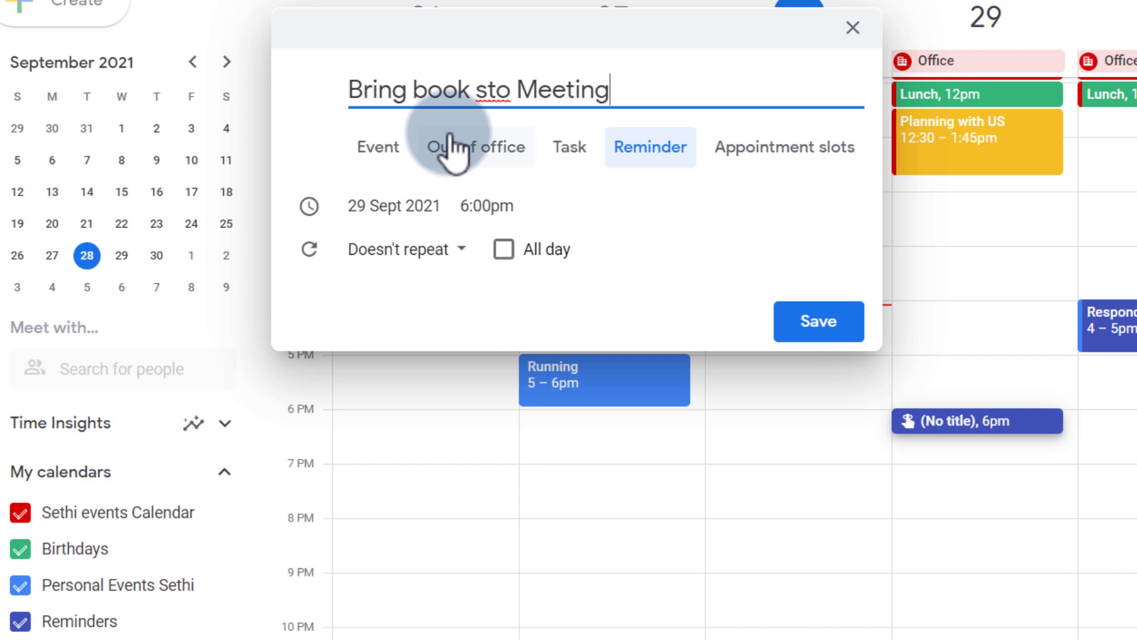
{"action": "double_click", "coordinate": [500, 85]}
{"action": "type", "text": "to"}
{"action": "type", "text": "s"}
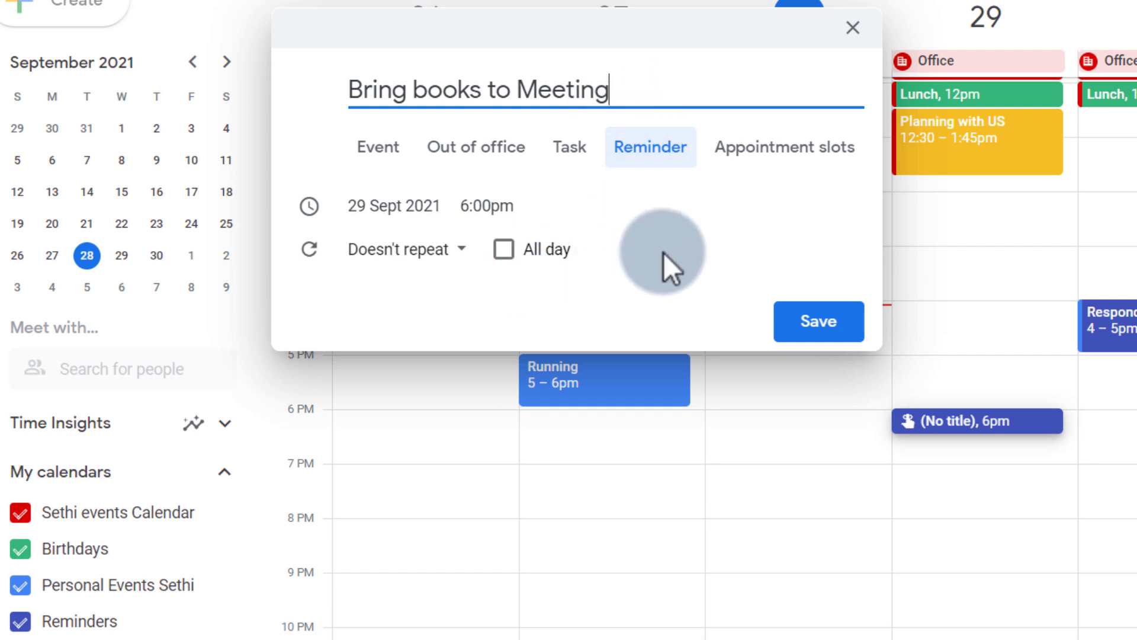
{"action": "left_click", "coordinate": [822, 325]}
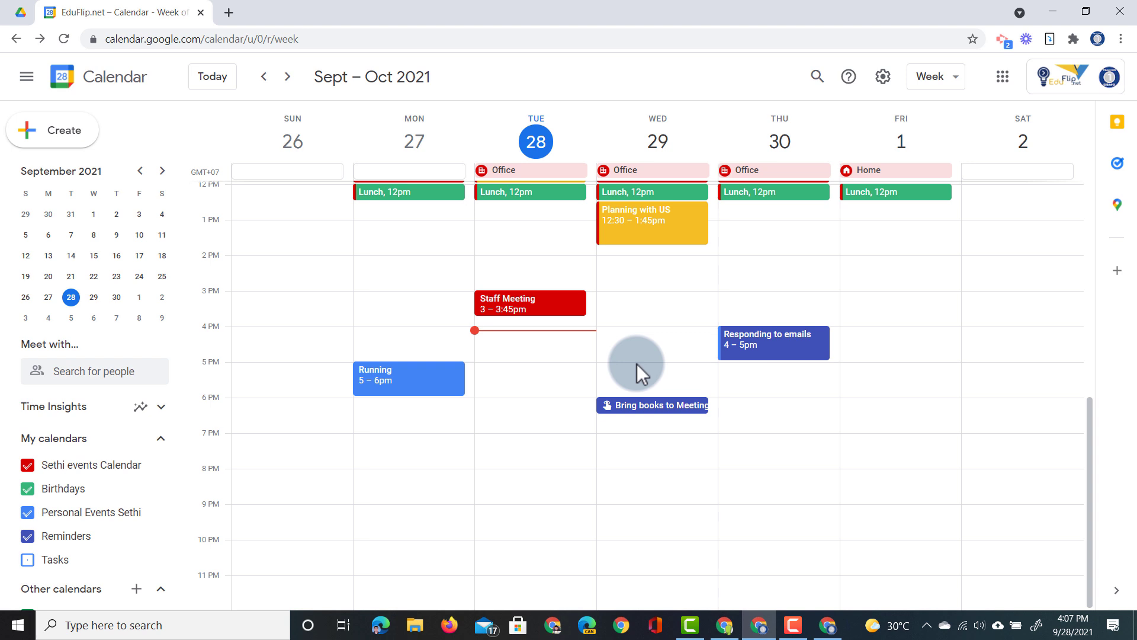
- Hide the Reminders calendar, check which entry types a new event draft offers, and show Reminders again
{"action": "left_click", "coordinate": [27, 535]}
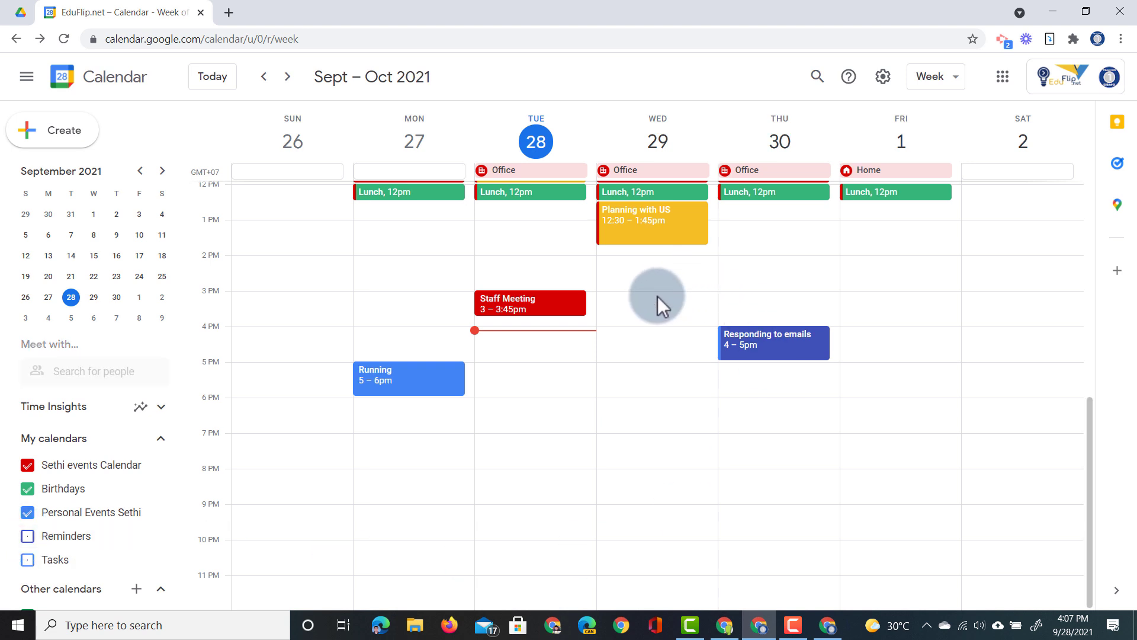
{"action": "left_click", "coordinate": [658, 296]}
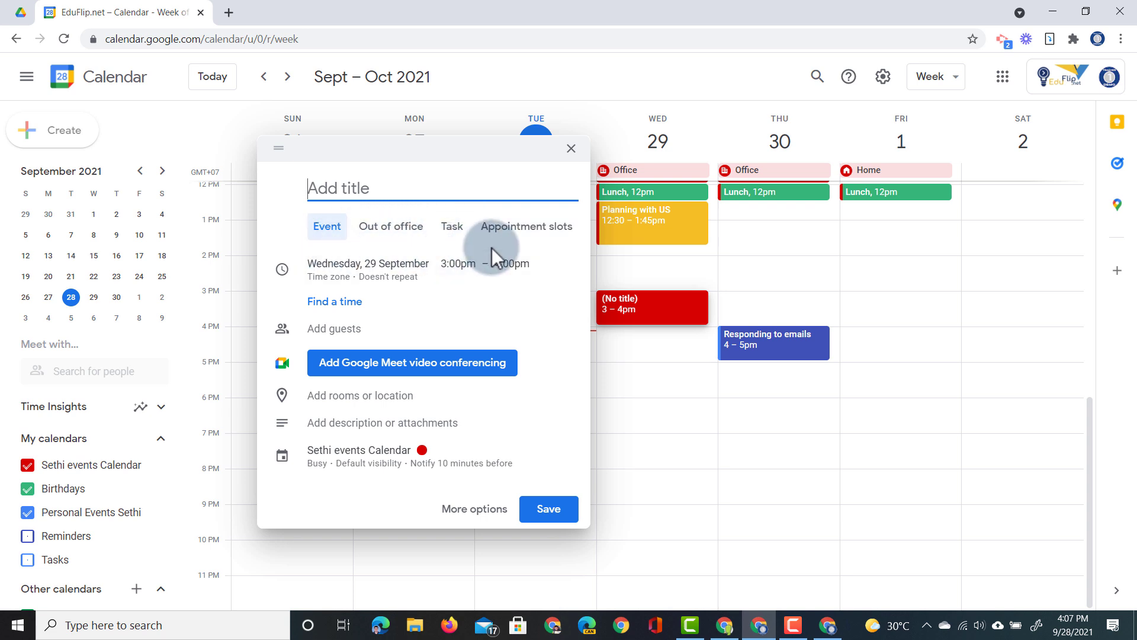
{"action": "left_click", "coordinate": [571, 150]}
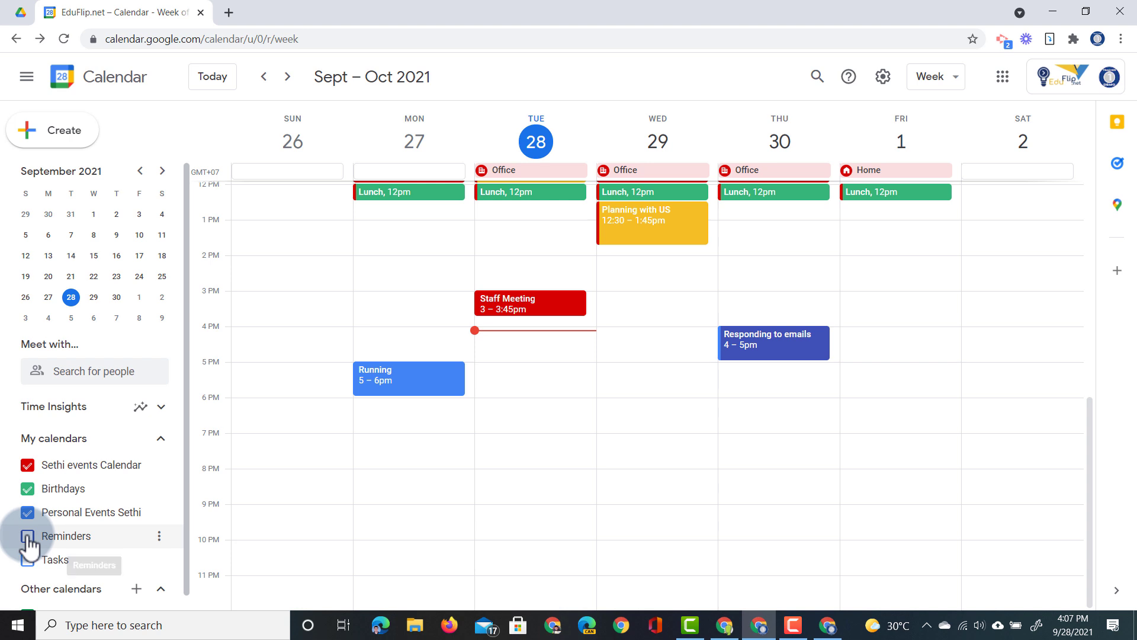
{"action": "left_click", "coordinate": [58, 536]}
- Start a task draft for Thursday 30 September at 2:00pm, check its task list options, and discard the draft
{"action": "left_click", "coordinate": [756, 250]}
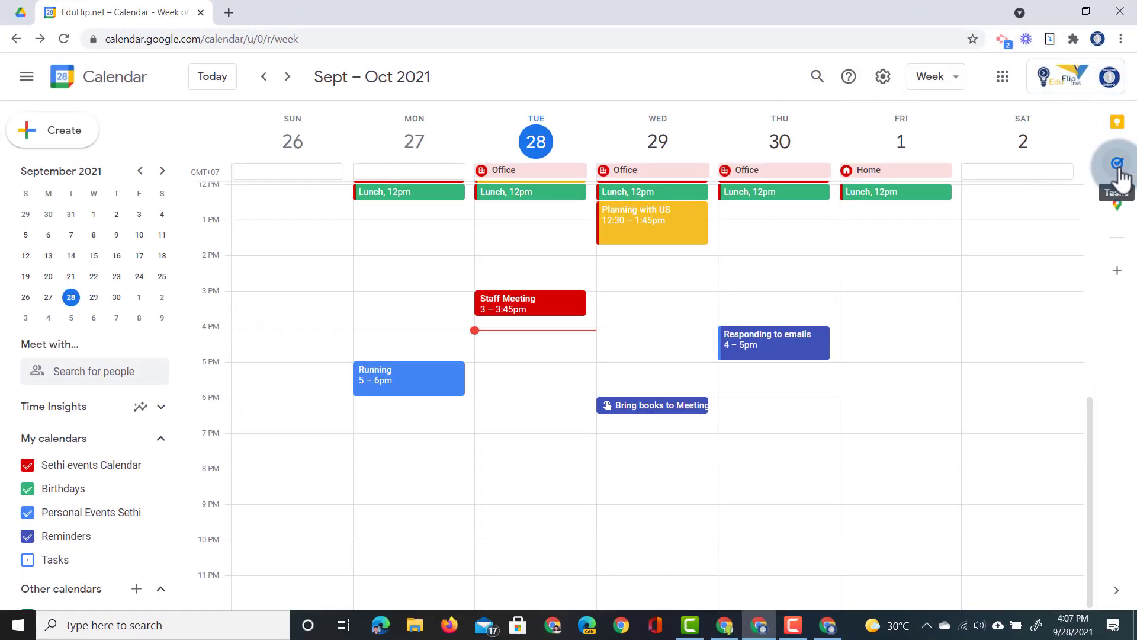
{"action": "left_click", "coordinate": [758, 268]}
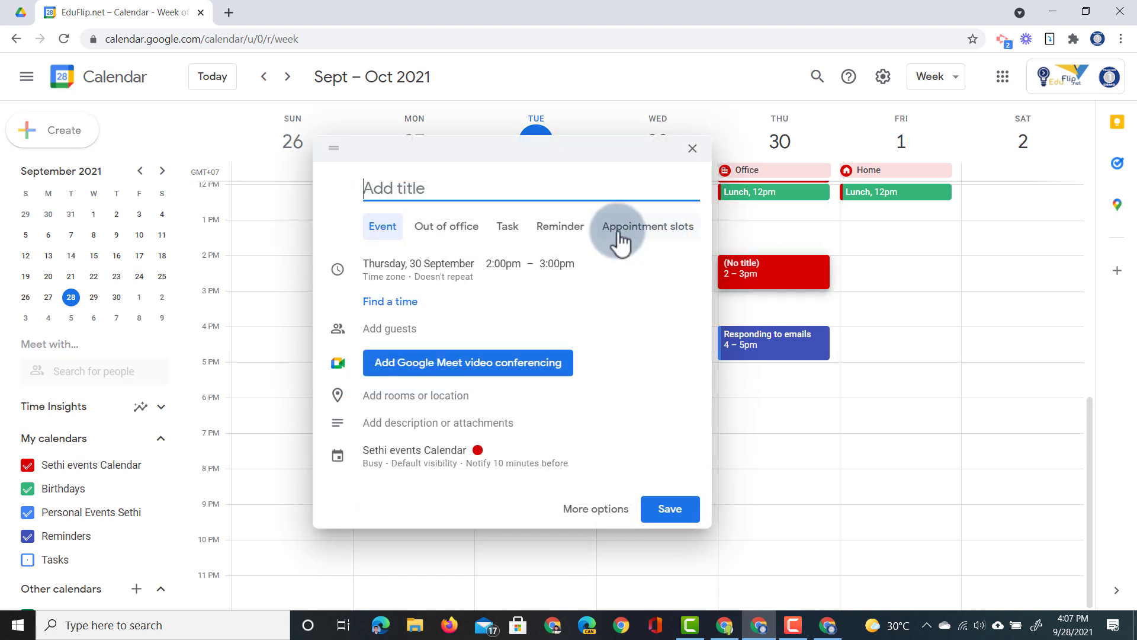
{"action": "left_click", "coordinate": [511, 230]}
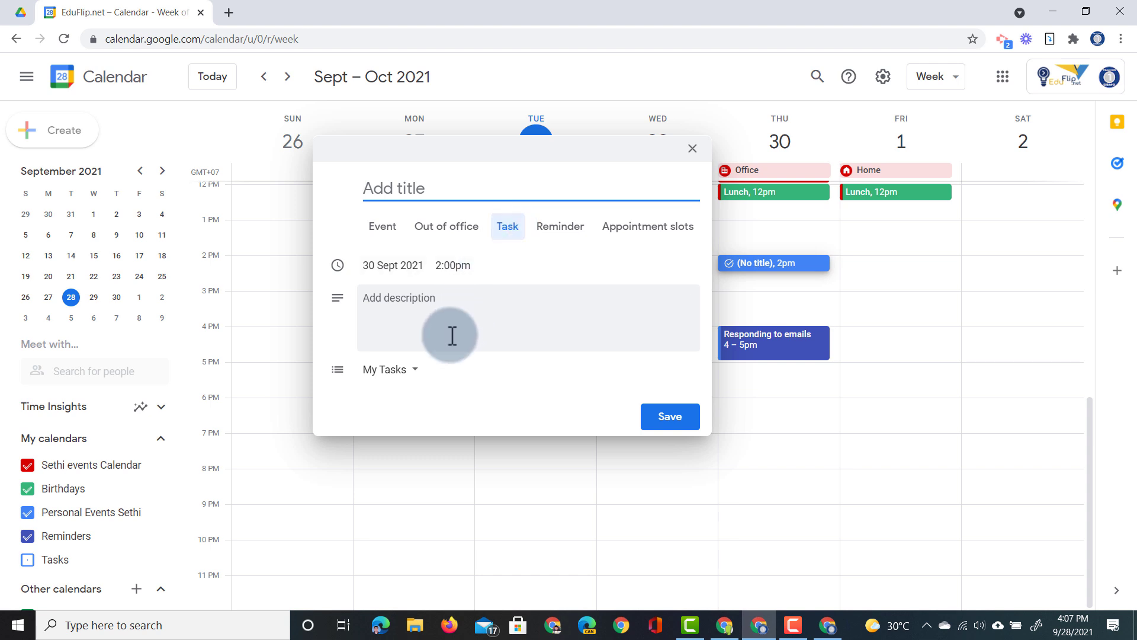
{"action": "left_click", "coordinate": [415, 371]}
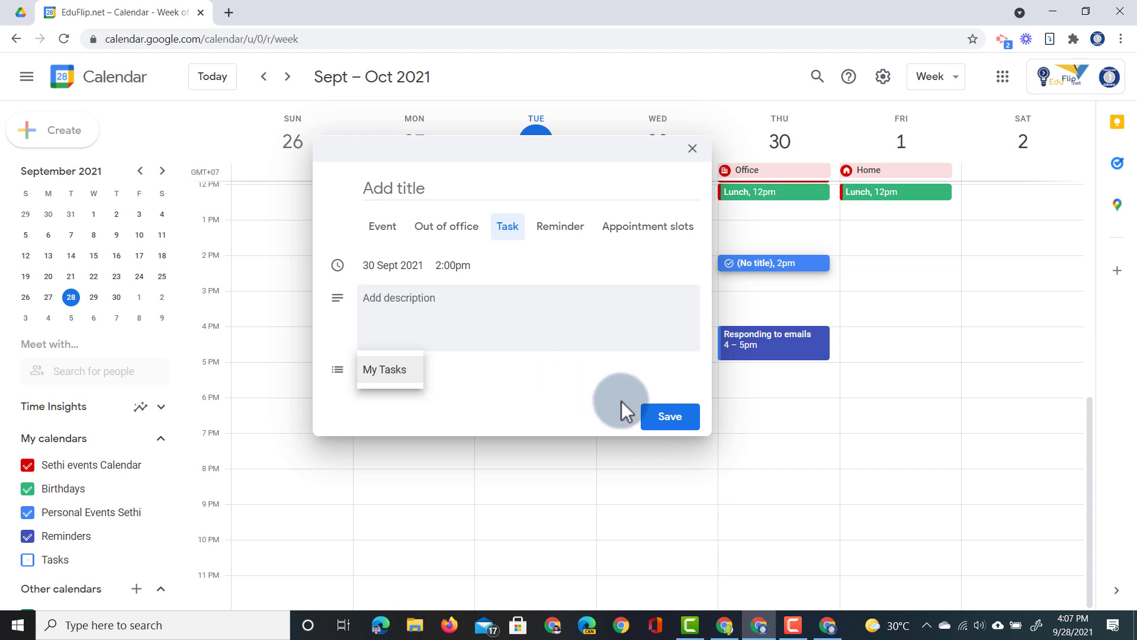
{"action": "left_click", "coordinate": [695, 151]}
{"action": "left_click", "coordinate": [693, 149]}
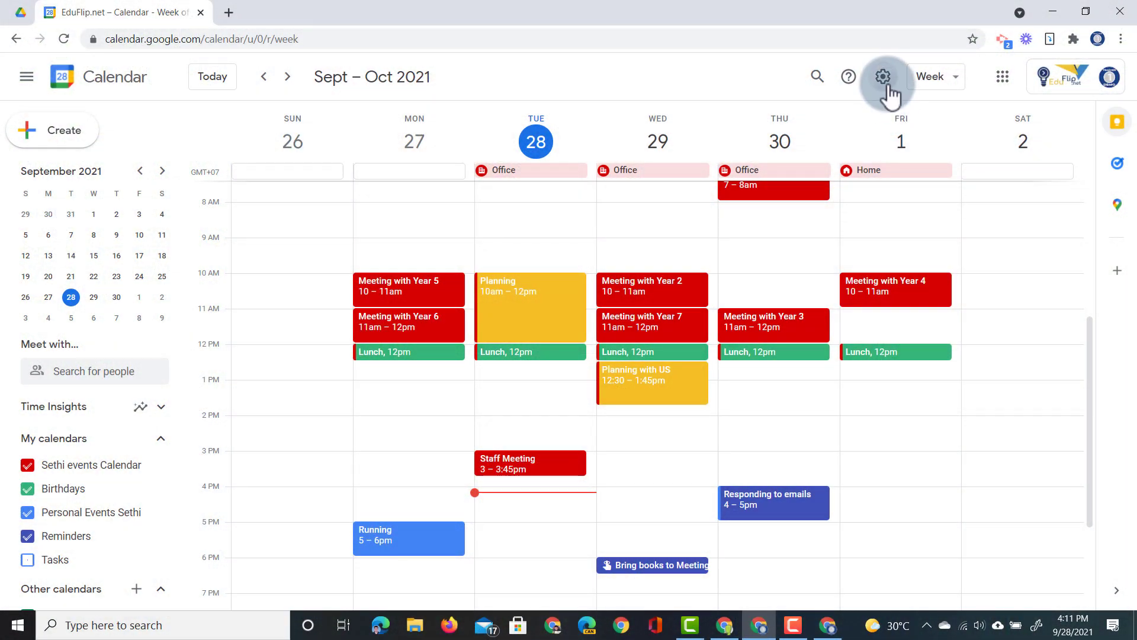
- Set the default event duration to 30 minutes in the general calendar settings
{"action": "left_click", "coordinate": [887, 87]}
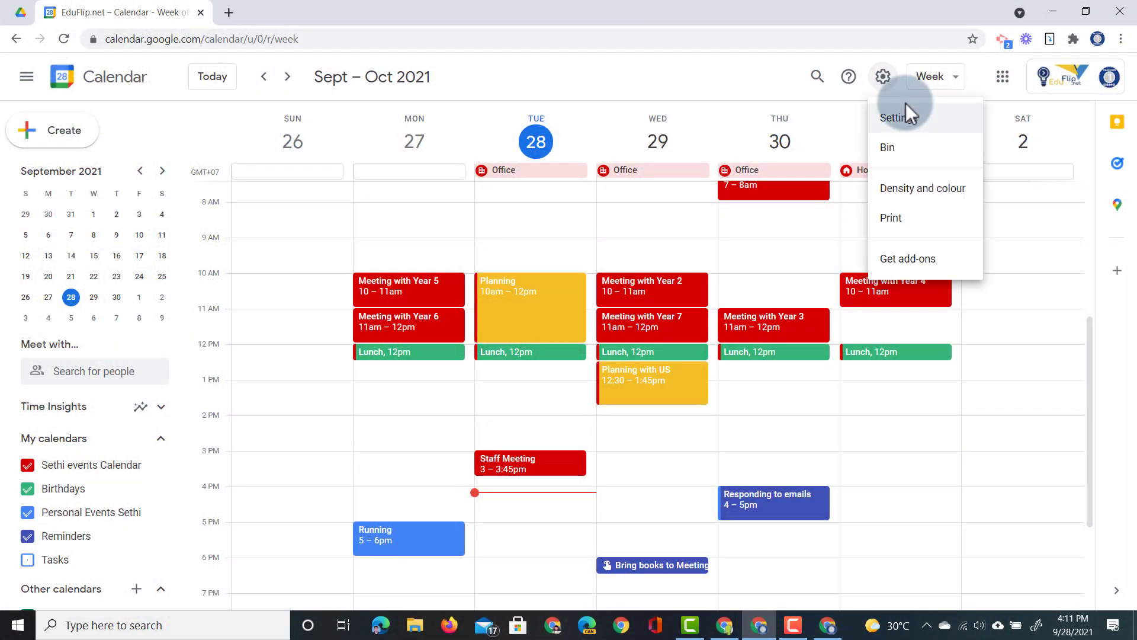
{"action": "left_click", "coordinate": [915, 121]}
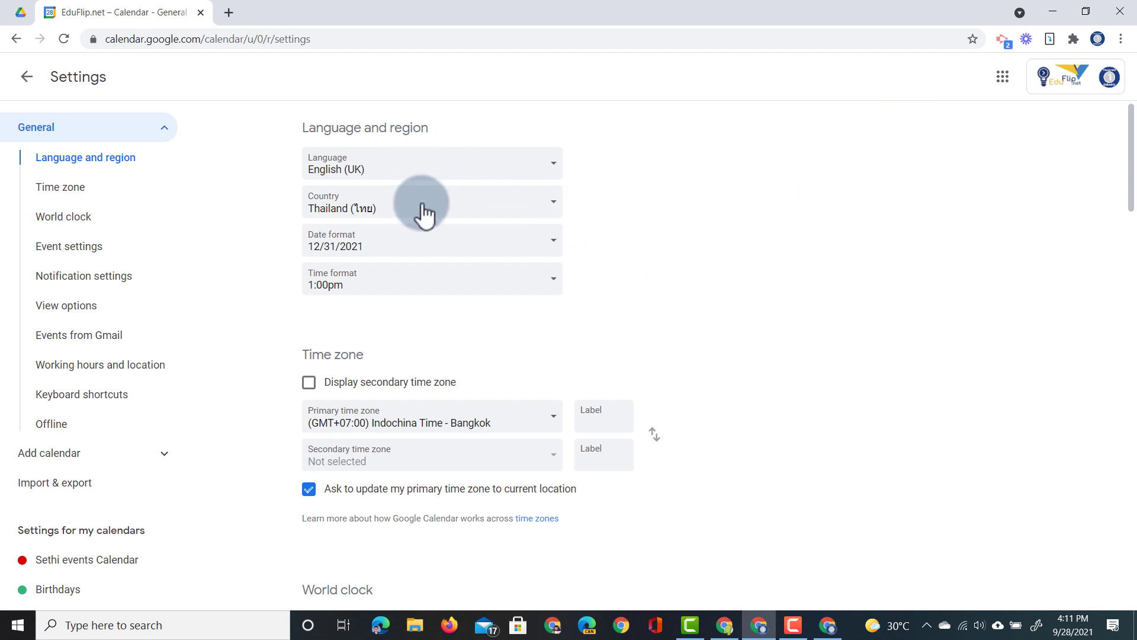
{"action": "scroll", "coordinate": [415, 336], "scroll_direction": "down", "scroll_amount": 4}
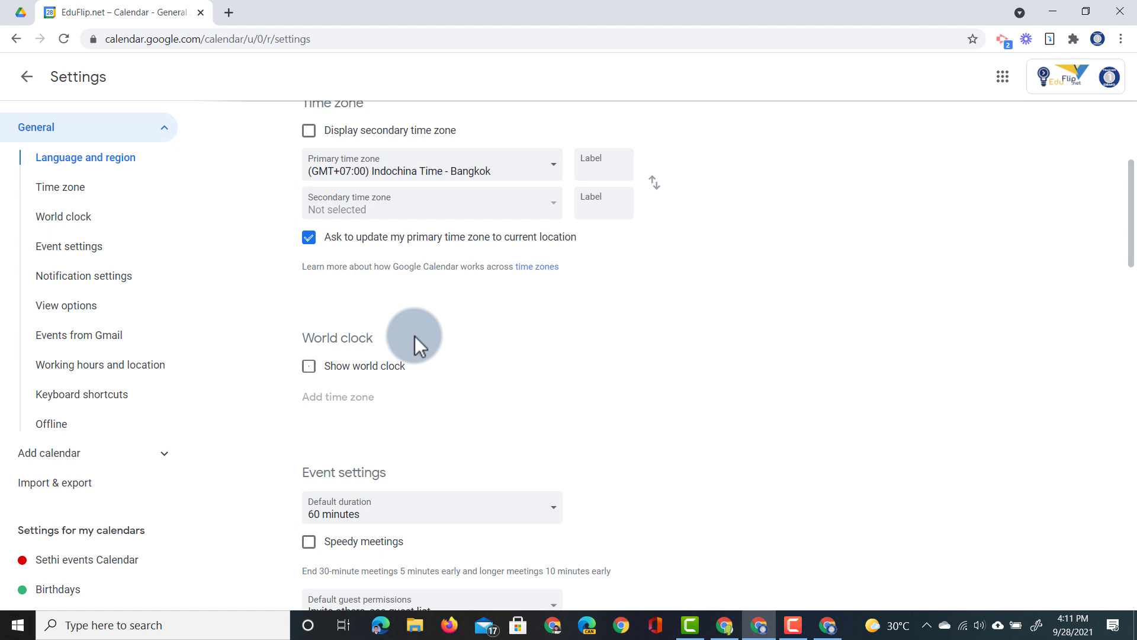
{"action": "scroll", "coordinate": [415, 336], "scroll_direction": "down", "scroll_amount": 5}
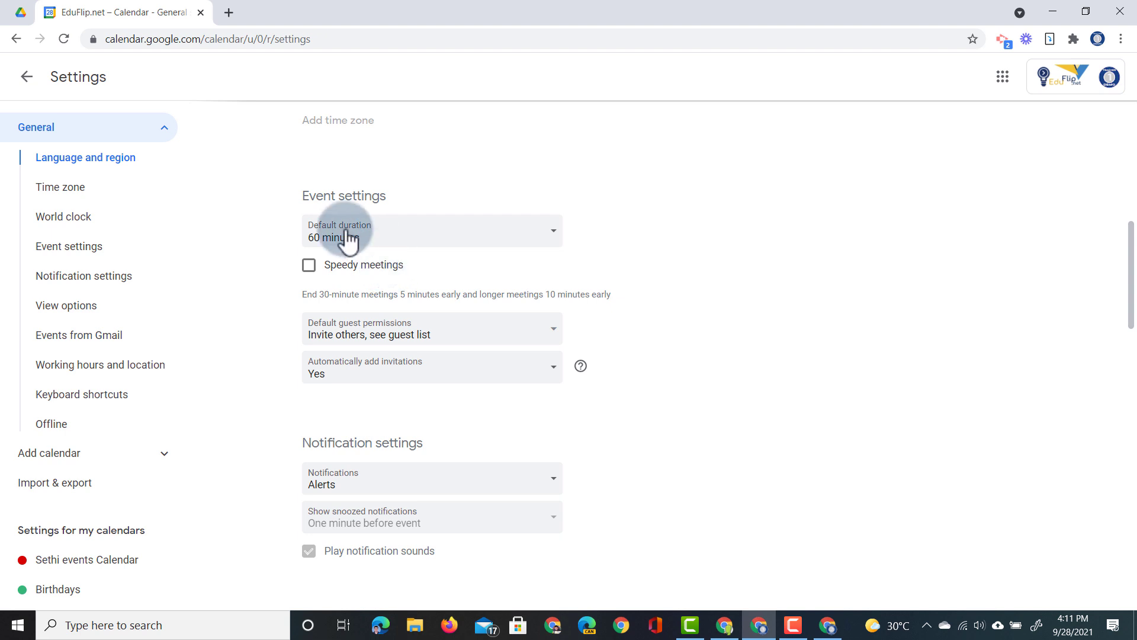
{"action": "left_click", "coordinate": [395, 237]}
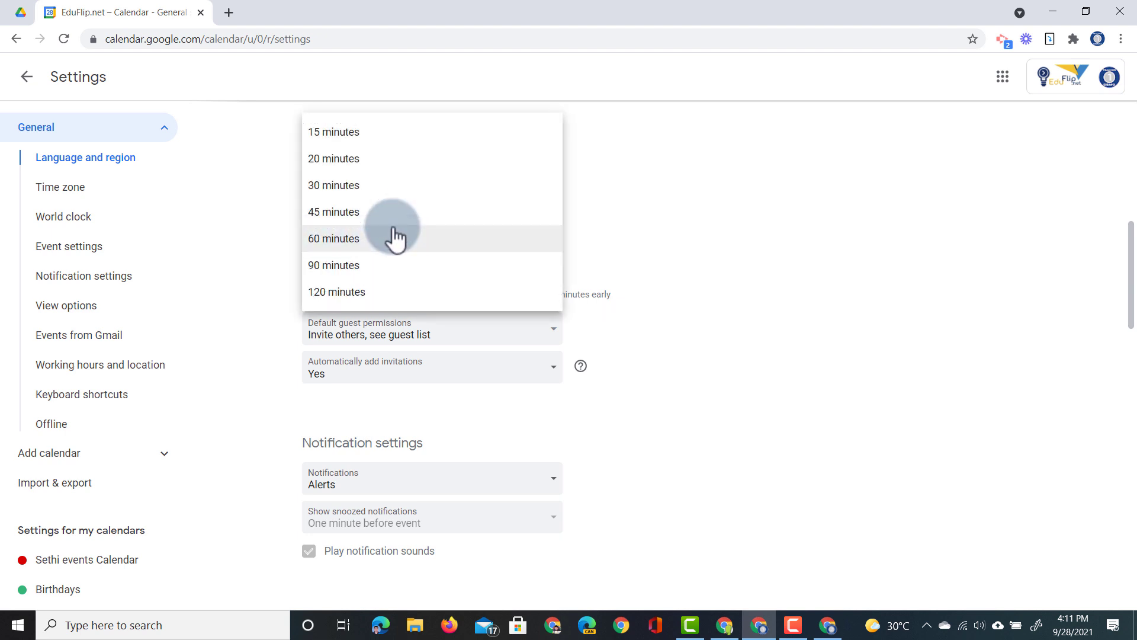
{"action": "left_click", "coordinate": [375, 186]}
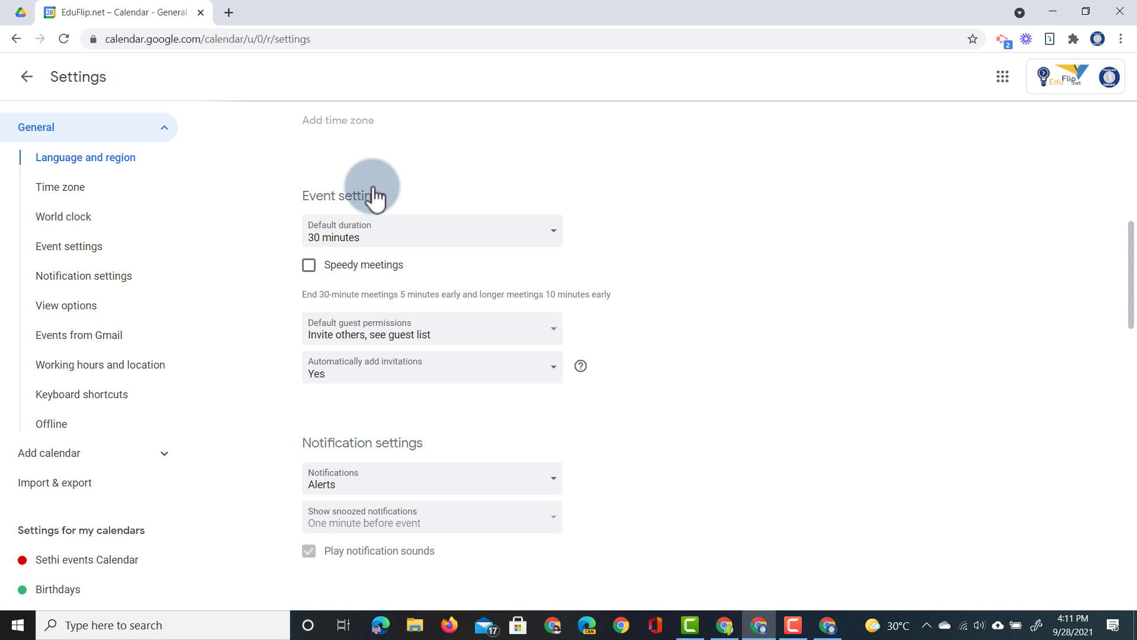
- Try allowing guests to modify events in the default guest permissions, and withdraw that permission again
{"action": "scroll", "coordinate": [668, 305], "scroll_direction": "down", "scroll_amount": 1}
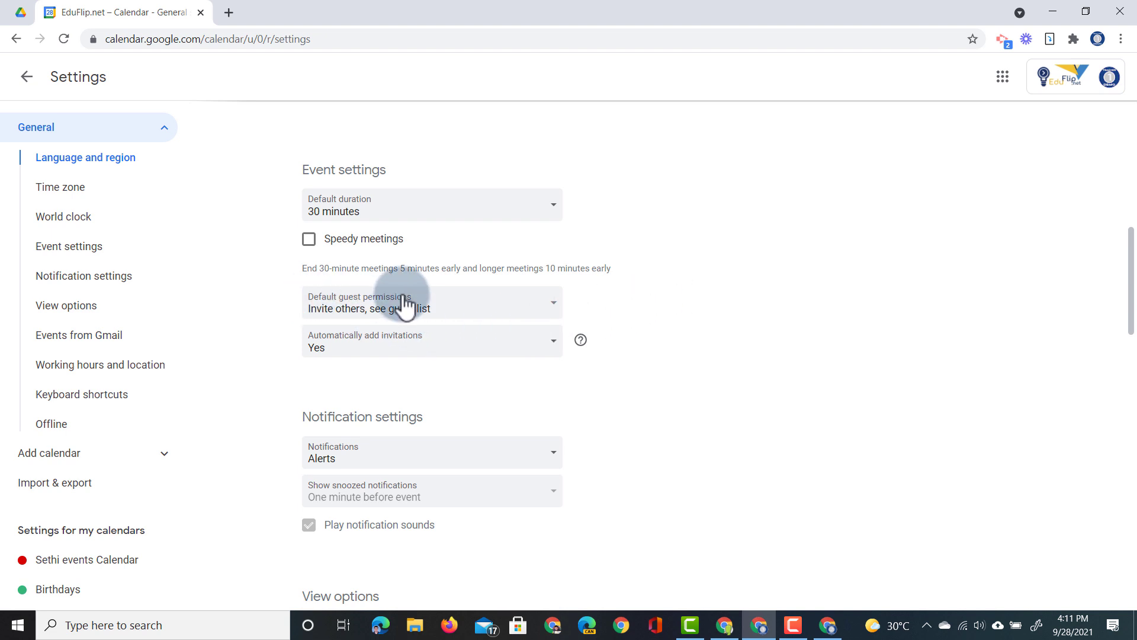
{"action": "left_click", "coordinate": [455, 322]}
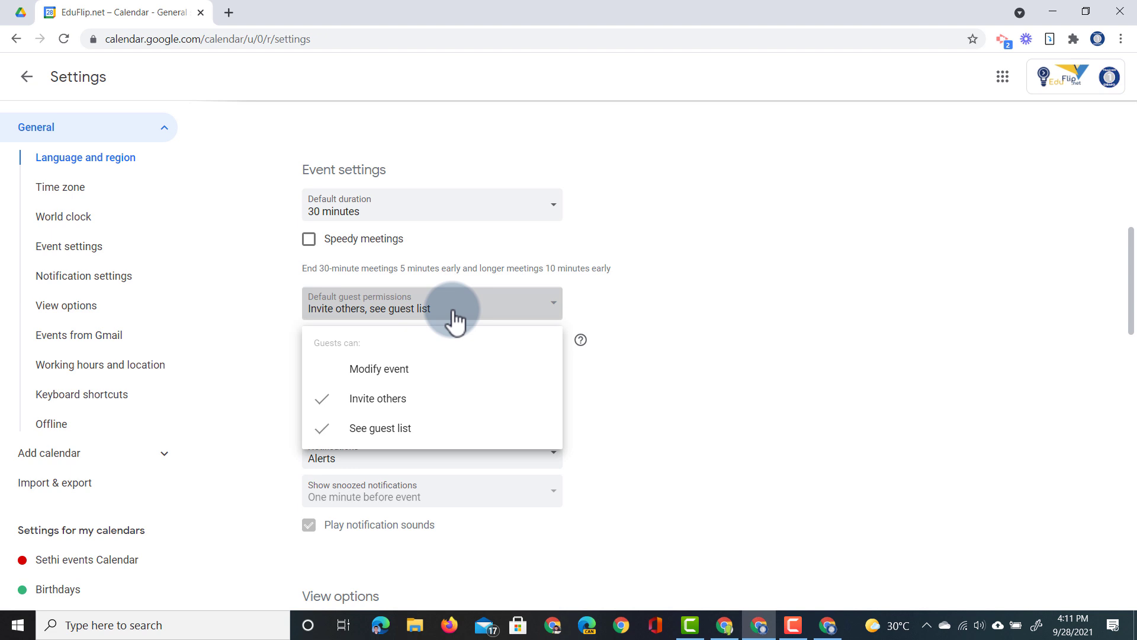
{"action": "left_click", "coordinate": [424, 379]}
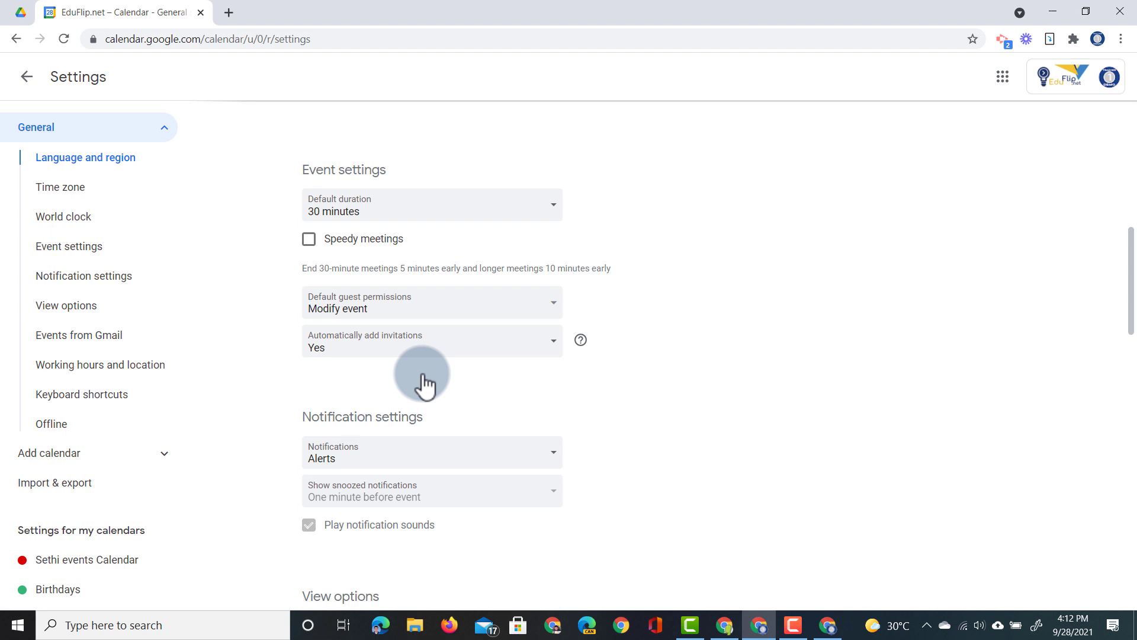
{"action": "left_click", "coordinate": [368, 314]}
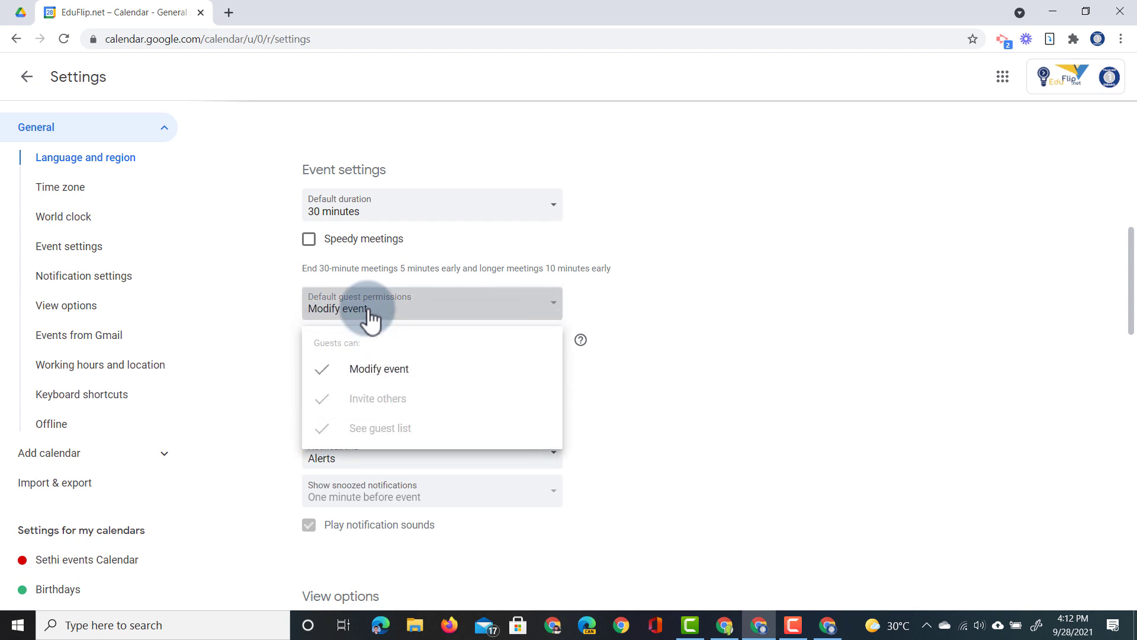
{"action": "left_click", "coordinate": [375, 368]}
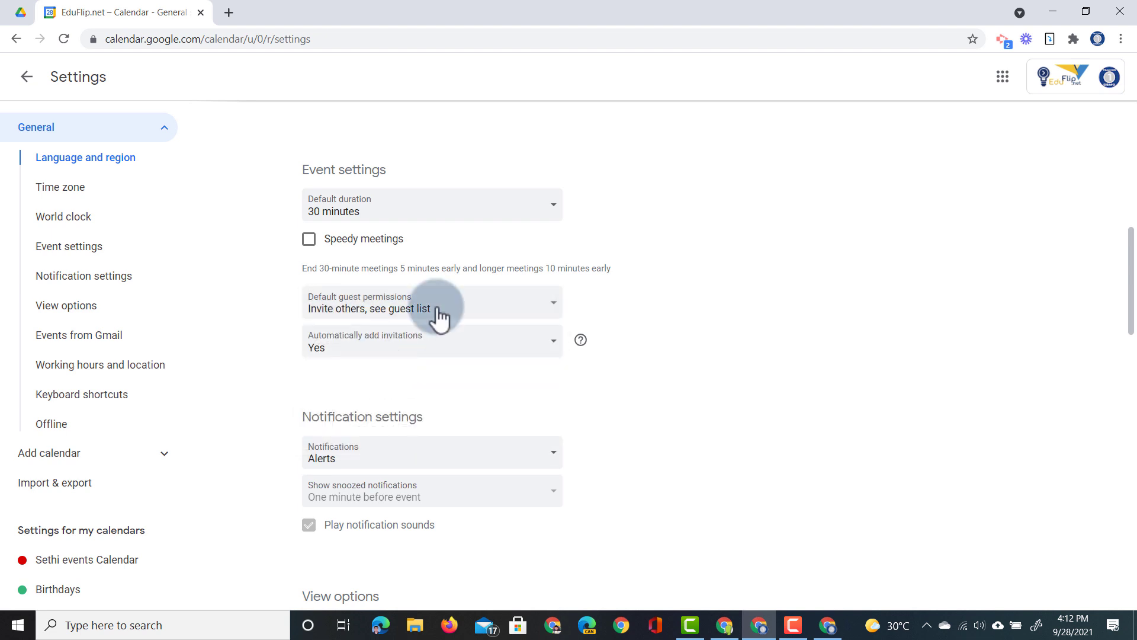
- Remove "Invite others" from the default guest permissions, leaving only "See guest list", and return to the week view
{"action": "left_click", "coordinate": [440, 313]}
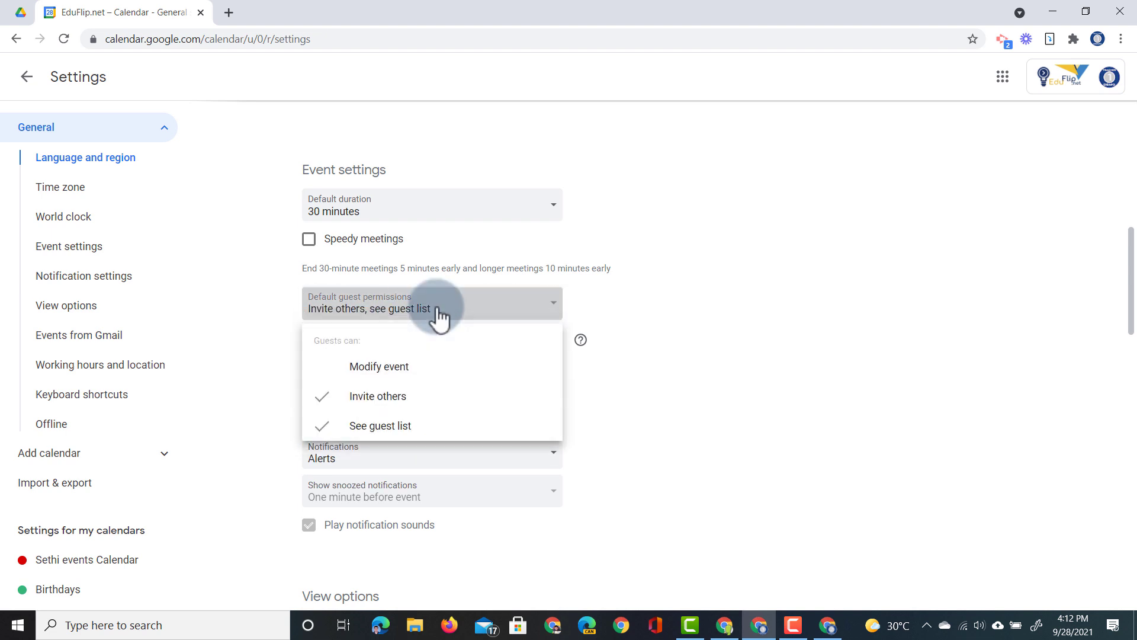
{"action": "left_click", "coordinate": [398, 404]}
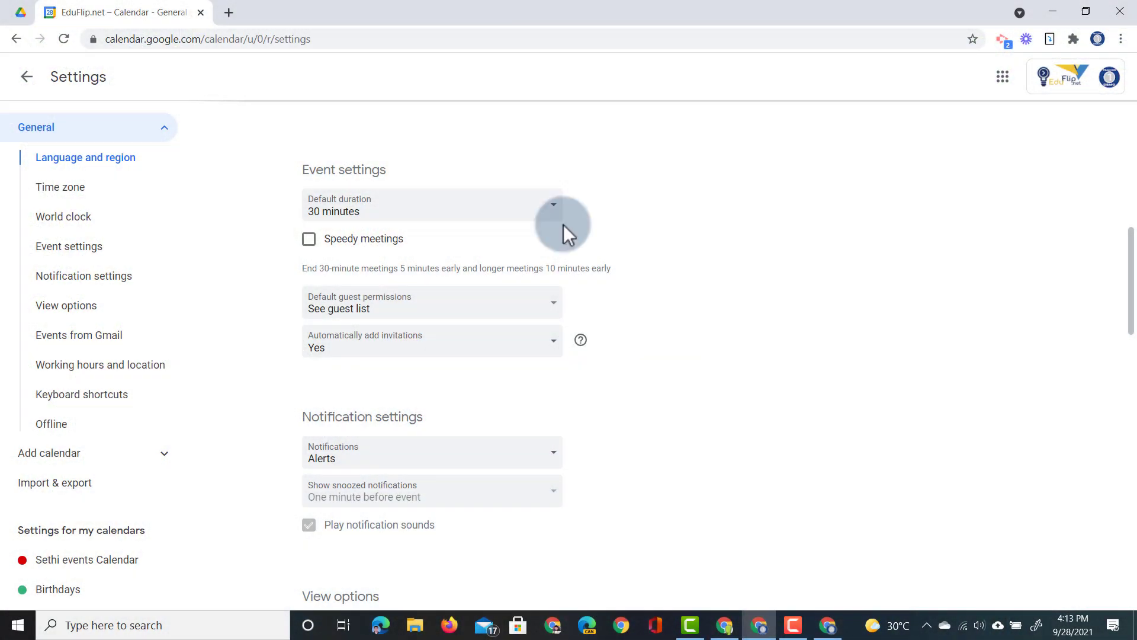
{"action": "left_click", "coordinate": [31, 76]}
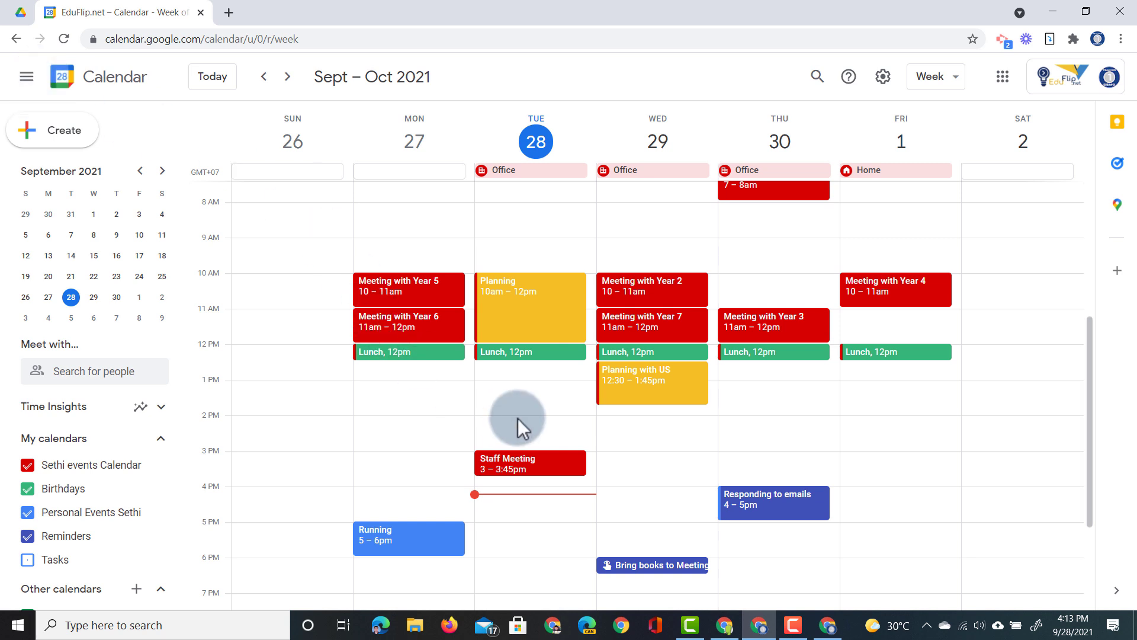
- Start an event titled "Important Event" on Wednesday 29 September, 3:00pm to 4:00pm, and open its full details
{"action": "left_click", "coordinate": [649, 455]}
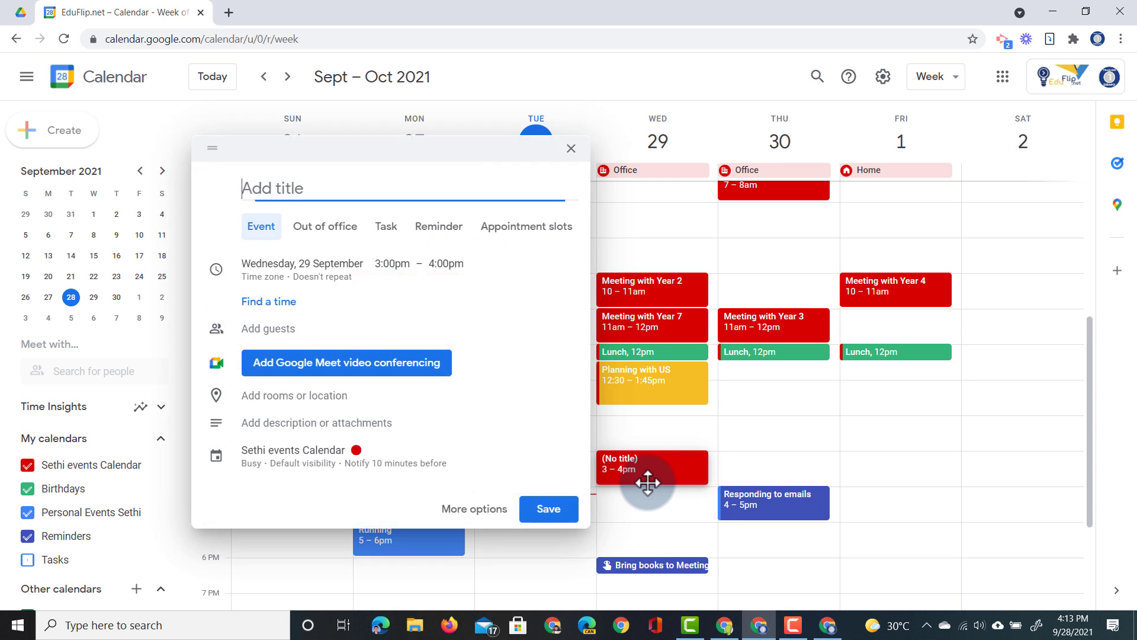
{"action": "type", "text": "Impo"}
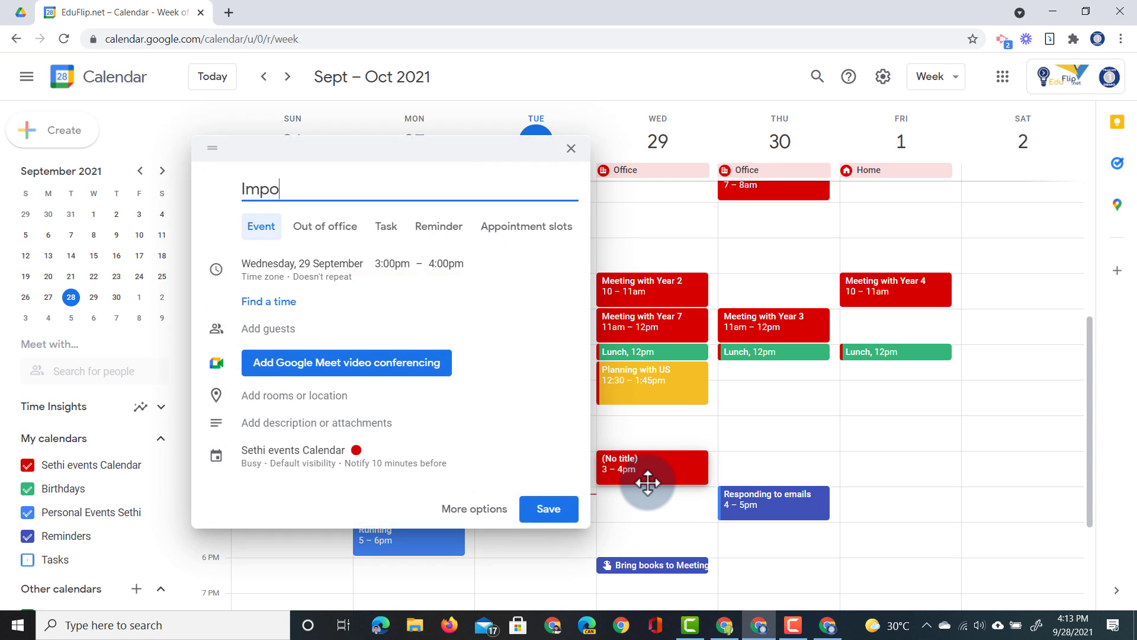
{"action": "type", "text": "rtant Event"}
{"action": "left_click", "coordinate": [485, 515]}
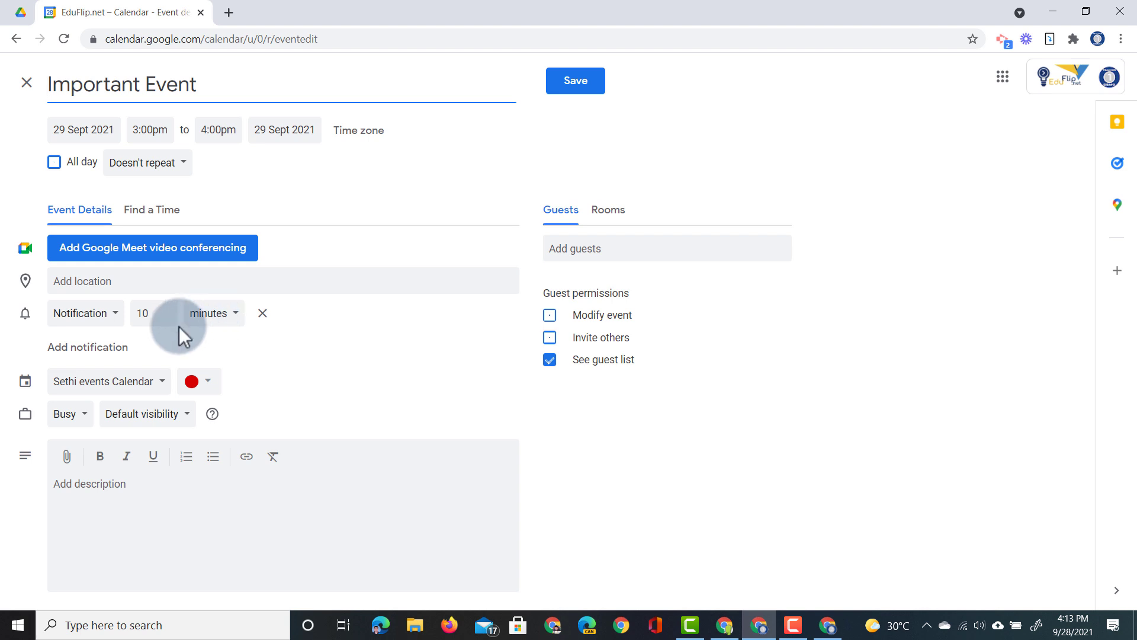
- Add an email notification 1 day before the event and save the event
{"action": "left_click", "coordinate": [88, 353]}
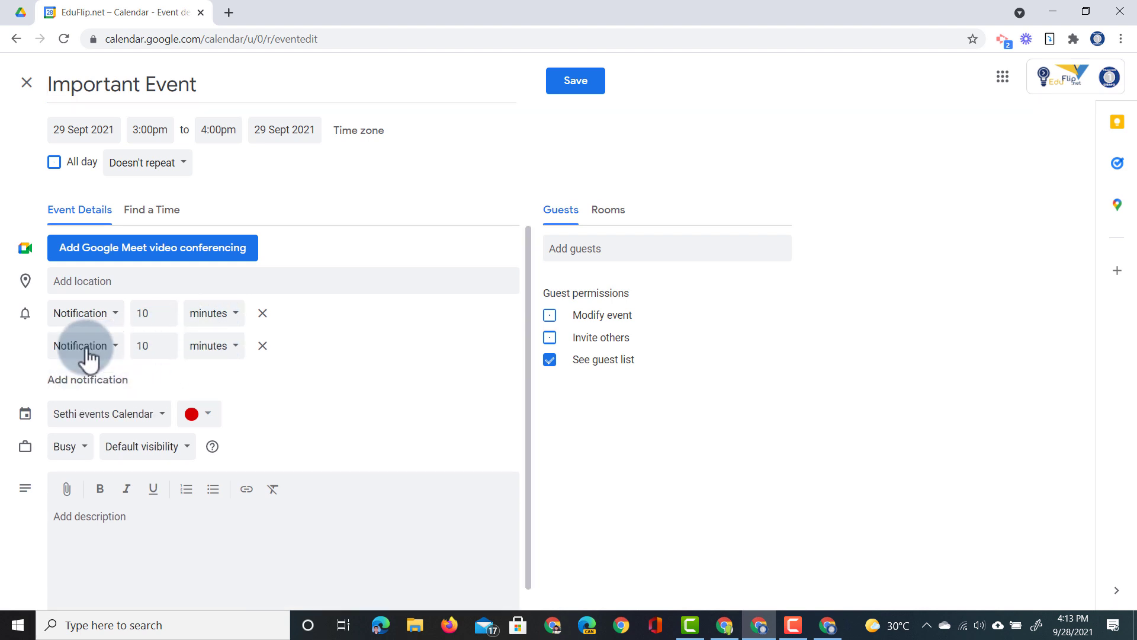
{"action": "left_click", "coordinate": [106, 354]}
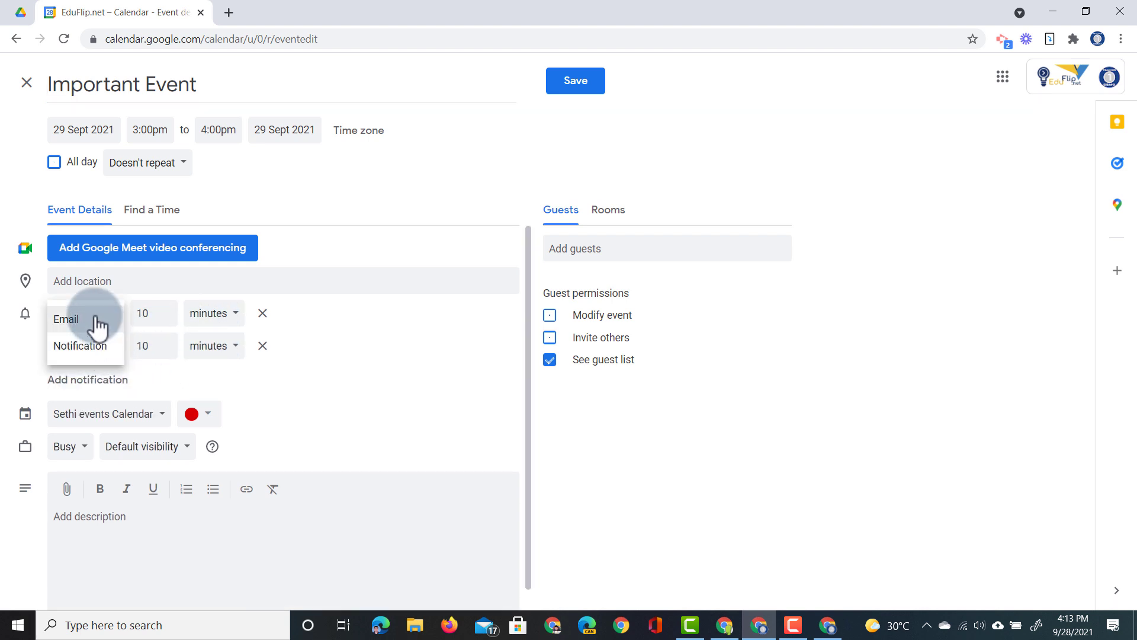
{"action": "left_click", "coordinate": [96, 323]}
{"action": "left_click", "coordinate": [128, 347]}
{"action": "key", "text": "BackSpace"}
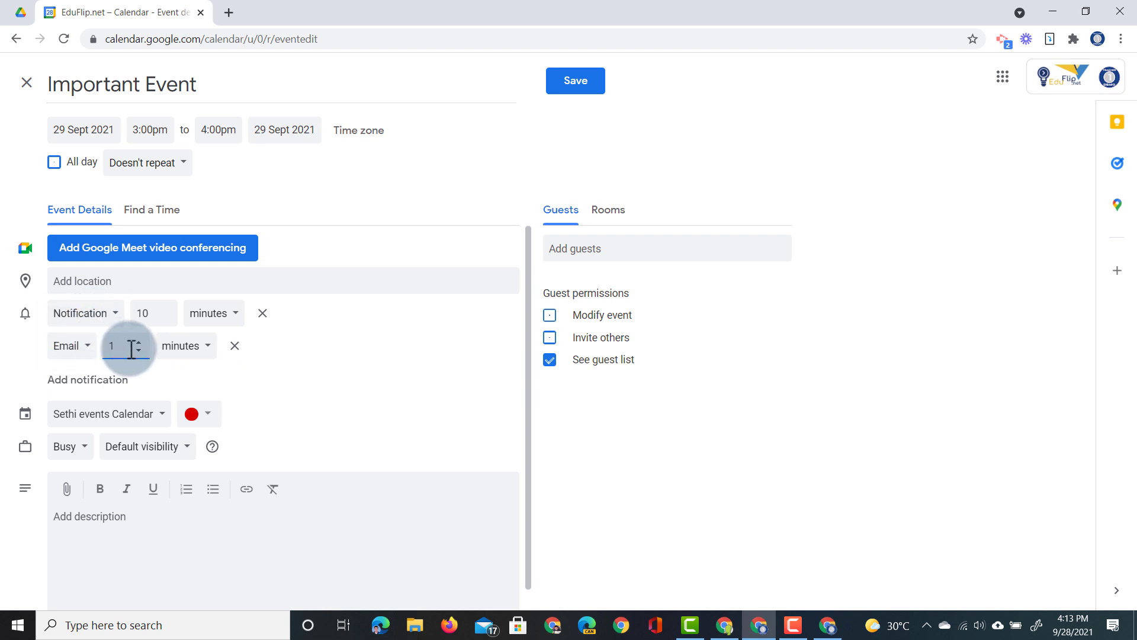
{"action": "left_click", "coordinate": [192, 351]}
{"action": "left_click", "coordinate": [177, 399]}
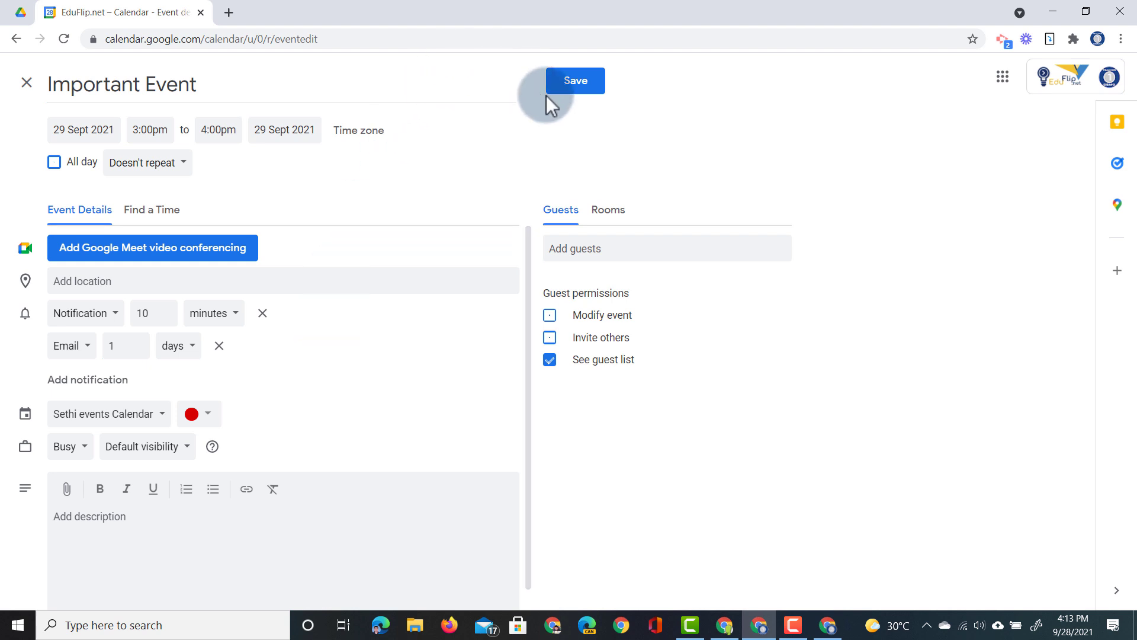
{"action": "left_click", "coordinate": [576, 81]}
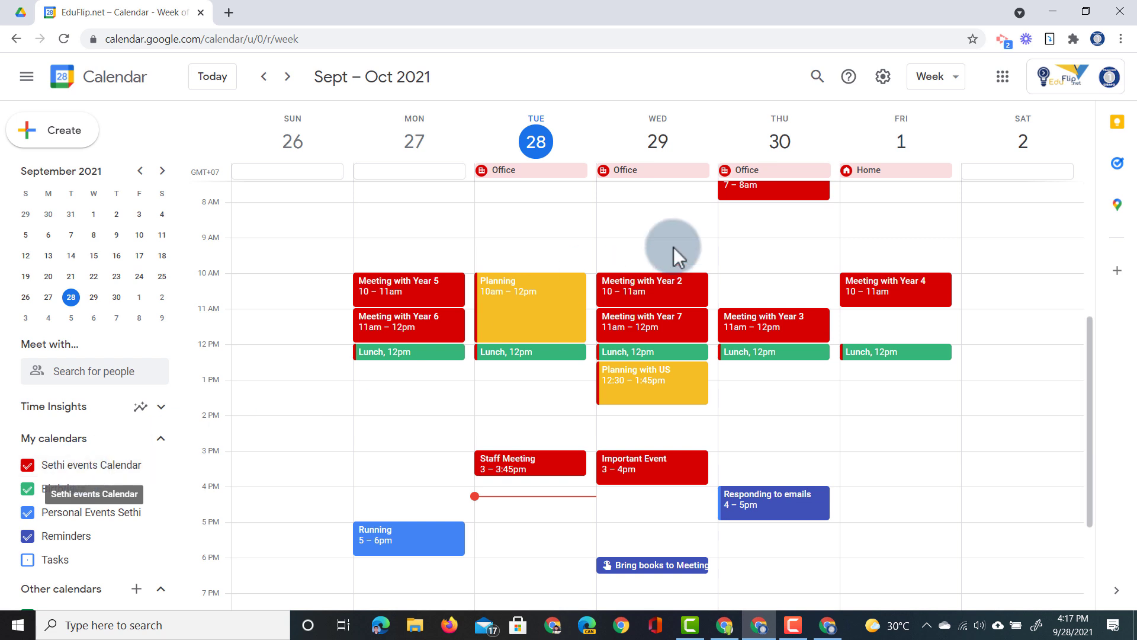
- Set the Daily agenda notification of the main red events calendar to Email in its calendar settings
{"action": "left_click", "coordinate": [883, 77]}
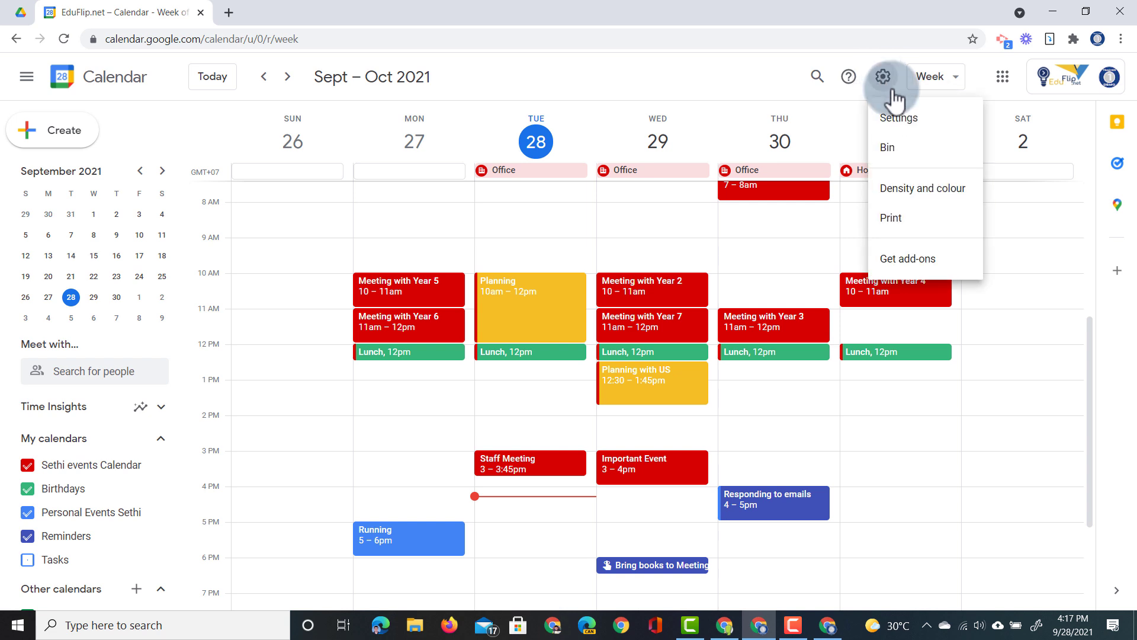
{"action": "left_click", "coordinate": [922, 122]}
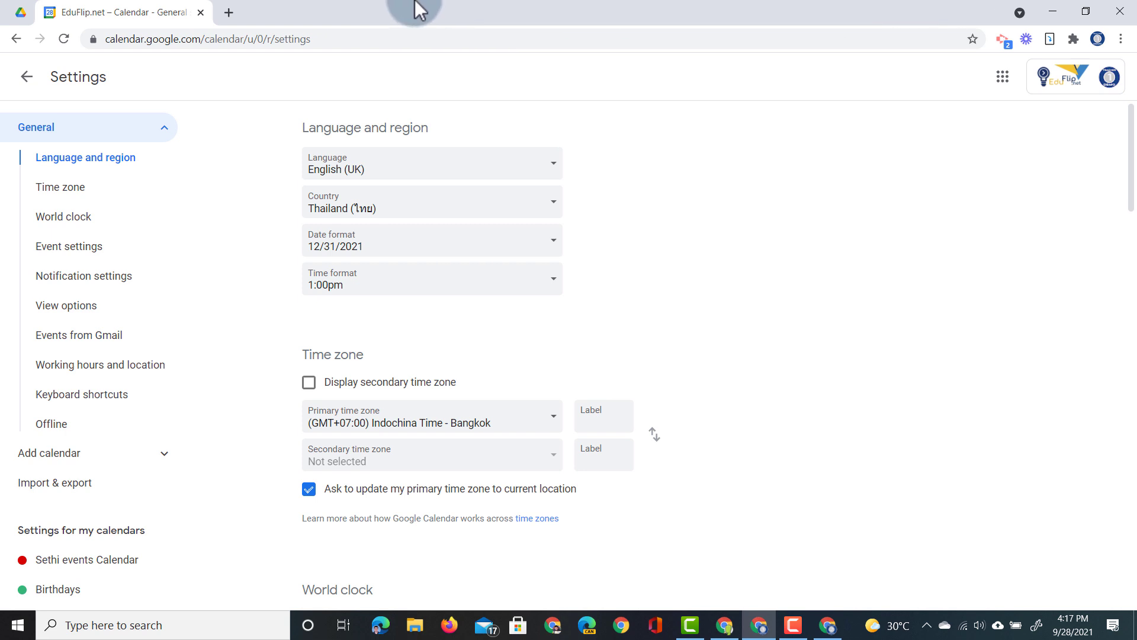
{"action": "left_click_drag", "start_coordinate": [45, 121], "coordinate": [140, 134]}
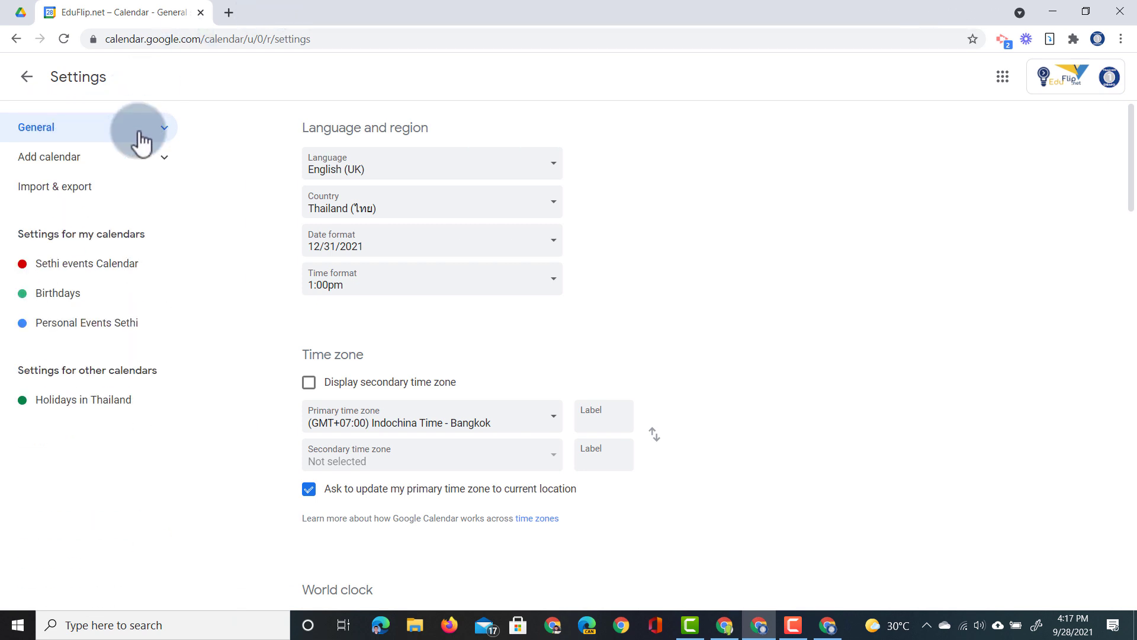
{"action": "left_click", "coordinate": [102, 272]}
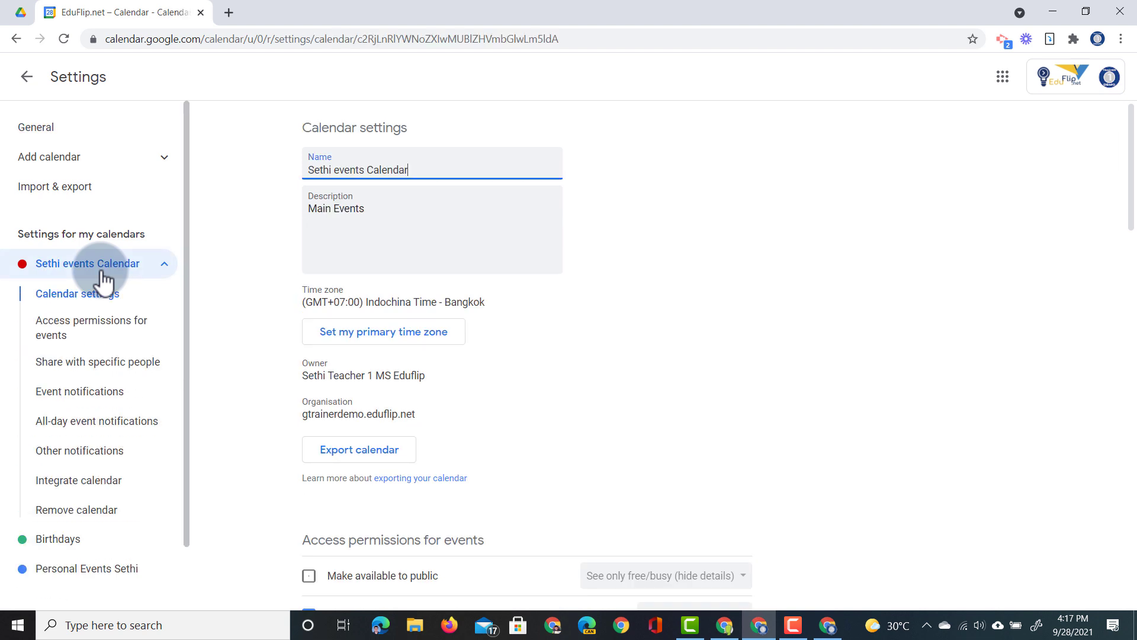
{"action": "scroll", "coordinate": [541, 346], "scroll_direction": "down", "scroll_amount": 10}
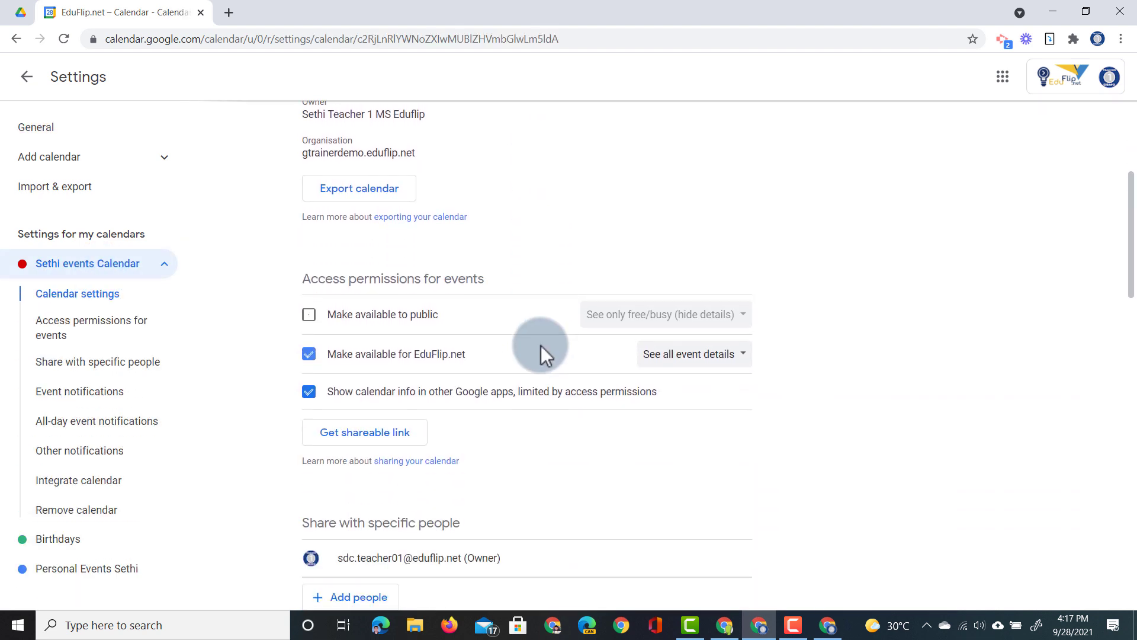
{"action": "scroll", "coordinate": [542, 346], "scroll_direction": "down", "scroll_amount": 6}
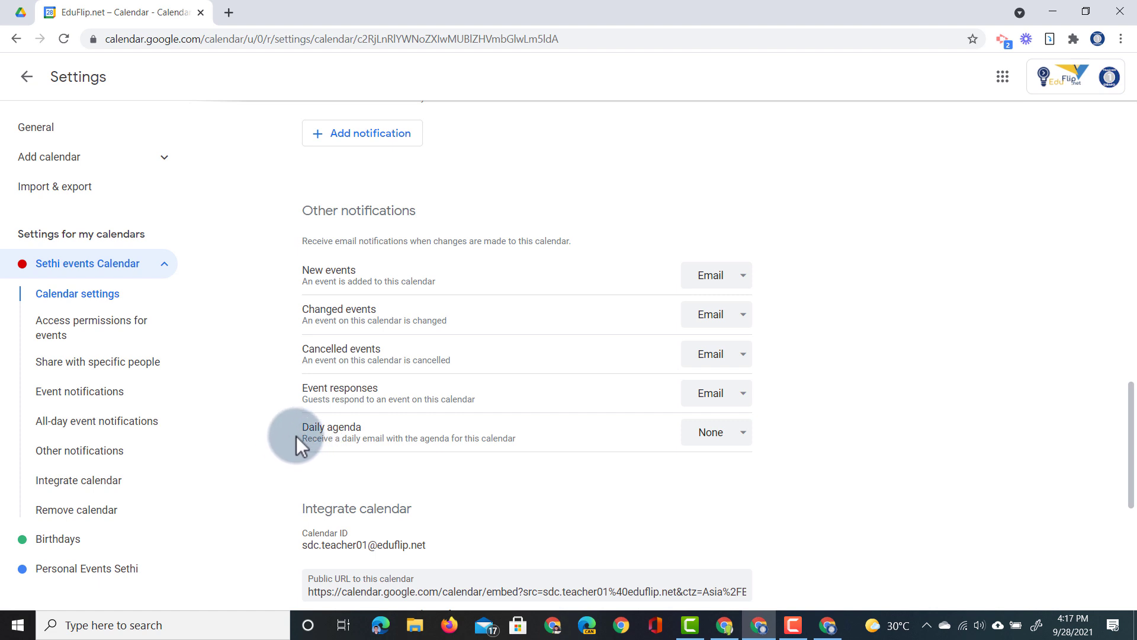
{"action": "left_click", "coordinate": [734, 441]}
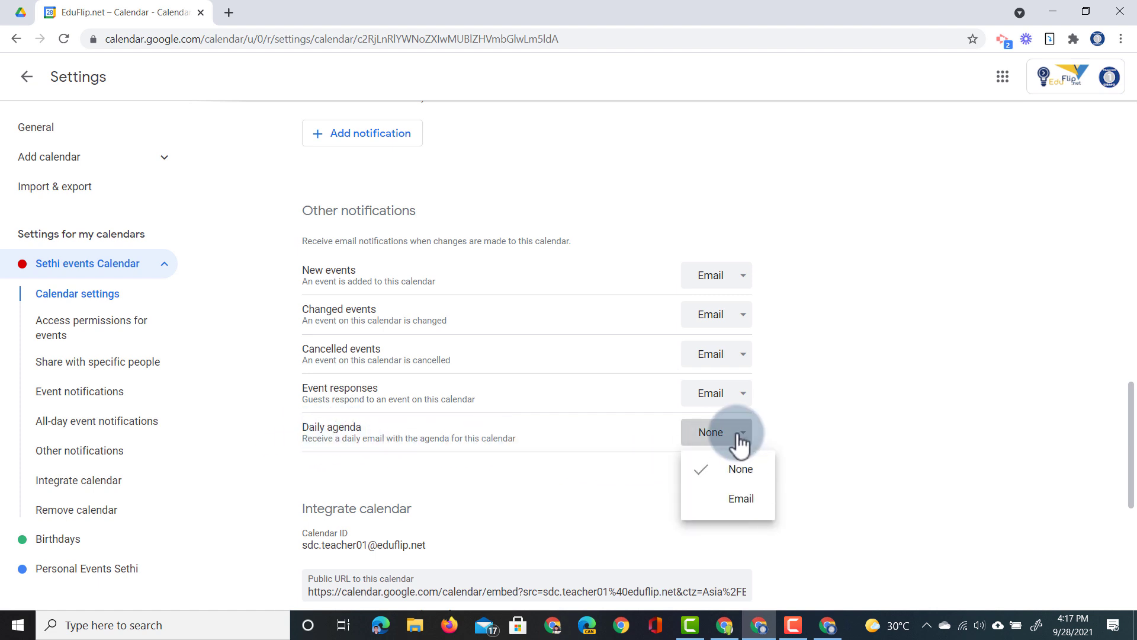
{"action": "left_click", "coordinate": [744, 504]}
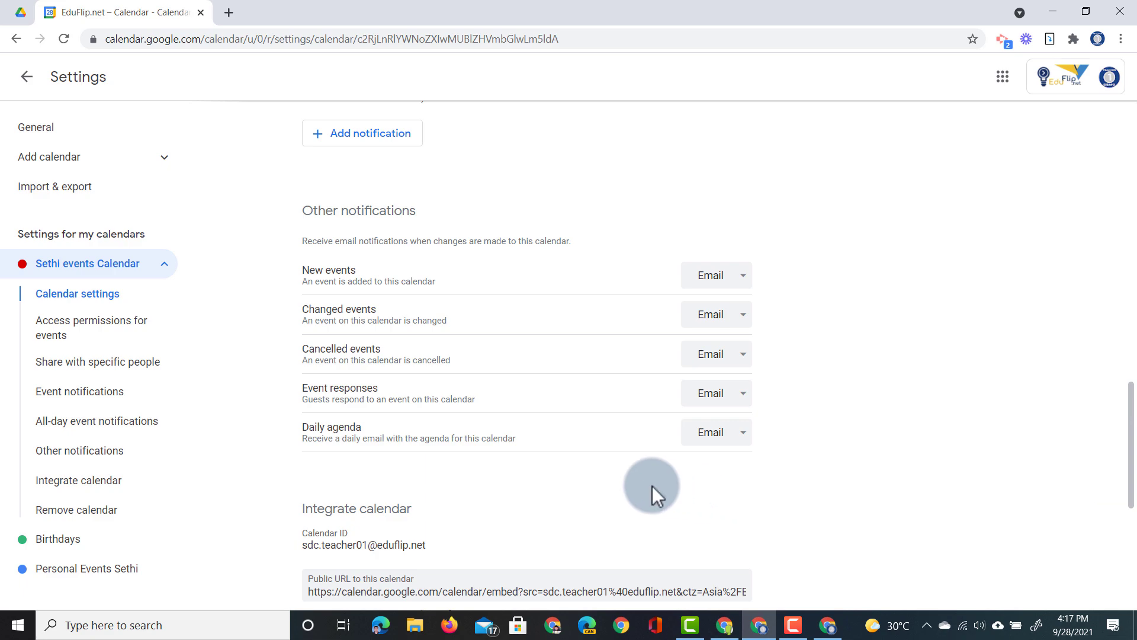
- Enable the secondary time zone in the general settings, labelling the primary zone "Home" and the secondary zone "NY"
{"action": "left_click", "coordinate": [27, 77]}
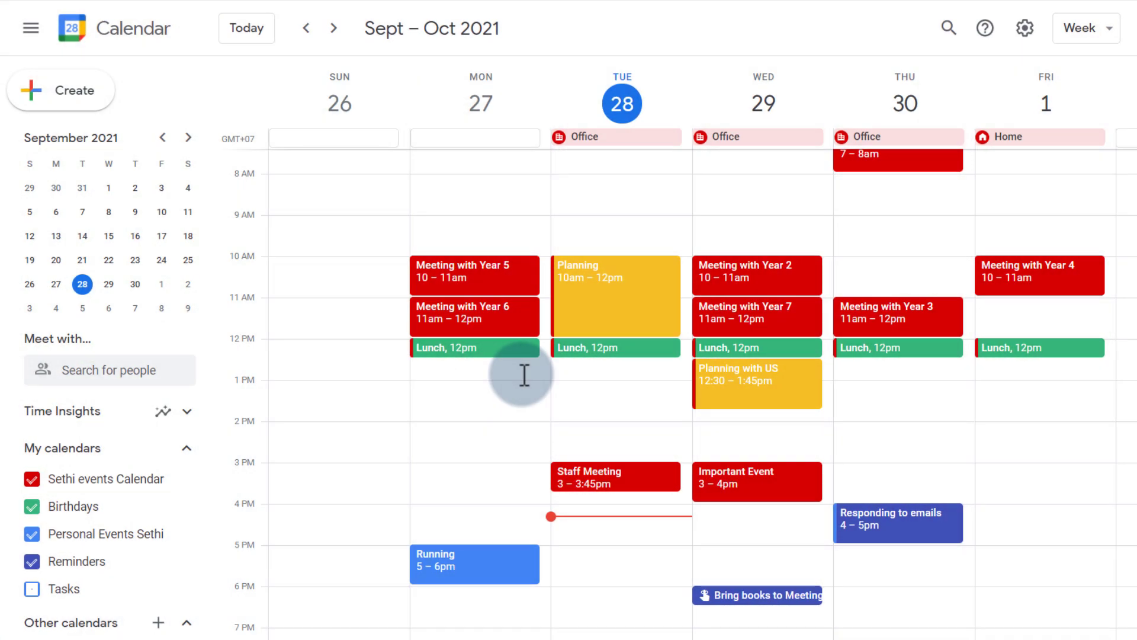
{"action": "left_click", "coordinate": [1024, 30]}
{"action": "left_click", "coordinate": [1046, 83]}
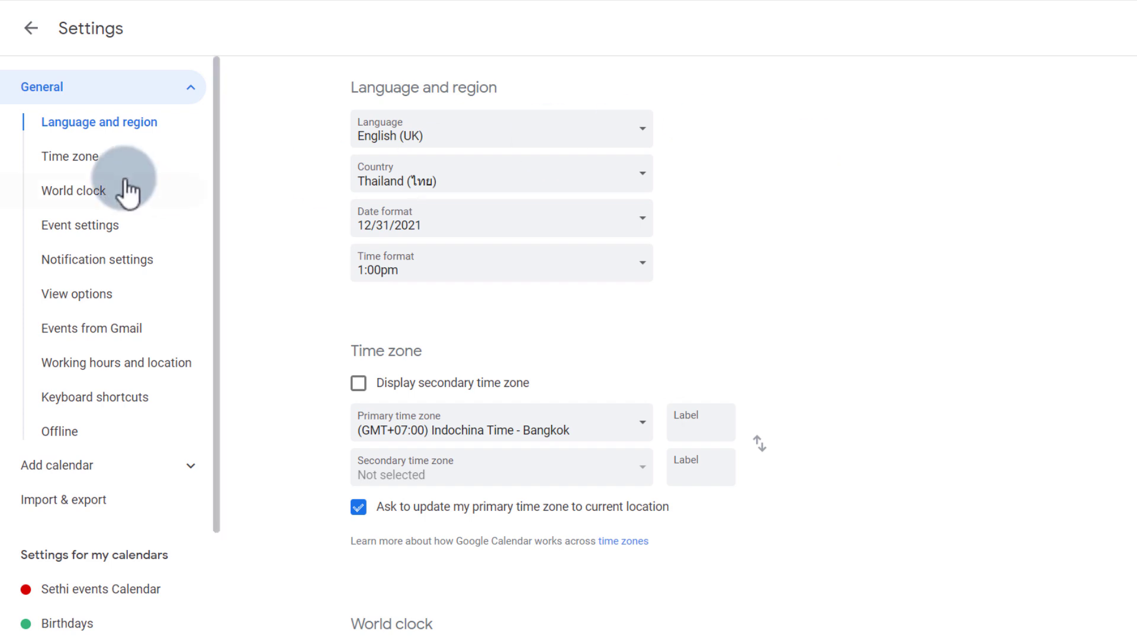
{"action": "left_click", "coordinate": [90, 160]}
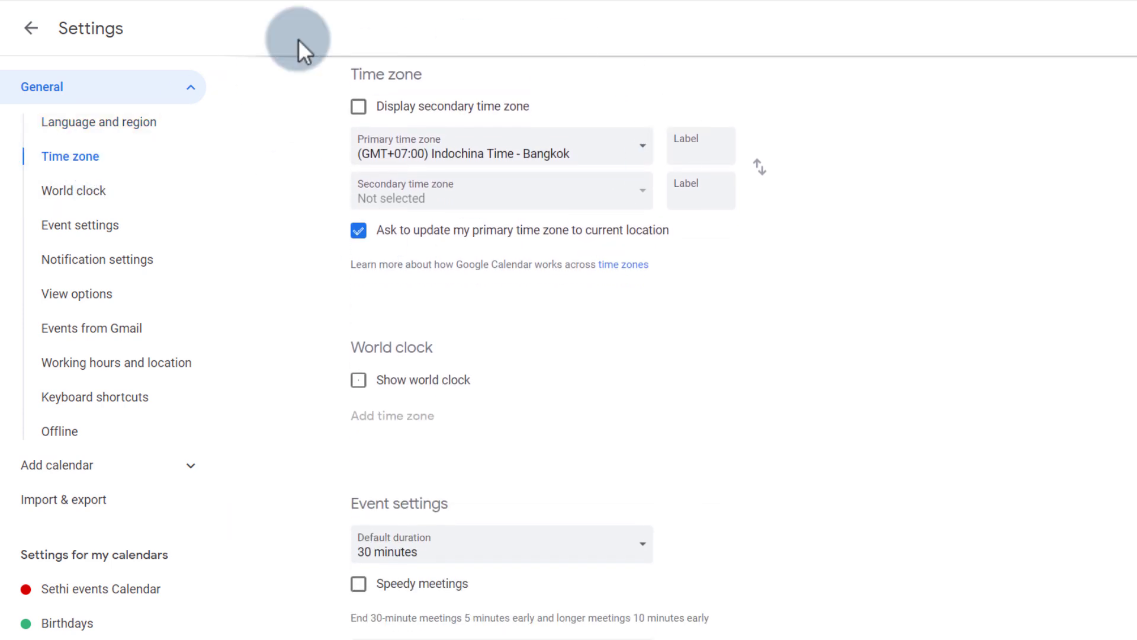
{"action": "left_click", "coordinate": [360, 108]}
{"action": "left_click", "coordinate": [710, 149]}
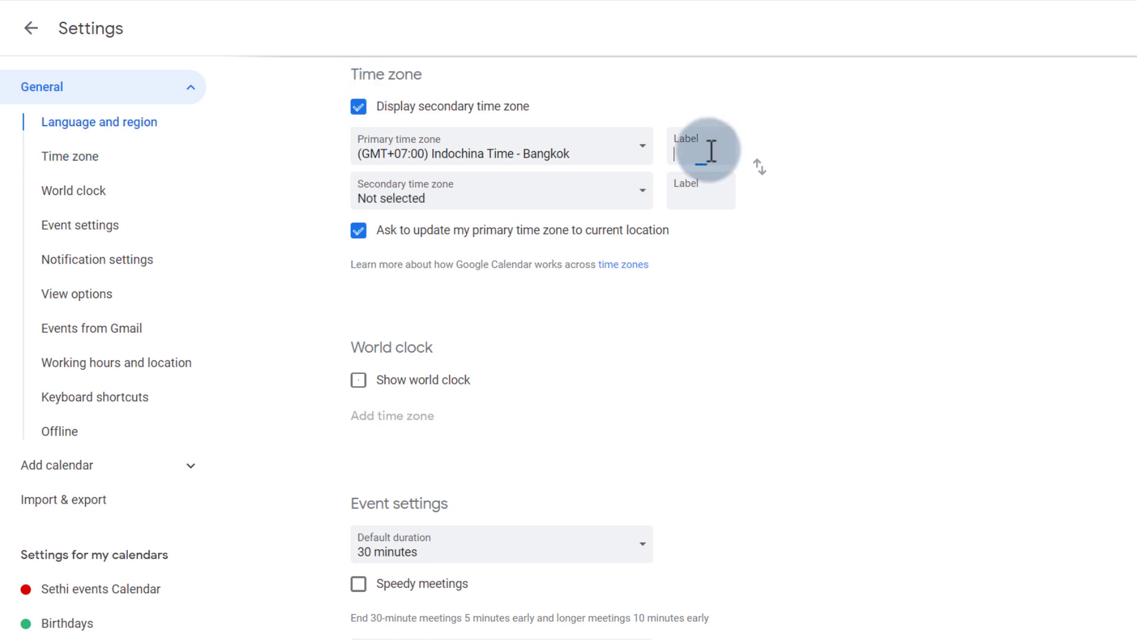
{"action": "type", "text": "Home"}
{"action": "left_click", "coordinate": [699, 202]}
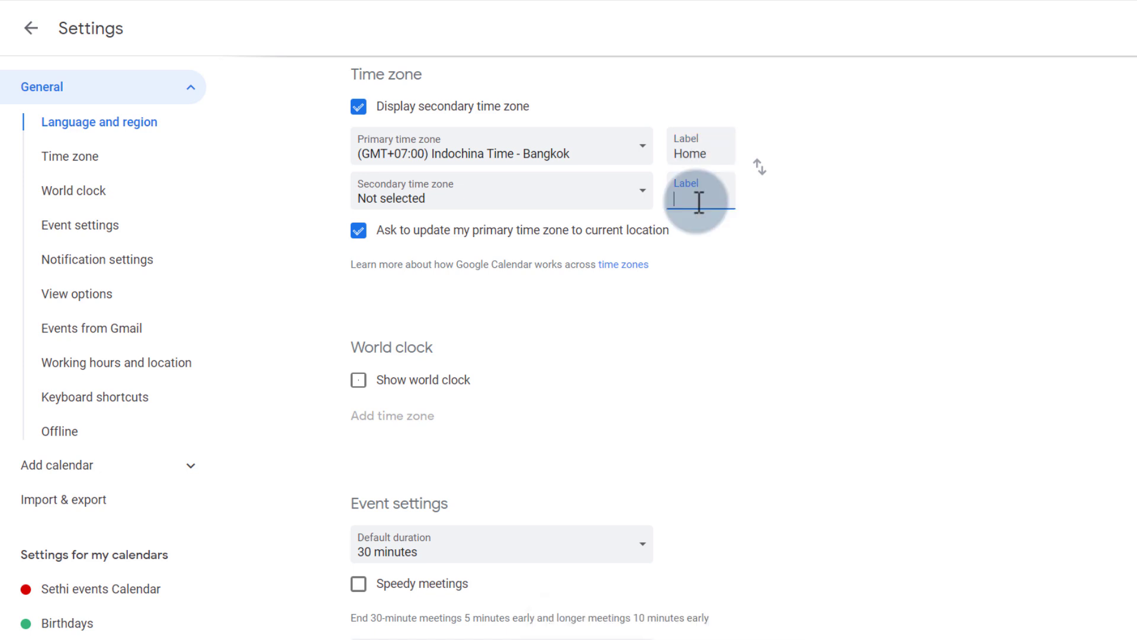
{"action": "type", "text": "NY"}
- Set the secondary time zone to (GMT-04:00) Eastern Time - New York and return to the week view
{"action": "left_click", "coordinate": [530, 204]}
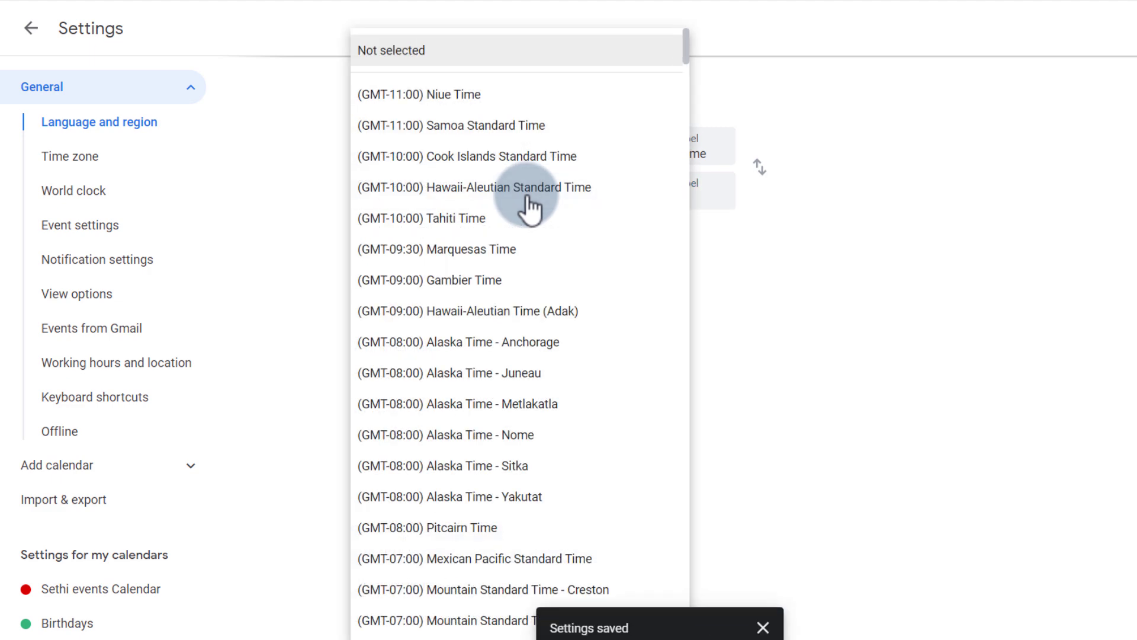
{"action": "scroll", "coordinate": [525, 389], "scroll_direction": "down", "scroll_amount": 10}
{"action": "scroll", "coordinate": [526, 391], "scroll_direction": "down", "scroll_amount": 10}
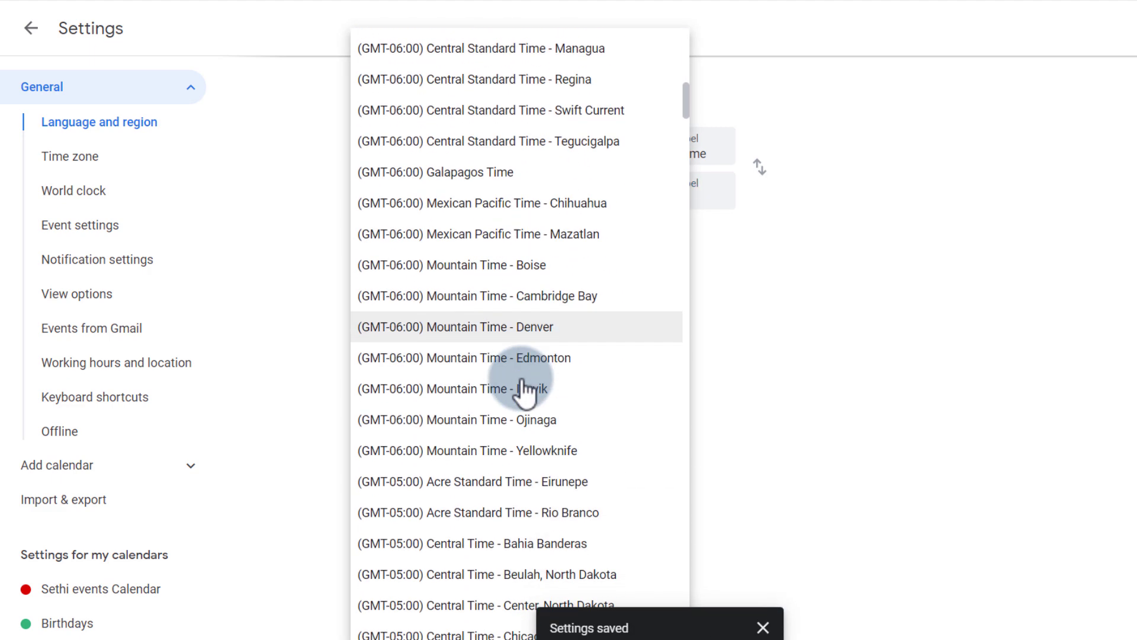
{"action": "scroll", "coordinate": [525, 391], "scroll_direction": "down", "scroll_amount": 10}
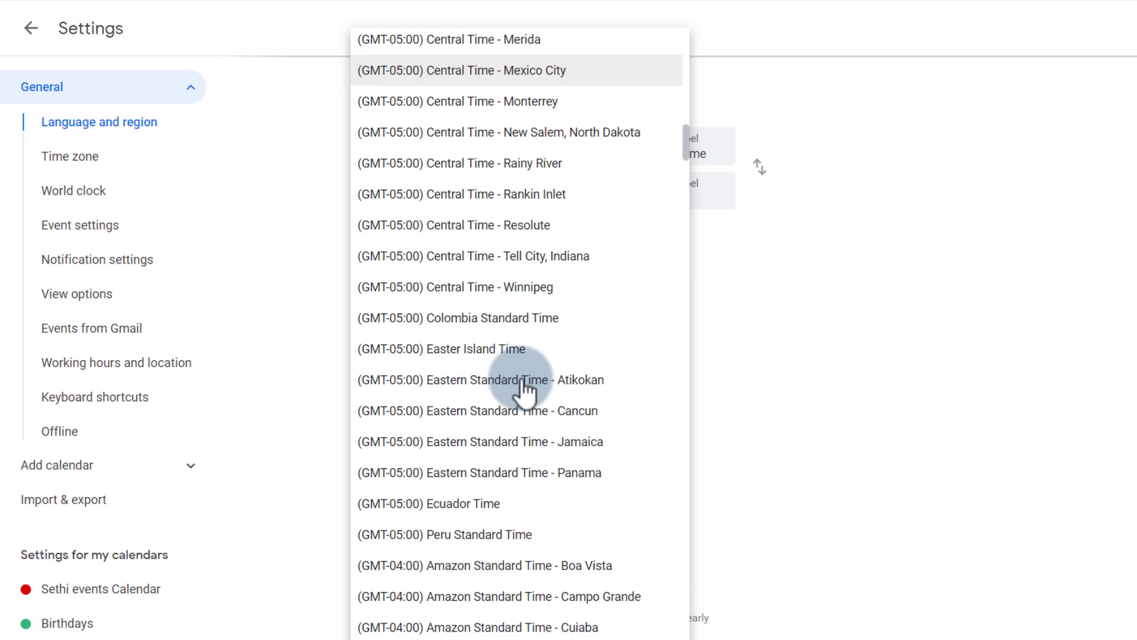
{"action": "left_click", "coordinate": [548, 346]}
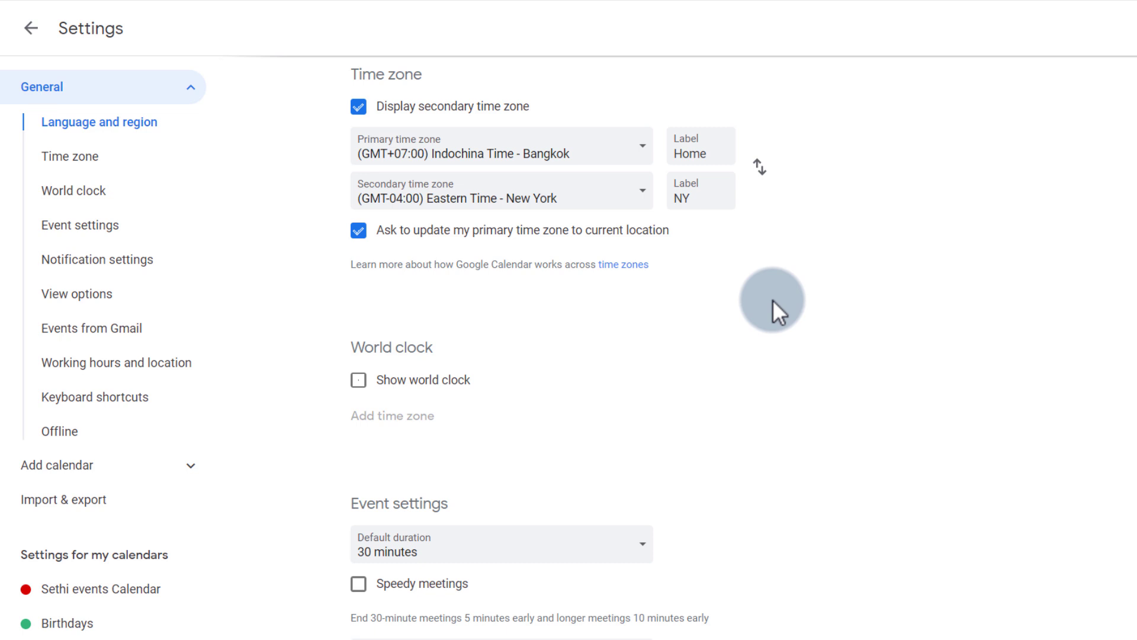
{"action": "left_click", "coordinate": [33, 32]}
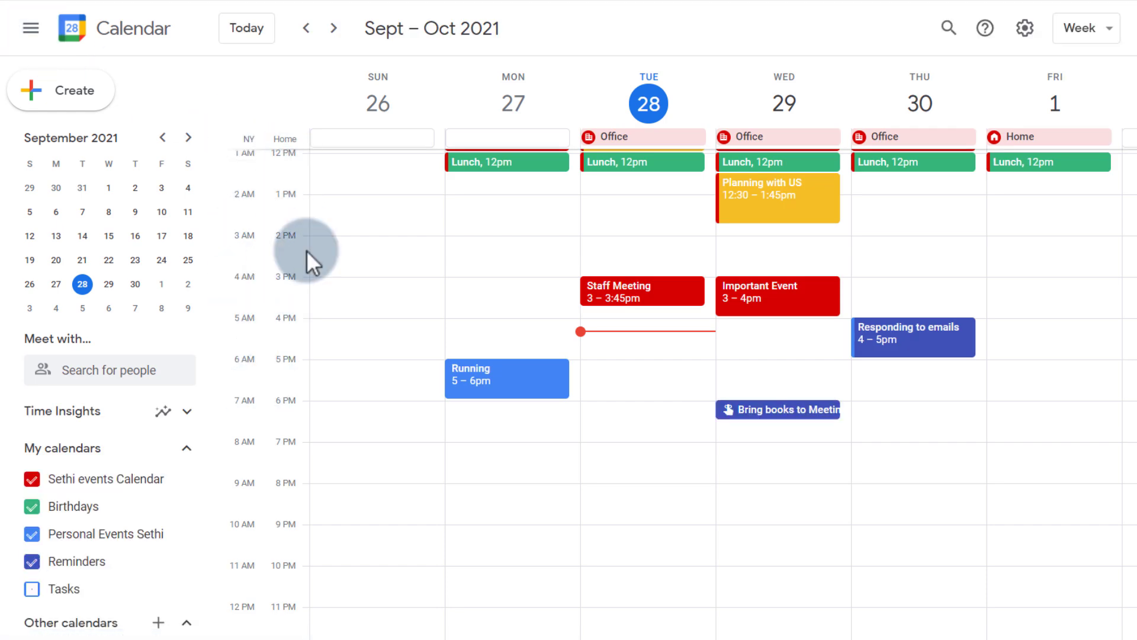
- Start an event titled "Virtual Meet" on Friday 1 October, 2:00pm to 3:00pm
{"action": "scroll", "coordinate": [297, 285], "scroll_direction": "up", "scroll_amount": 2}
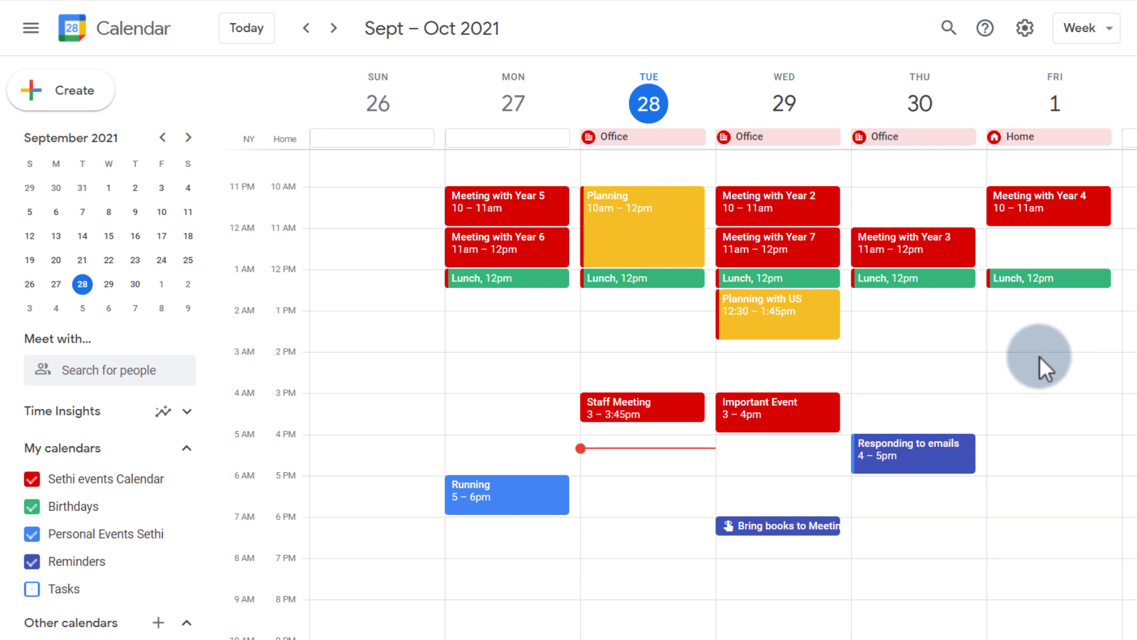
{"action": "left_click_drag", "start_coordinate": [1038, 353], "coordinate": [1041, 386]}
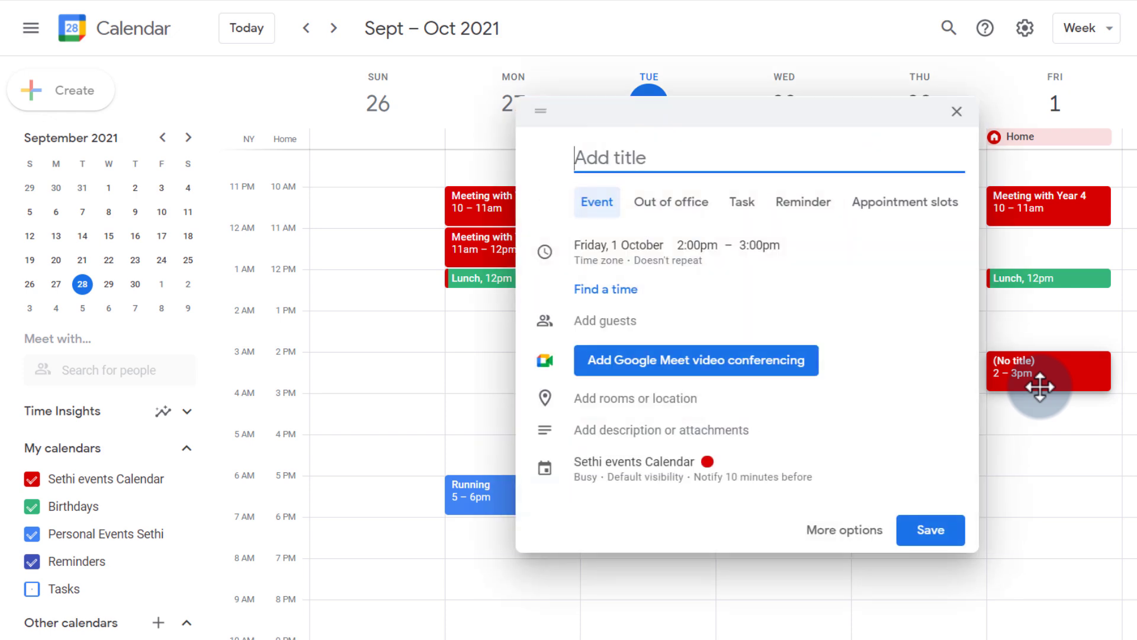
{"action": "type", "text": "Virtual Meet"}
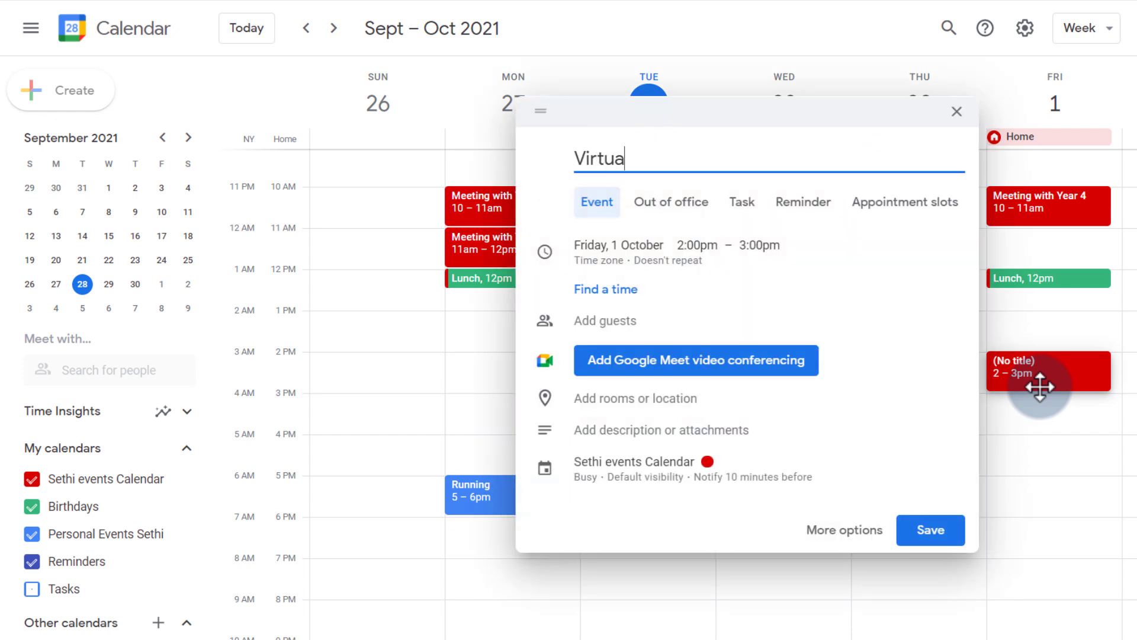
{"action": "left_click", "coordinate": [630, 160]}
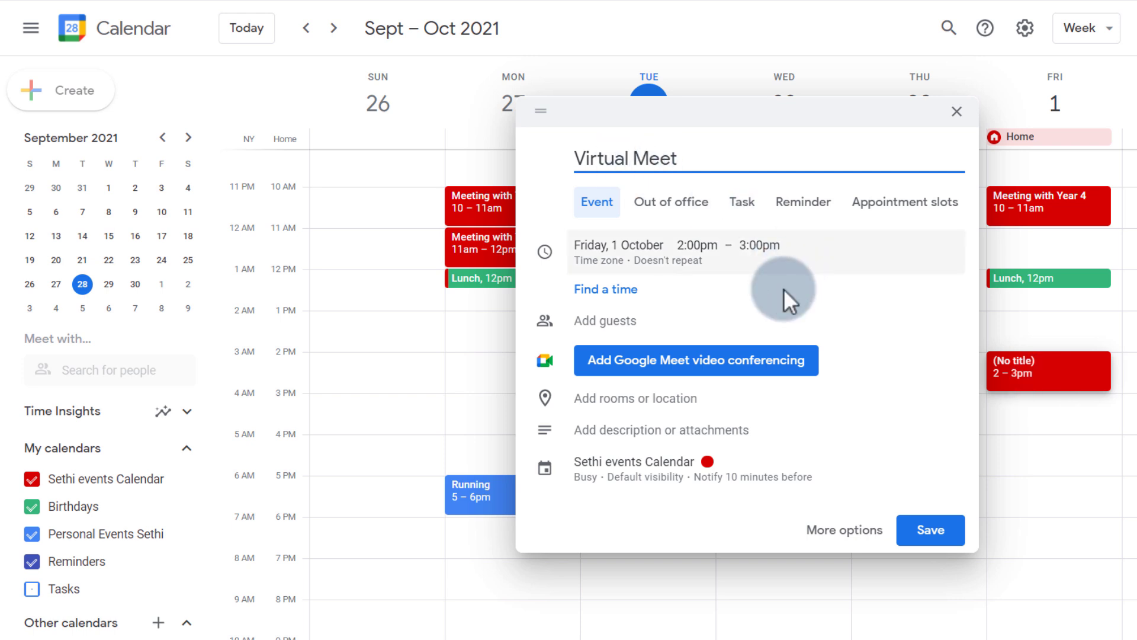
- Invite the second teacher and the two student accounts as guests to the Virtual Meet event
{"action": "left_click", "coordinate": [656, 321]}
{"action": "type", "text": "sdc"}
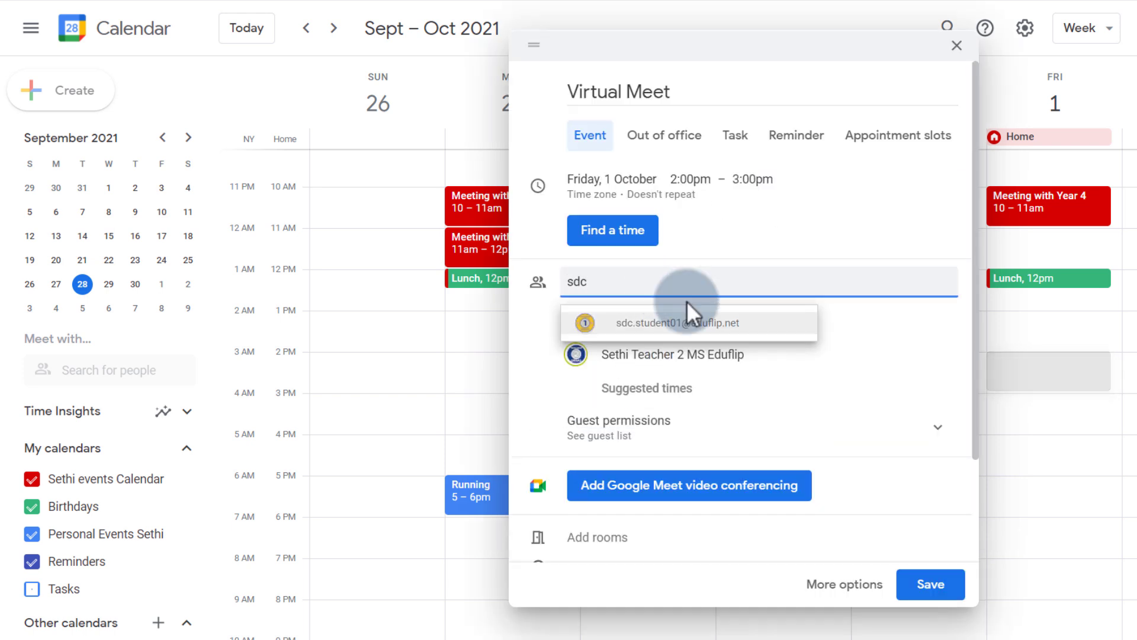
{"action": "left_click", "coordinate": [709, 323]}
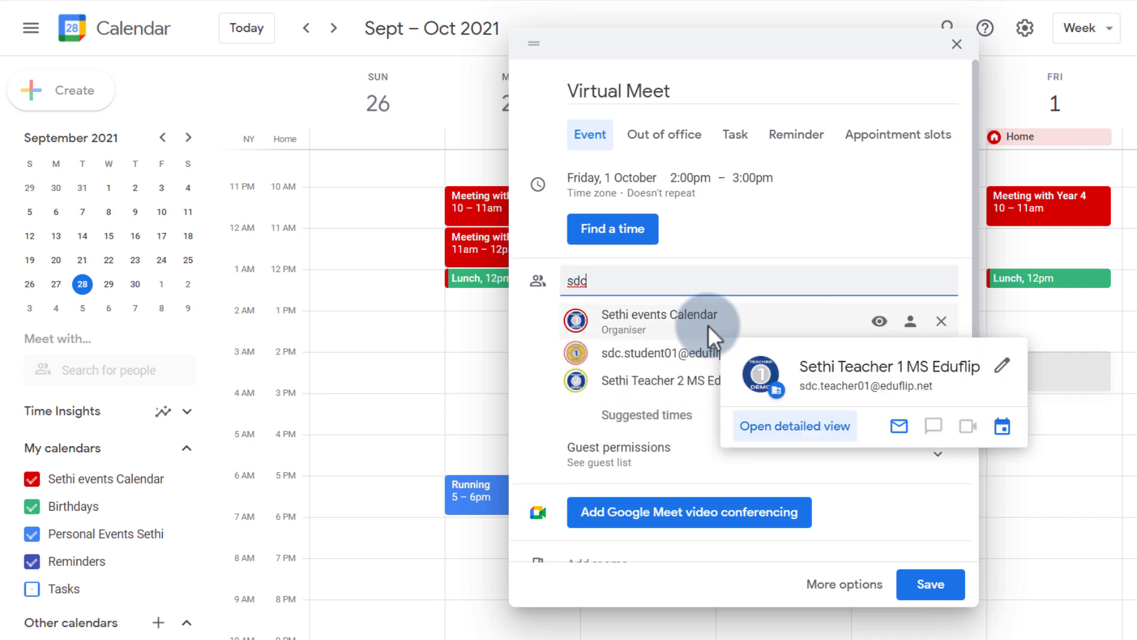
{"action": "type", "text": ".st"}
{"action": "left_click", "coordinate": [702, 327]}
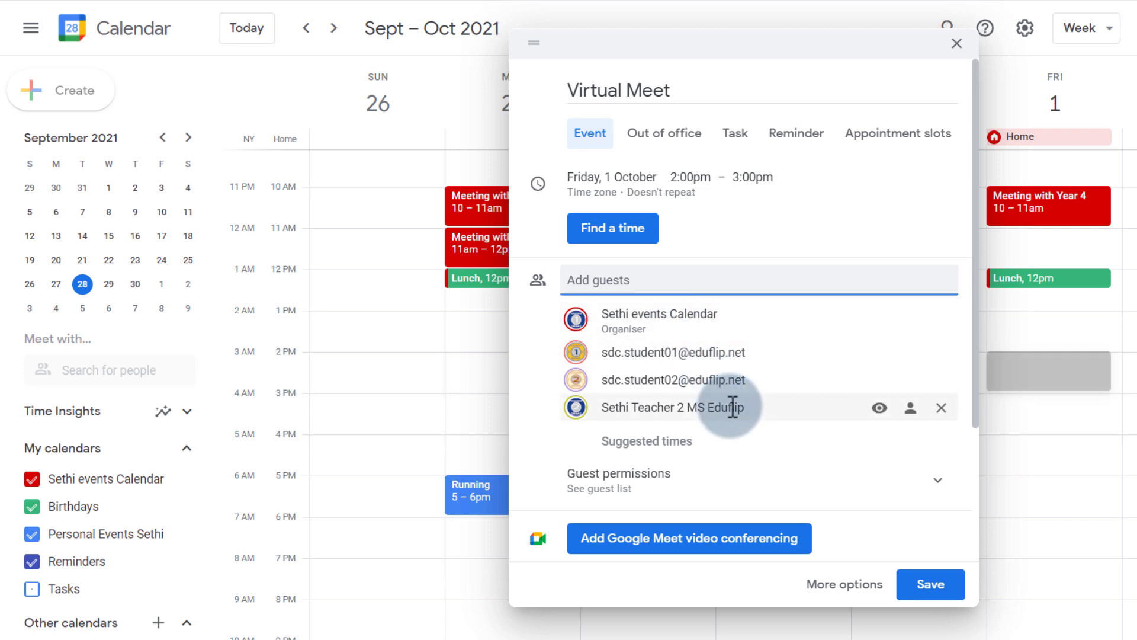
{"action": "mouse_move", "coordinate": [733, 407]}
- Add Google Meet video conferencing to the Virtual Meet event and open its video call options
{"action": "scroll", "coordinate": [732, 407], "scroll_direction": "down", "scroll_amount": 3}
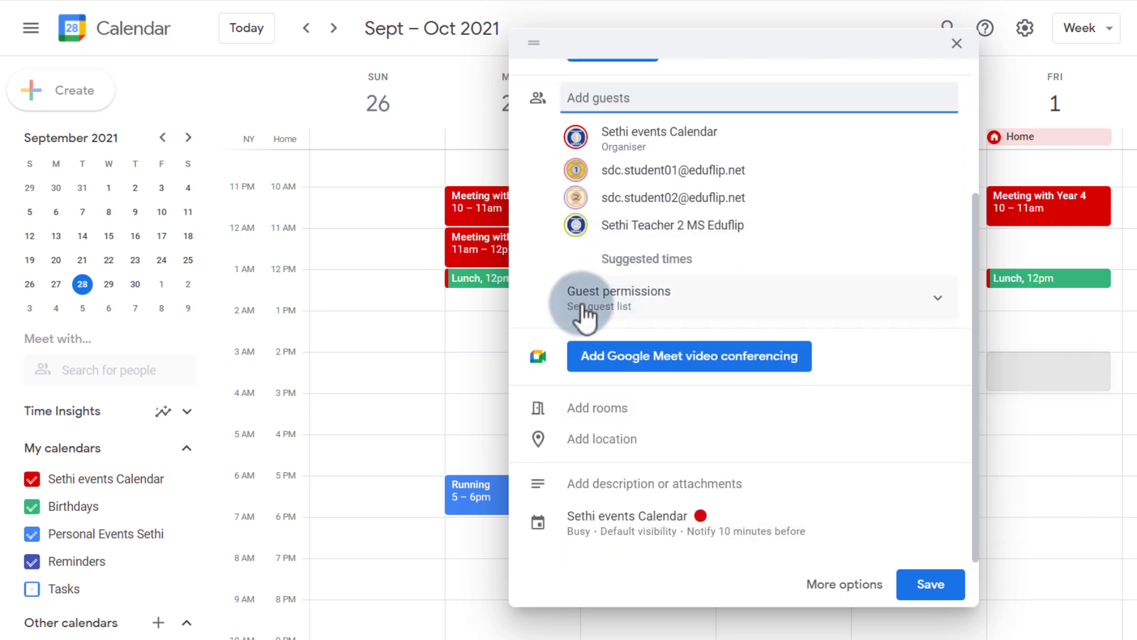
{"action": "left_click", "coordinate": [748, 370]}
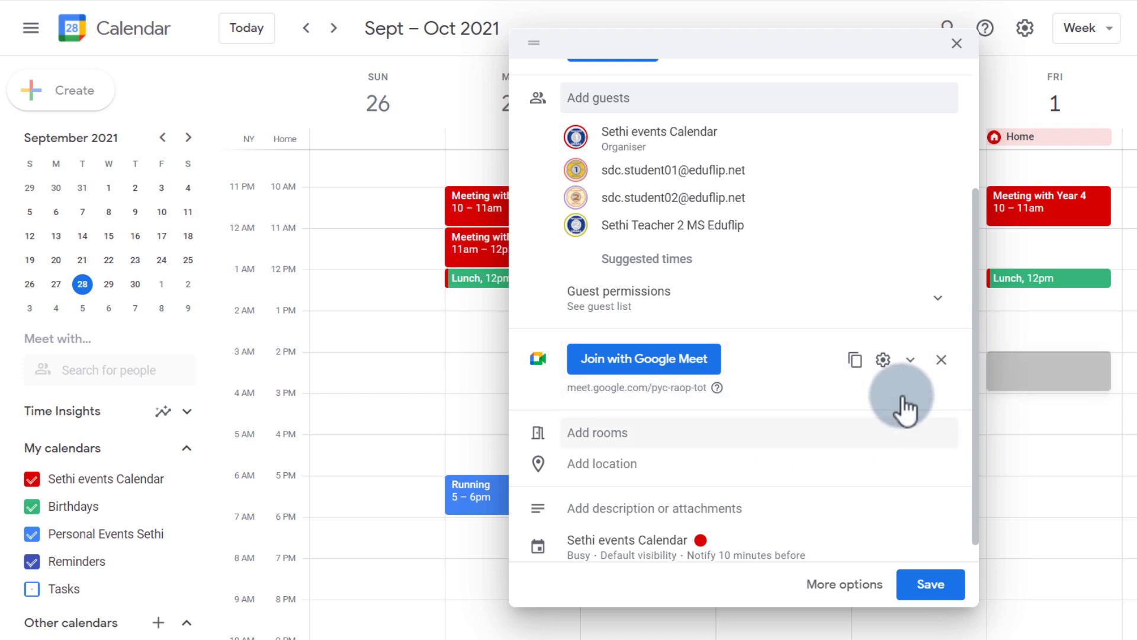
{"action": "left_click", "coordinate": [884, 360]}
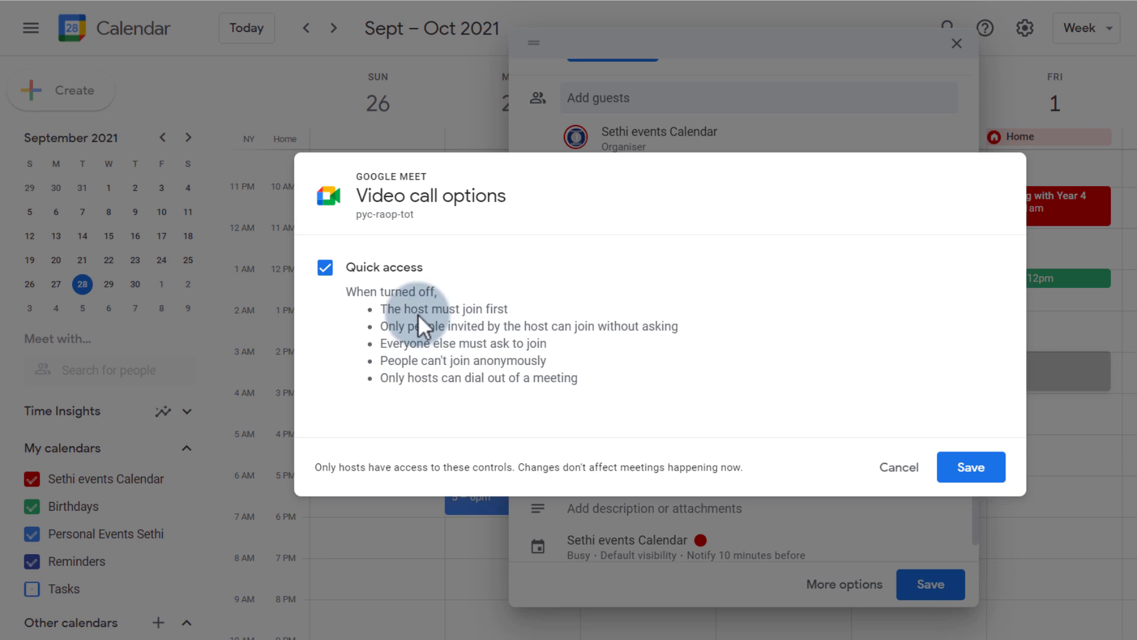
{"action": "left_click", "coordinate": [342, 274]}
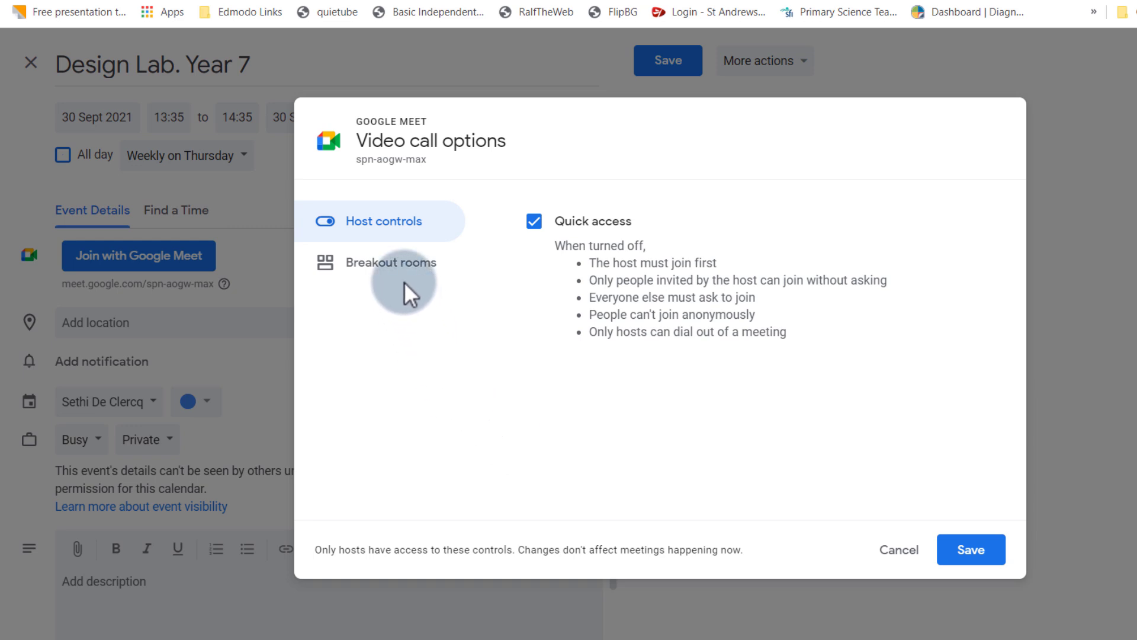
- Examine the breakout room setup in the video call options of the "Design Lab. Year 7" event
{"action": "left_click", "coordinate": [382, 268]}
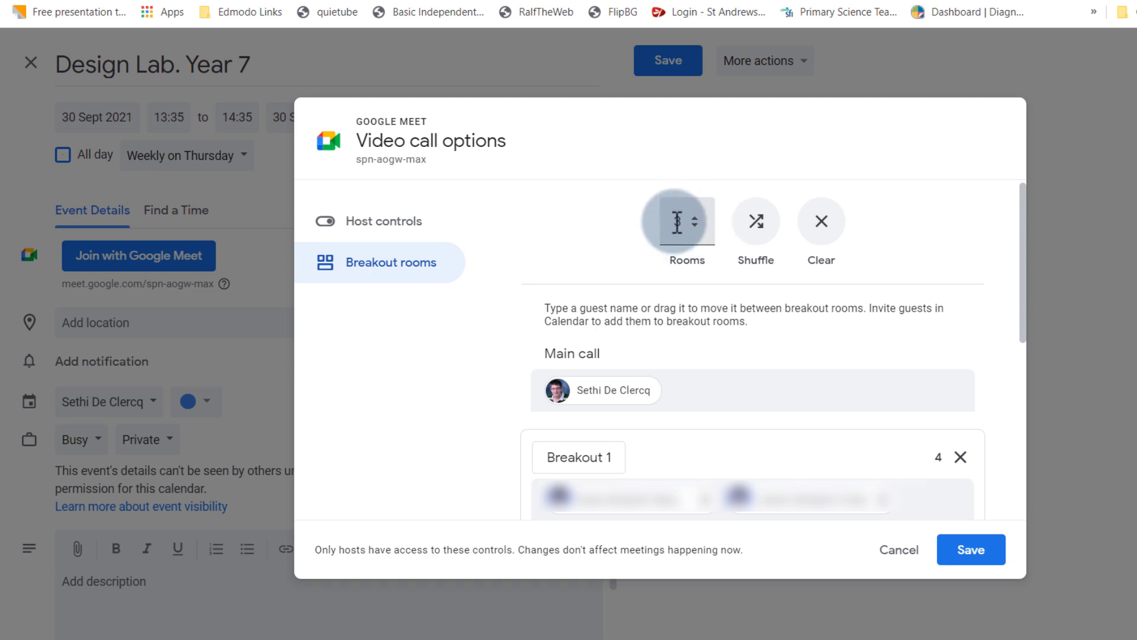
{"action": "scroll", "coordinate": [747, 362], "scroll_direction": "down", "scroll_amount": 3}
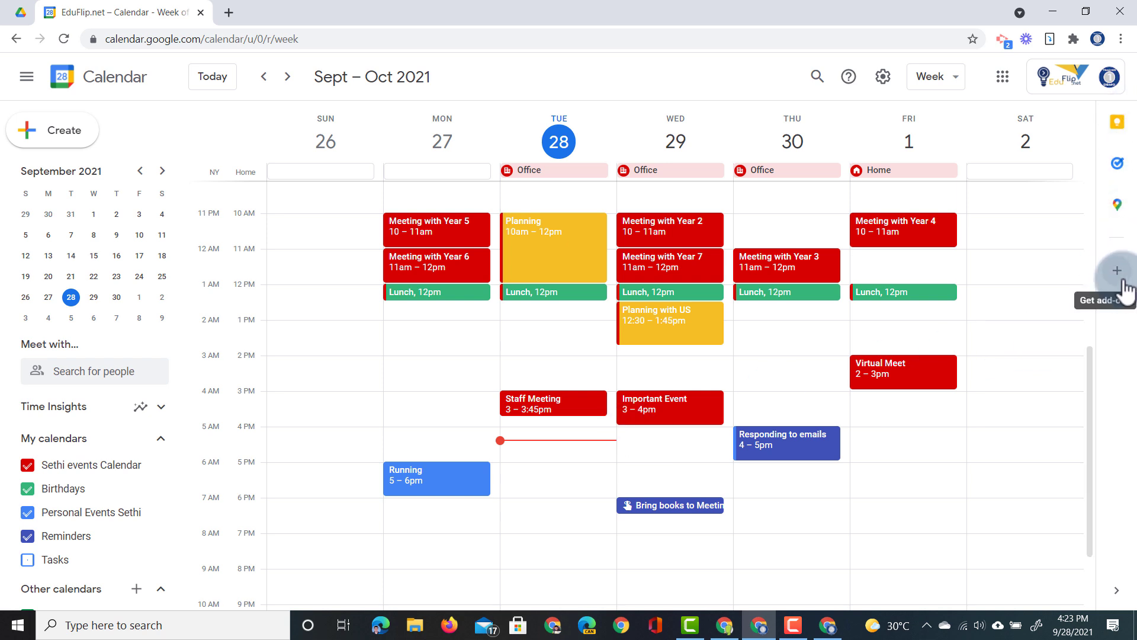
- Install the Zoom for GSuite add-on from the Google Workspace Marketplace and open it beside the calendar
{"action": "left_click", "coordinate": [1117, 271]}
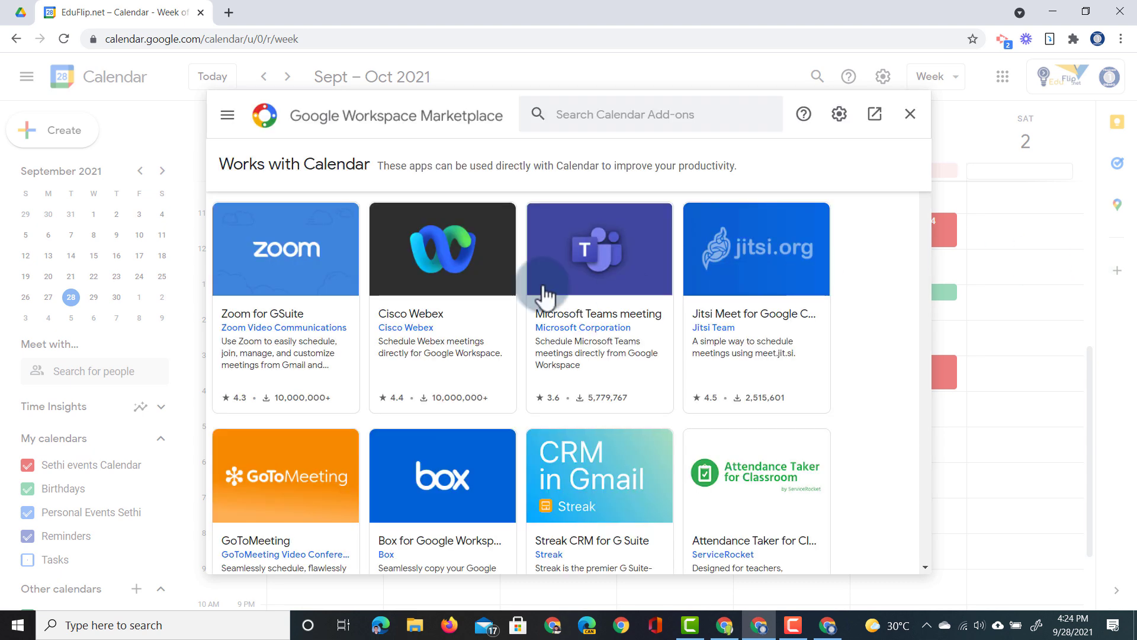
{"action": "left_click", "coordinate": [302, 274]}
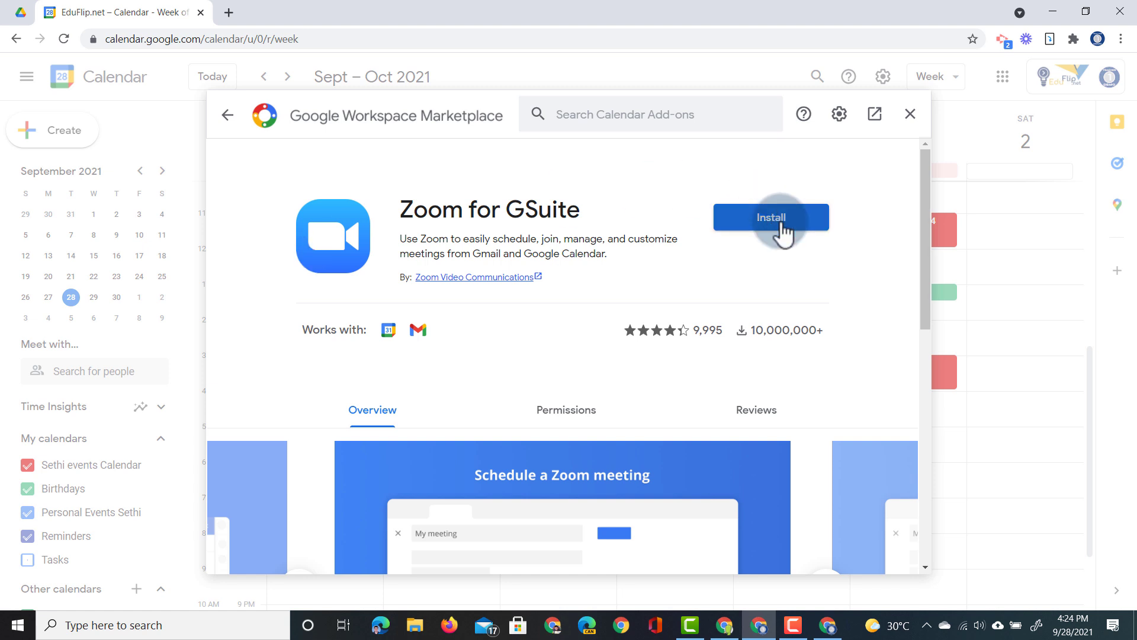
{"action": "left_click", "coordinate": [781, 224]}
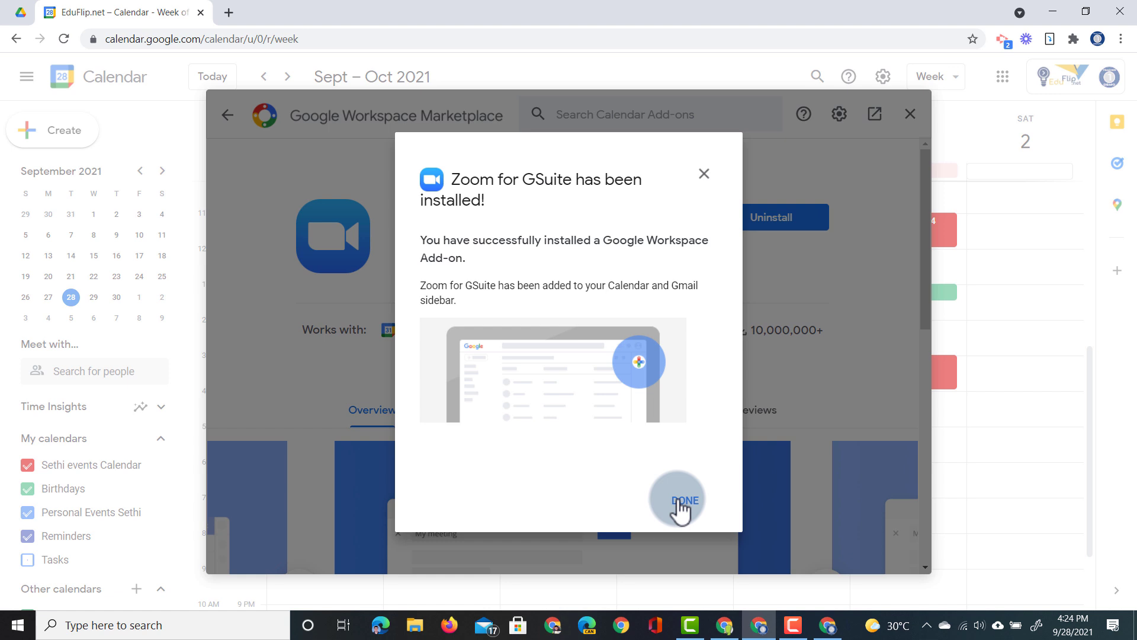
{"action": "left_click", "coordinate": [682, 503]}
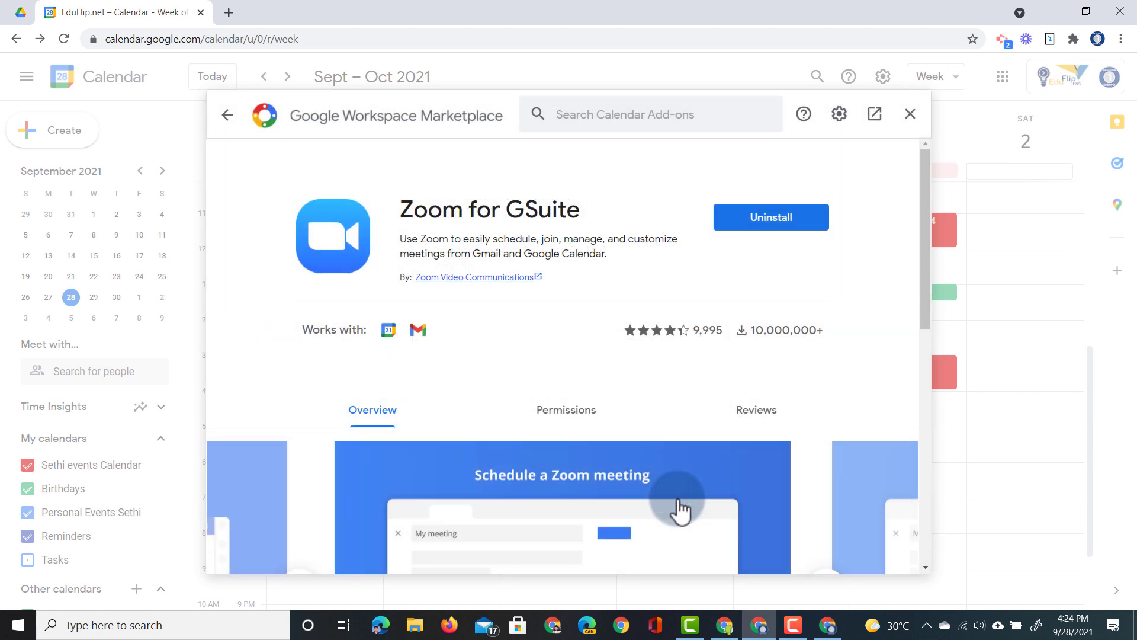
{"action": "left_click", "coordinate": [1000, 396]}
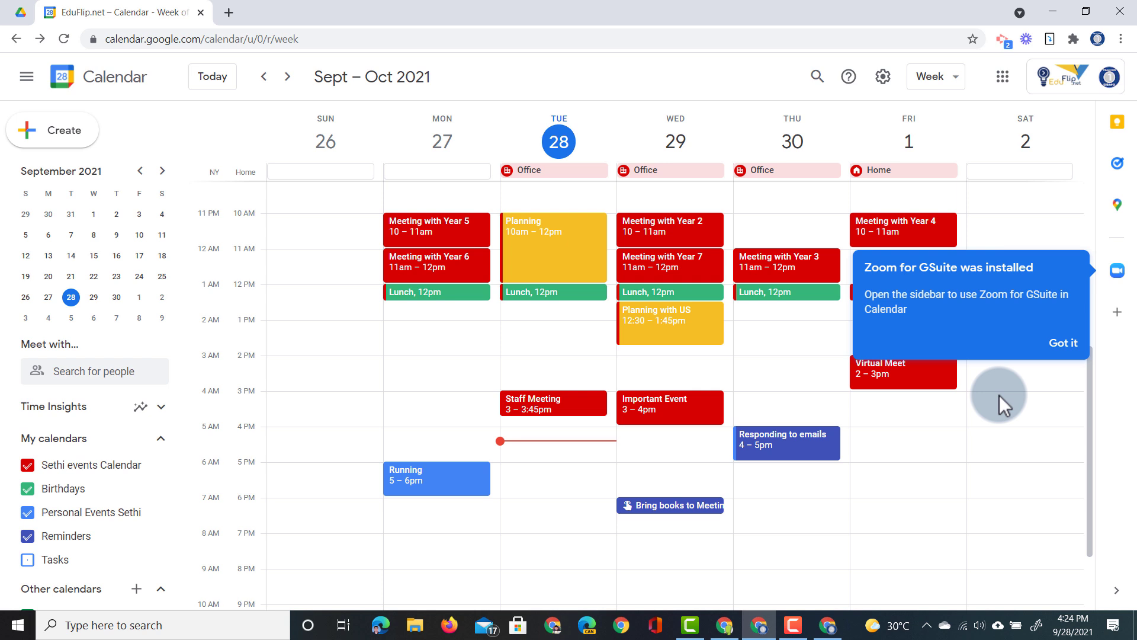
{"action": "left_click", "coordinate": [1072, 340]}
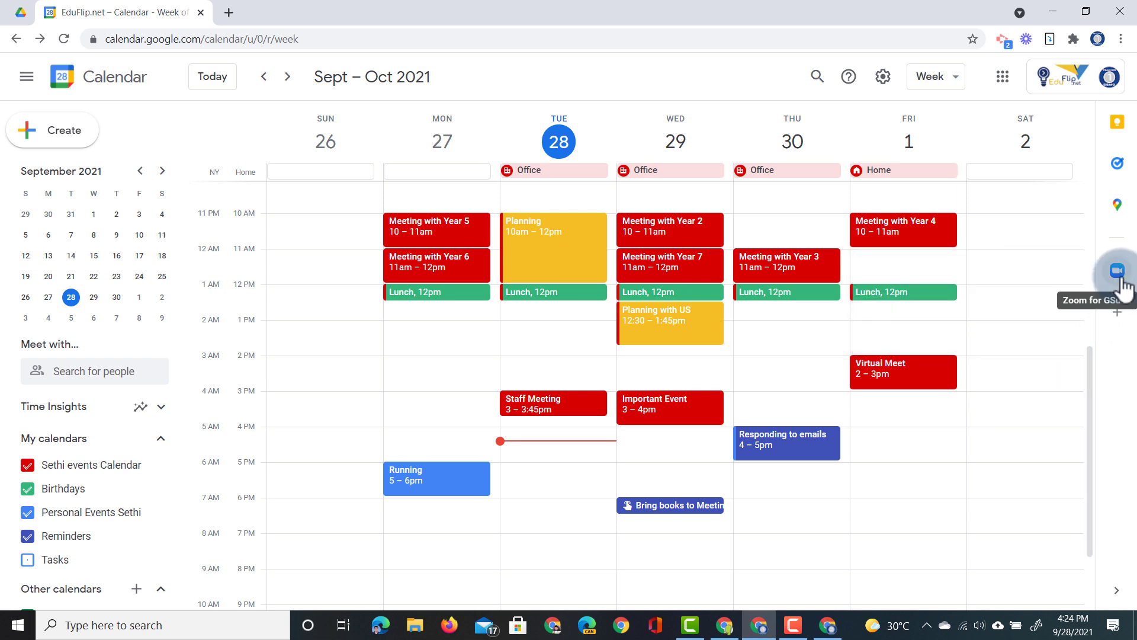
{"action": "left_click", "coordinate": [1117, 272]}
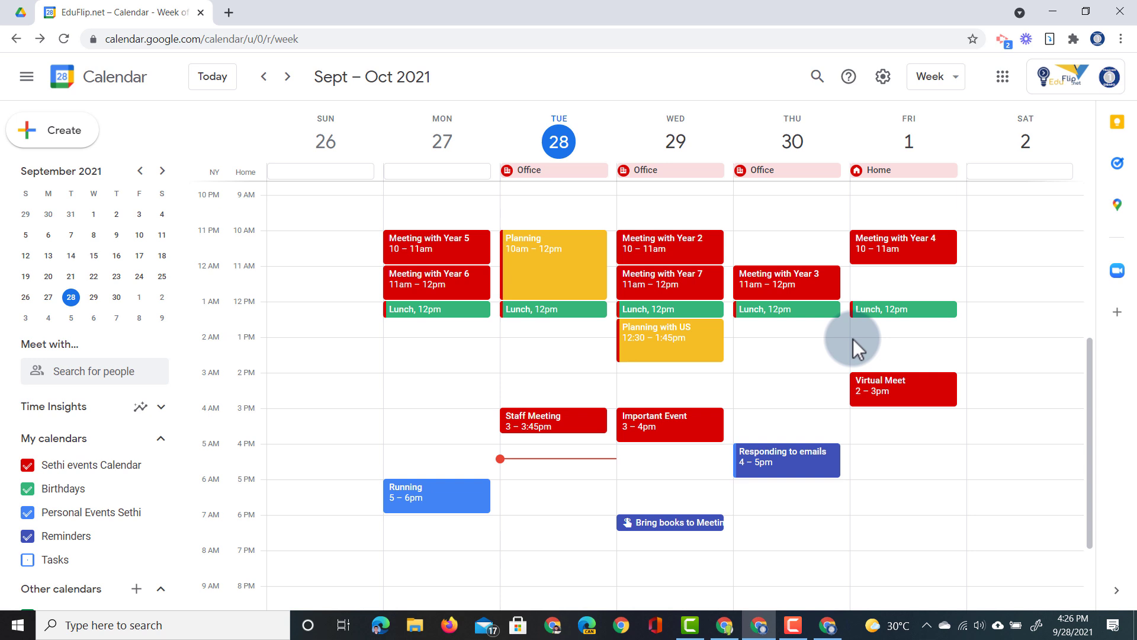
- Start an event titled "Zoom Virtual Meet up" on Thursday 30 September, 2:00pm to 2:30pm, in the personal events calendar
{"action": "left_click", "coordinate": [776, 375]}
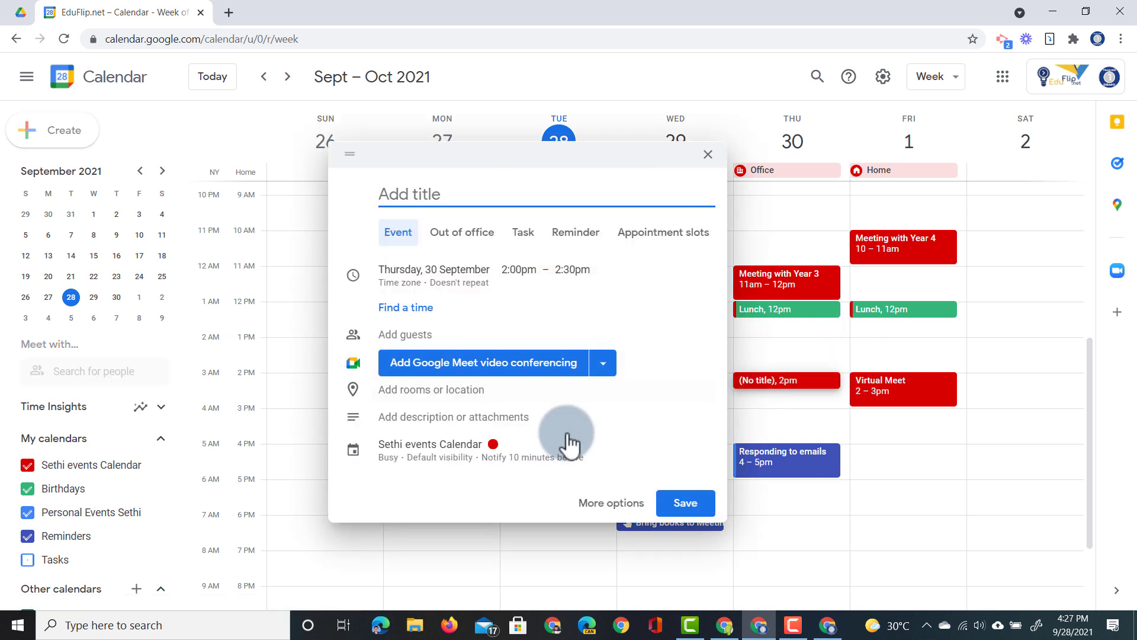
{"action": "left_click", "coordinate": [482, 455]}
{"action": "left_click", "coordinate": [432, 386]}
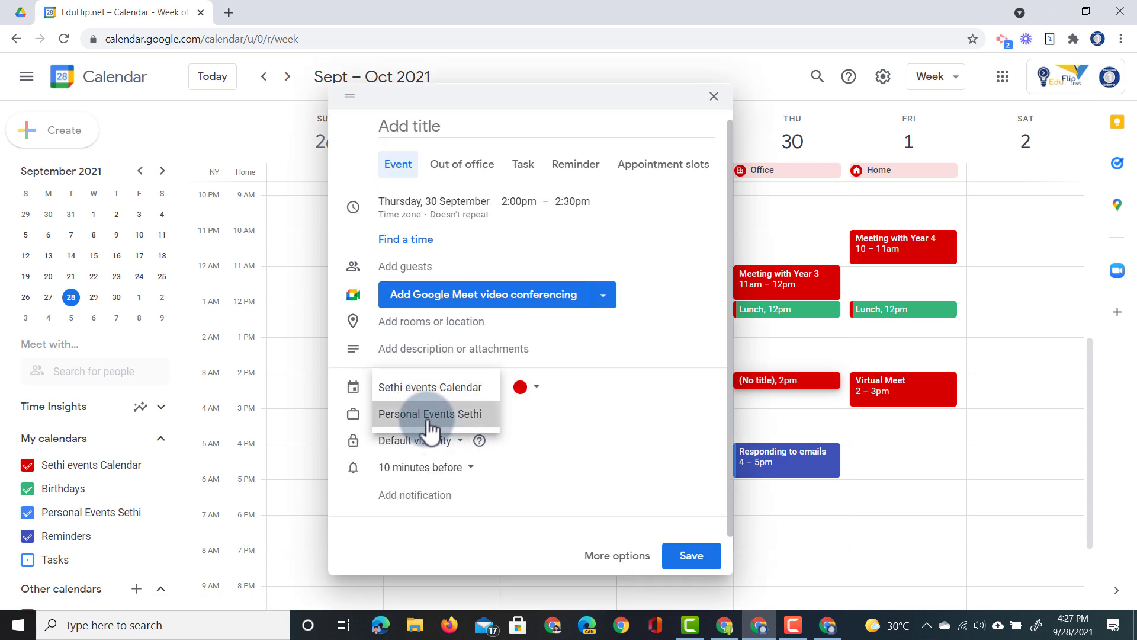
{"action": "left_click", "coordinate": [427, 415]}
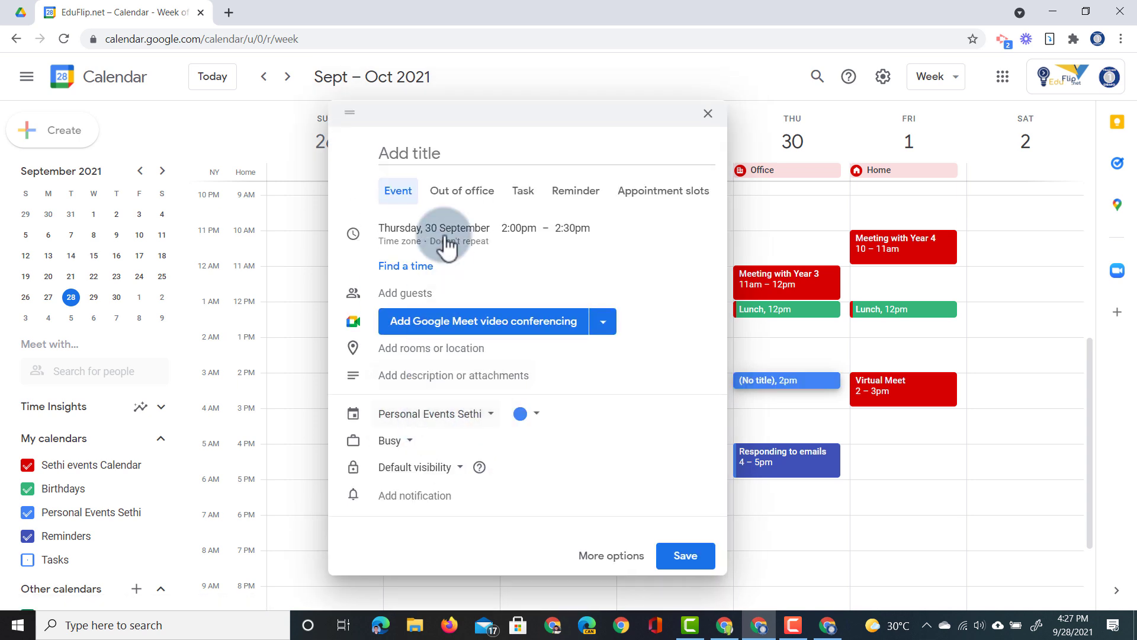
{"action": "left_click", "coordinate": [415, 155]}
{"action": "type", "text": "Zoo"}
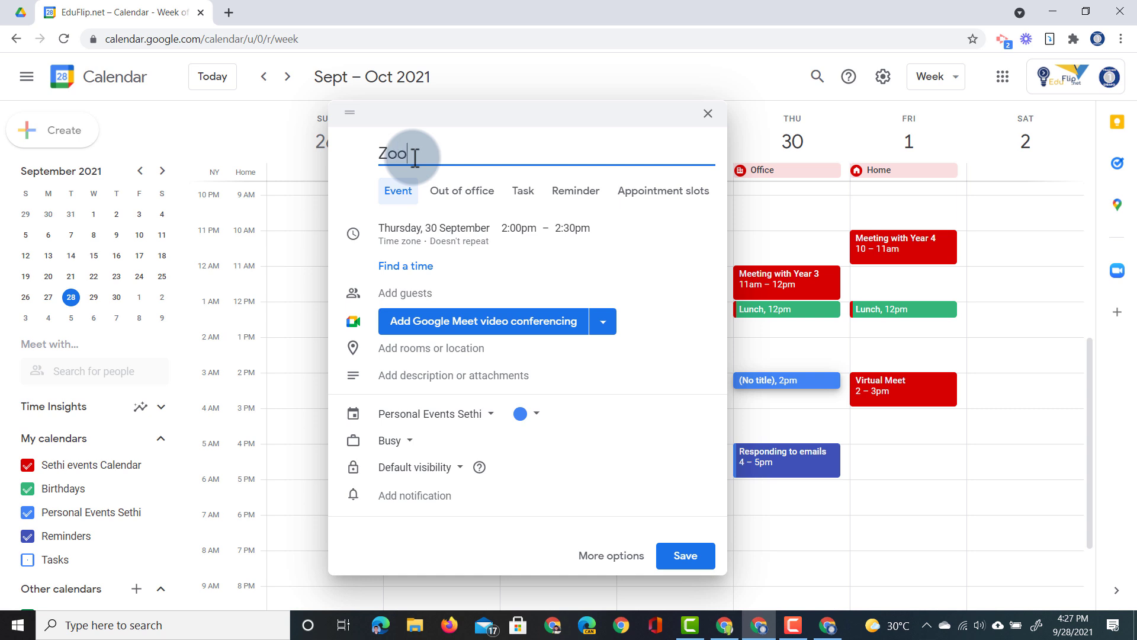
{"action": "type", "text": "m Virtual Meet up"}
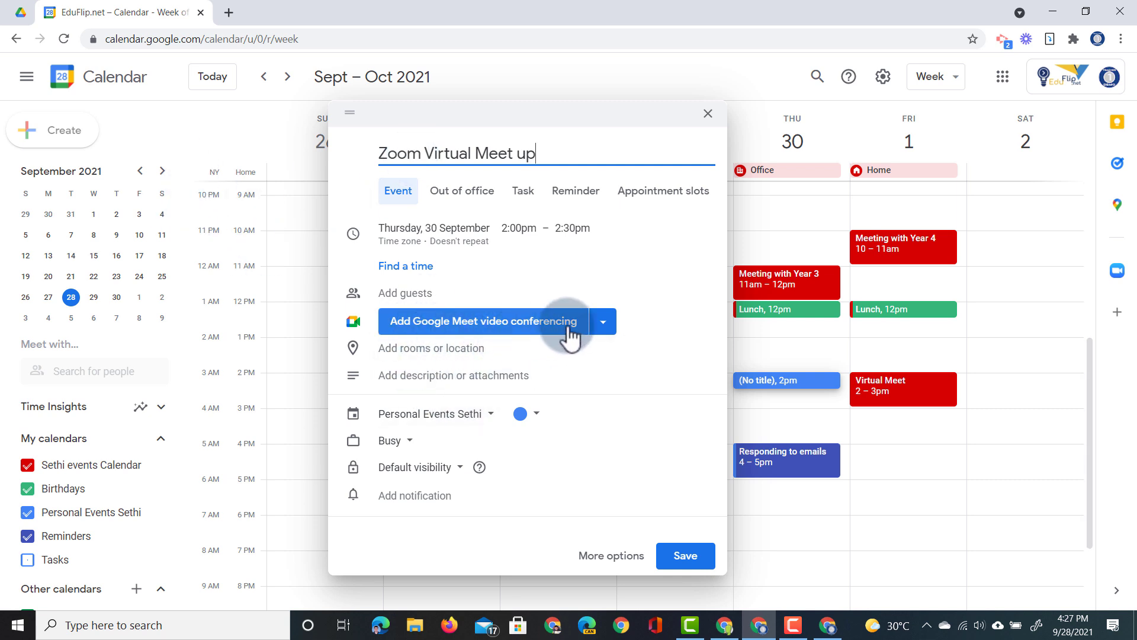
- Add Zoom Meeting conferencing to the "Zoom Virtual Meet up" event, save it and open the saved event's details
{"action": "left_click", "coordinate": [604, 322]}
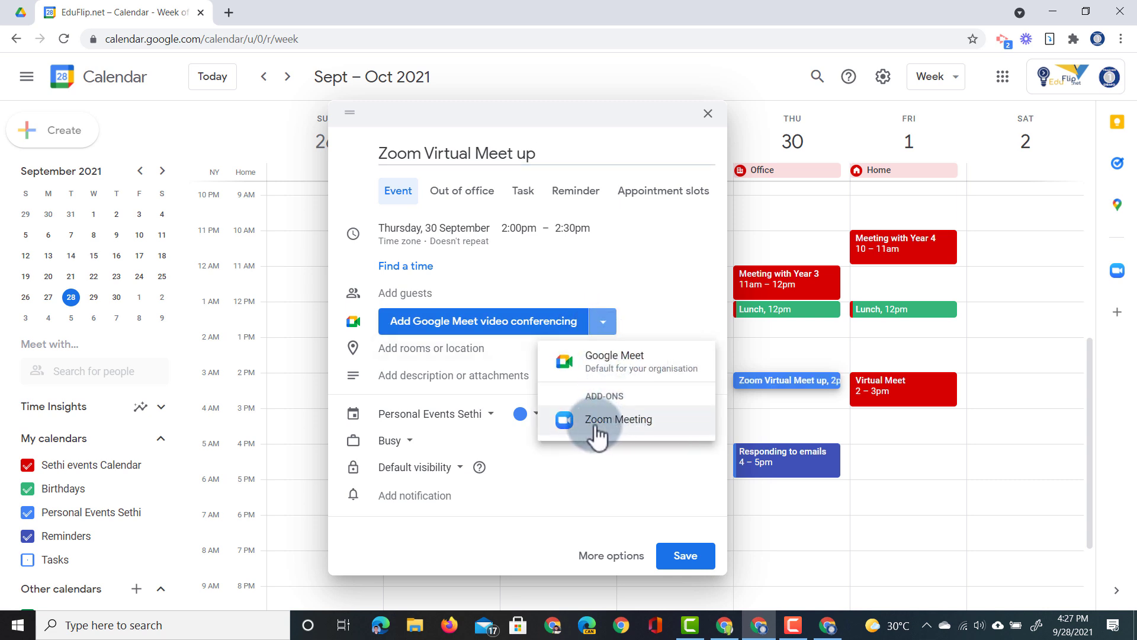
{"action": "left_click", "coordinate": [626, 422]}
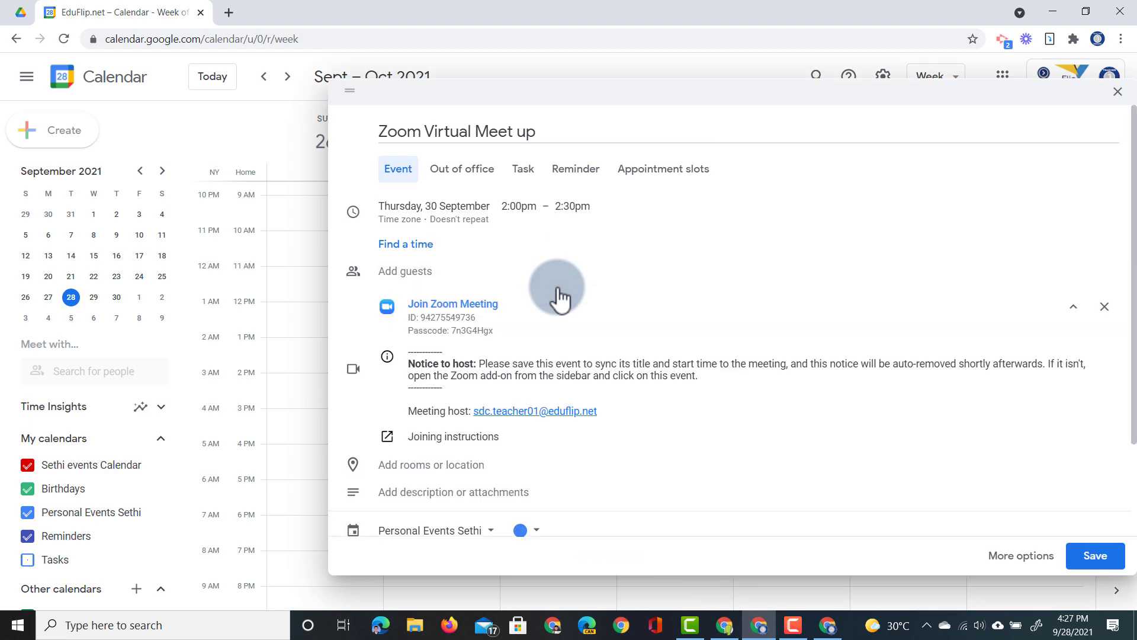
{"action": "left_click", "coordinate": [1097, 560]}
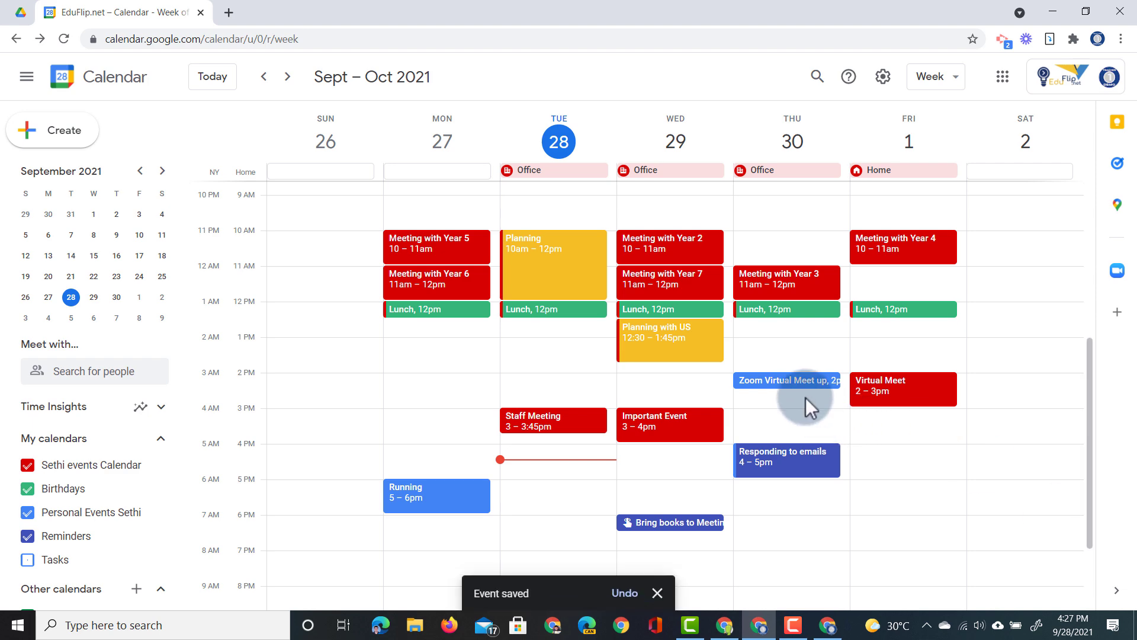
{"action": "left_click", "coordinate": [801, 384]}
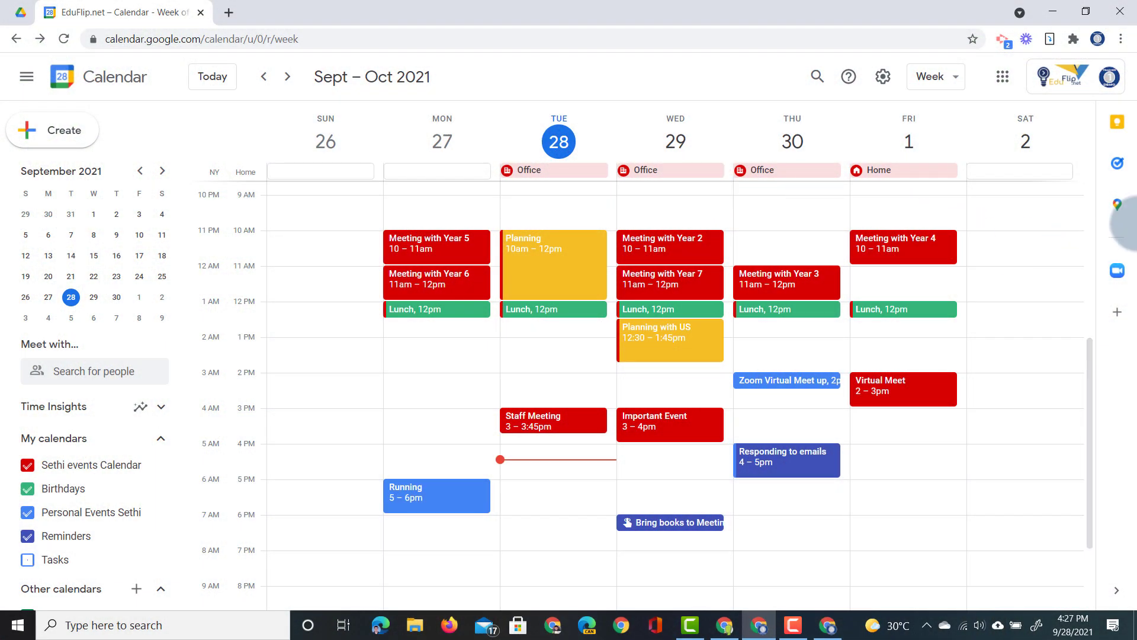
- Install the Microsoft Teams meeting add-on from the Google Workspace Marketplace
{"action": "left_click", "coordinate": [1118, 315]}
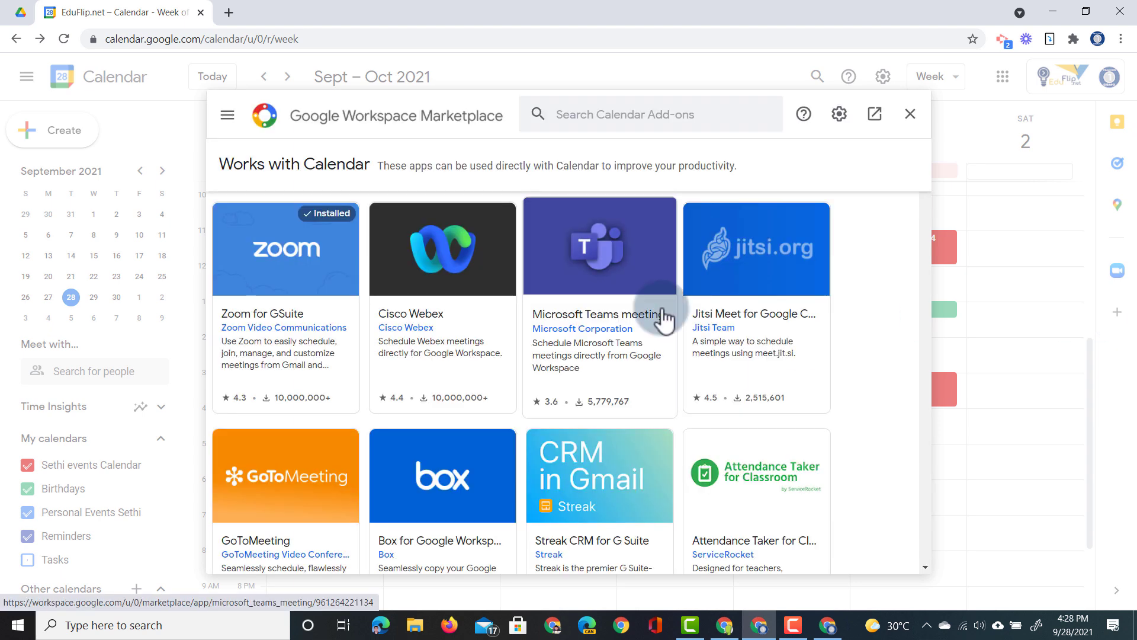
{"action": "left_click", "coordinate": [622, 275]}
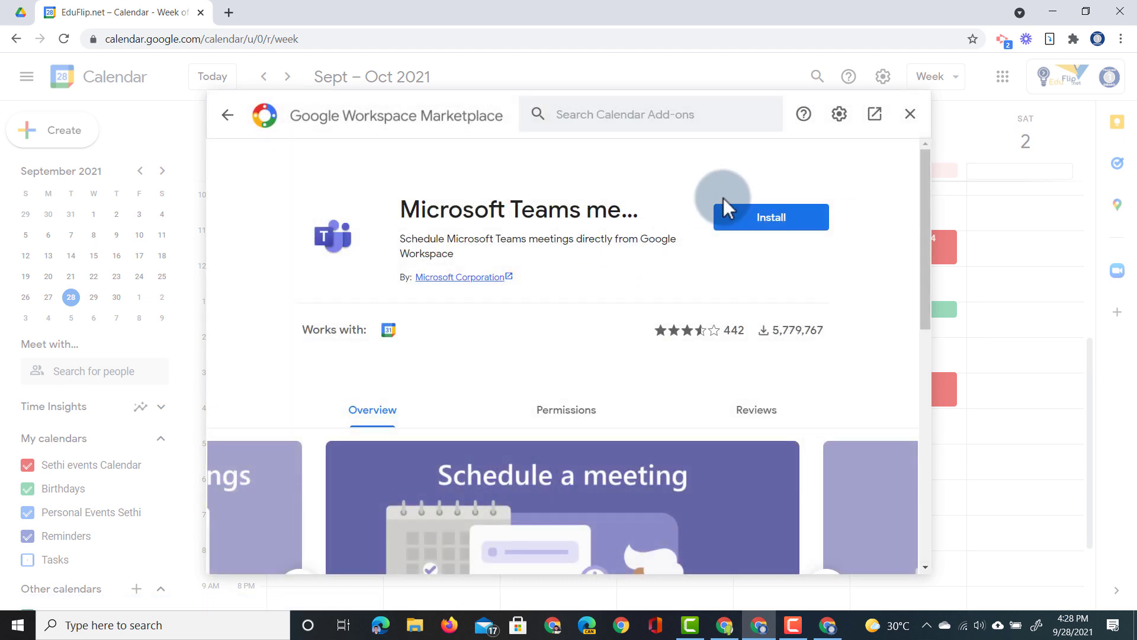
{"action": "left_click", "coordinate": [782, 226]}
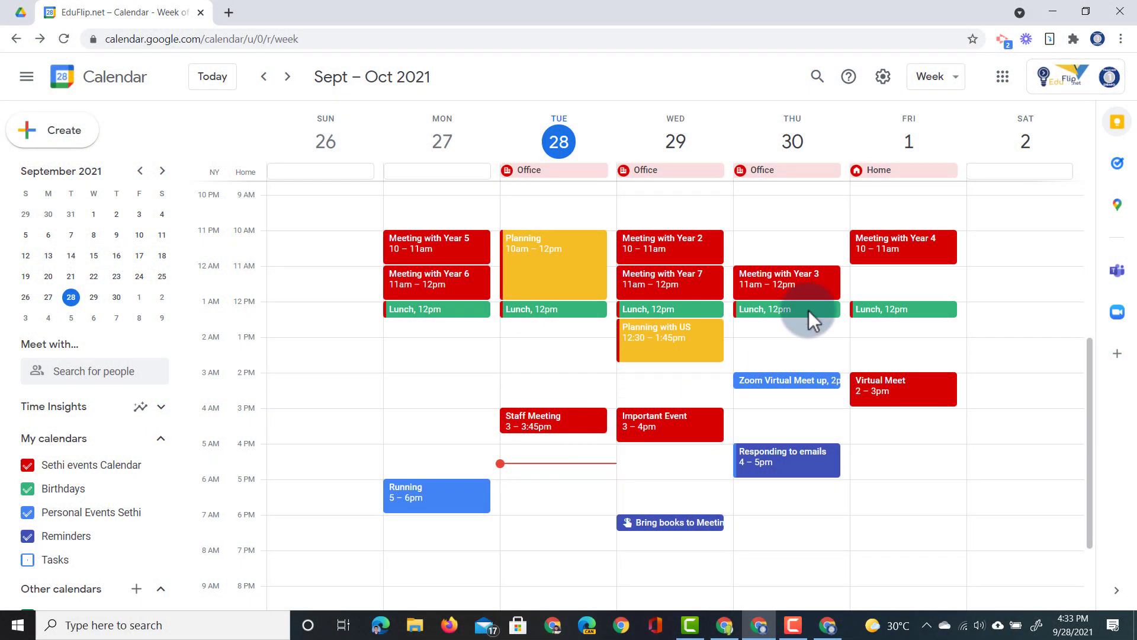
- Attach the recent Drive document "Lorem Ipsum" to the description of the Virtual Meet event on Friday 1 October
{"action": "left_click", "coordinate": [906, 391]}
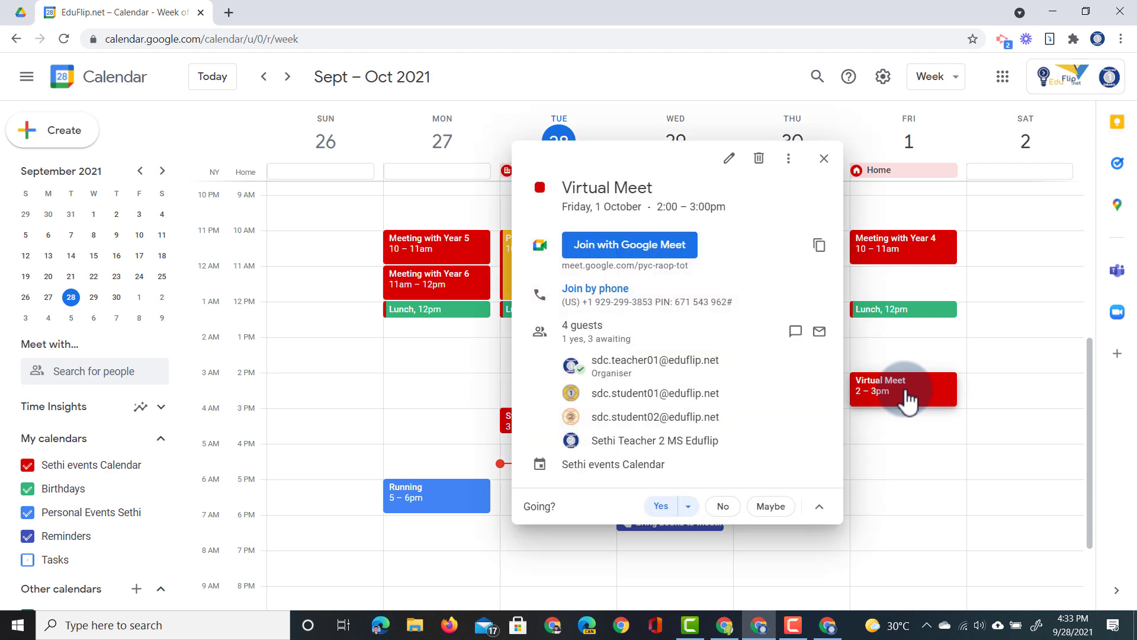
{"action": "left_click", "coordinate": [729, 158]}
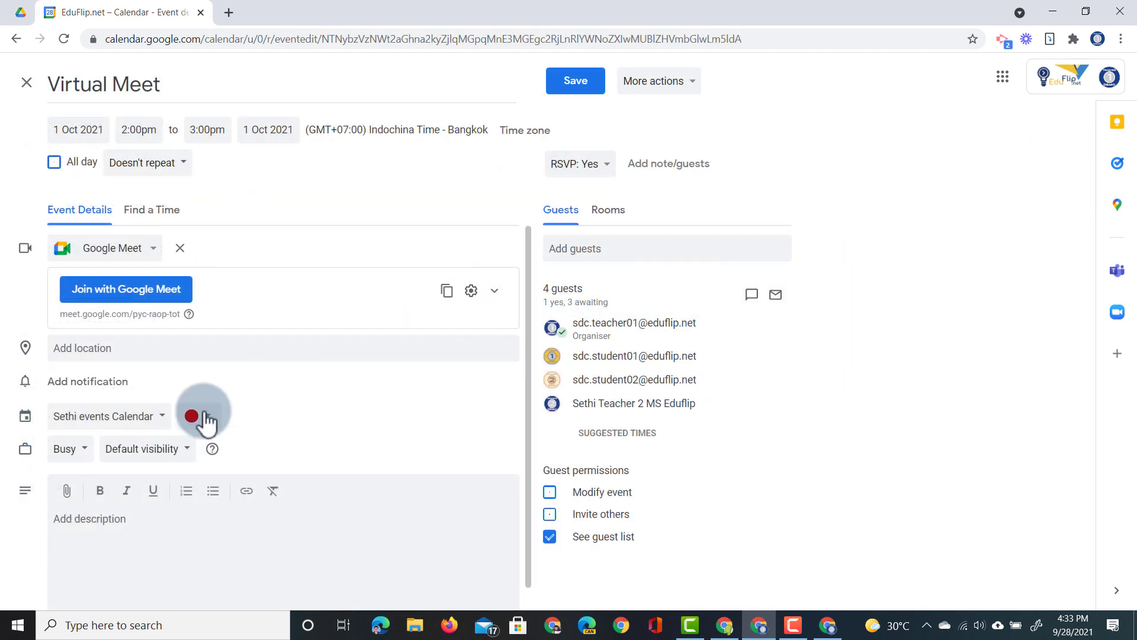
{"action": "scroll", "coordinate": [201, 422], "scroll_direction": "down", "scroll_amount": 1}
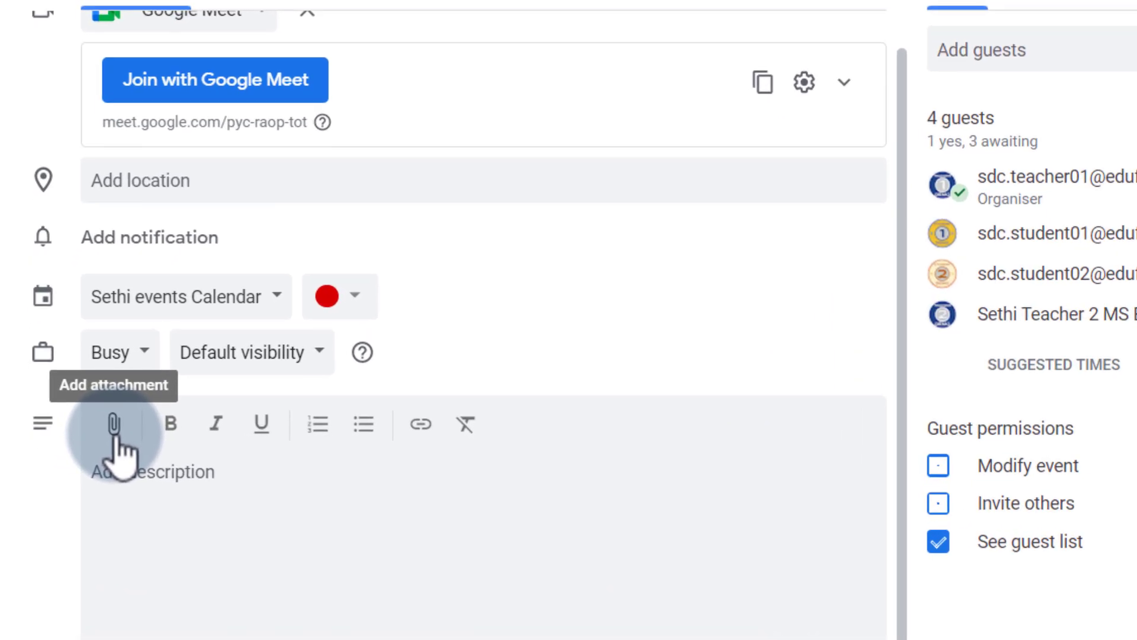
{"action": "left_click", "coordinate": [113, 438]}
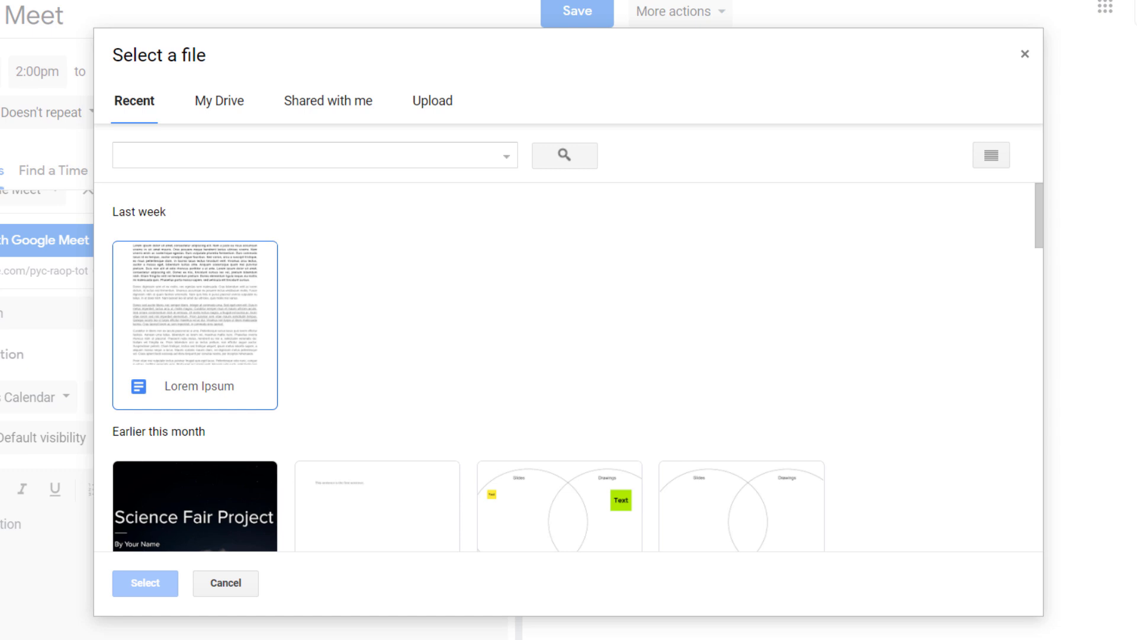
{"action": "left_click", "coordinate": [433, 106]}
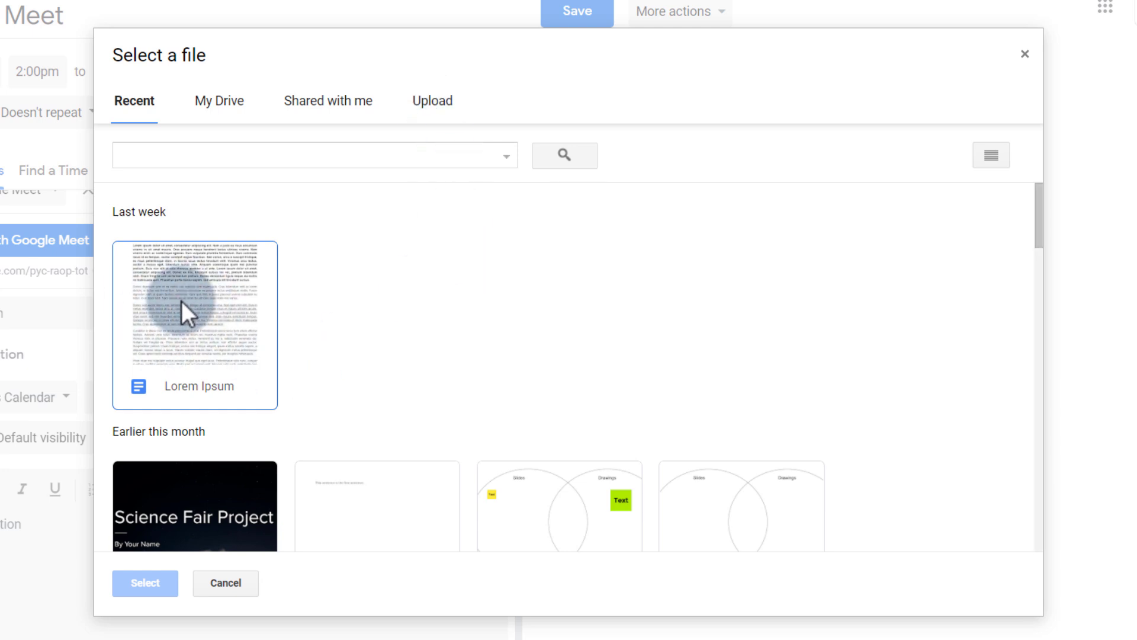
{"action": "left_click", "coordinate": [195, 310]}
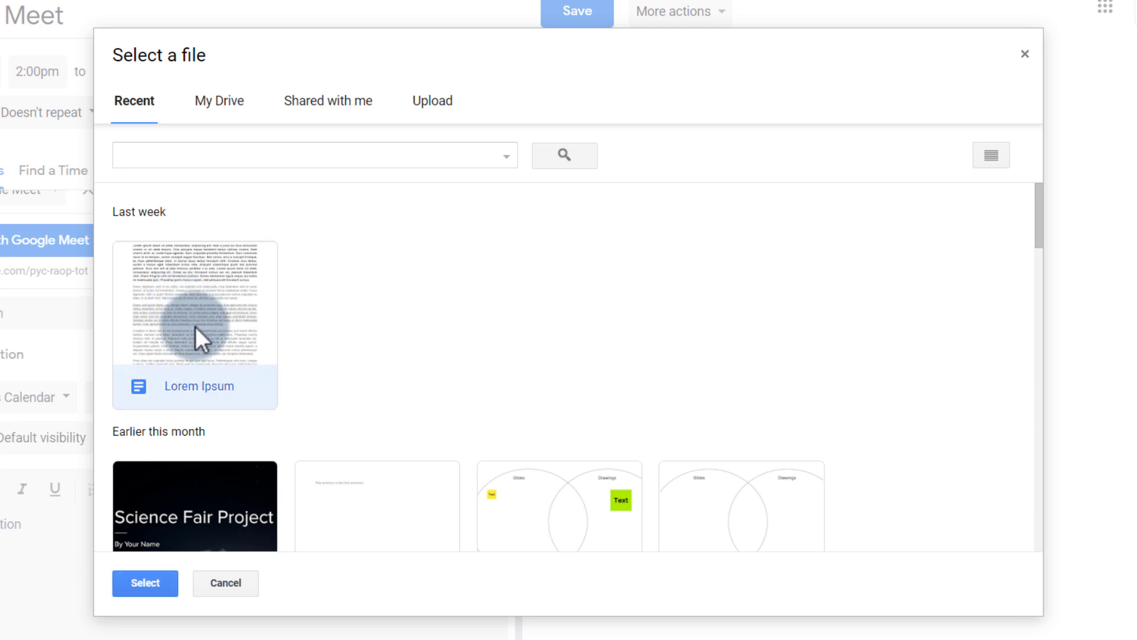
{"action": "left_click", "coordinate": [145, 583]}
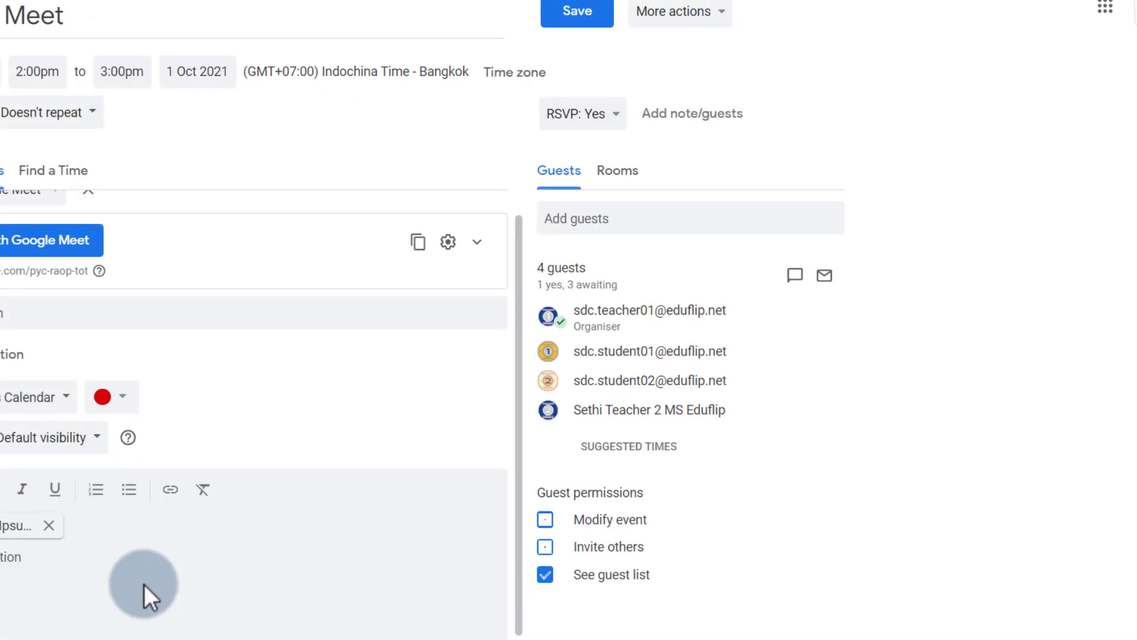
- Save the Virtual Meet event without sending update emails, and share the attached file with the guest lacking access as View
{"action": "left_click", "coordinate": [599, 17]}
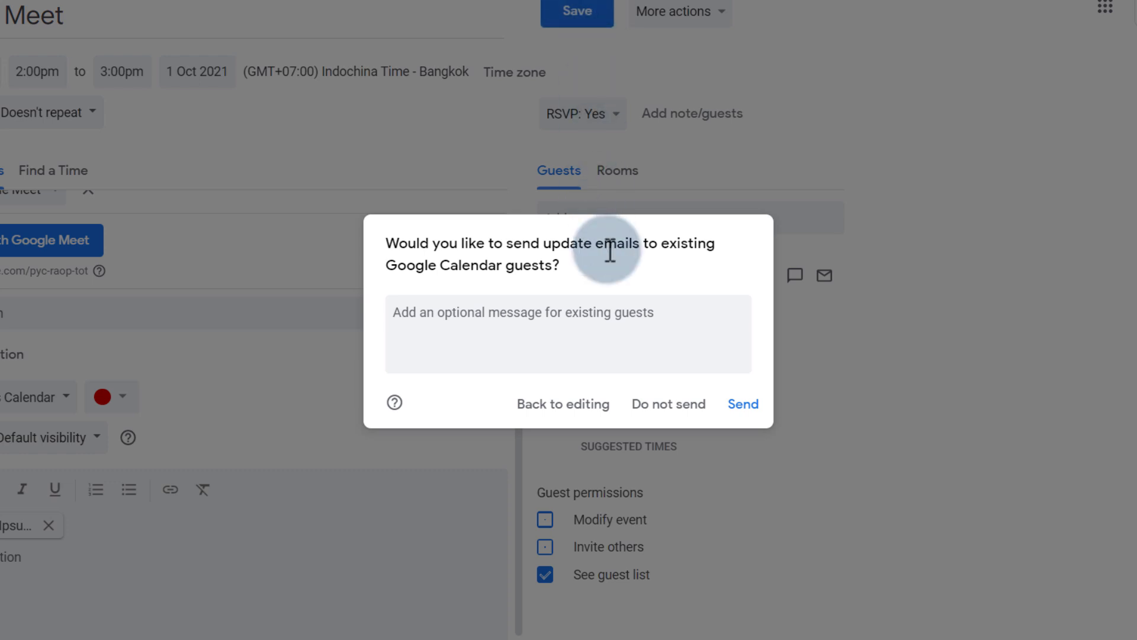
{"action": "left_click", "coordinate": [688, 408]}
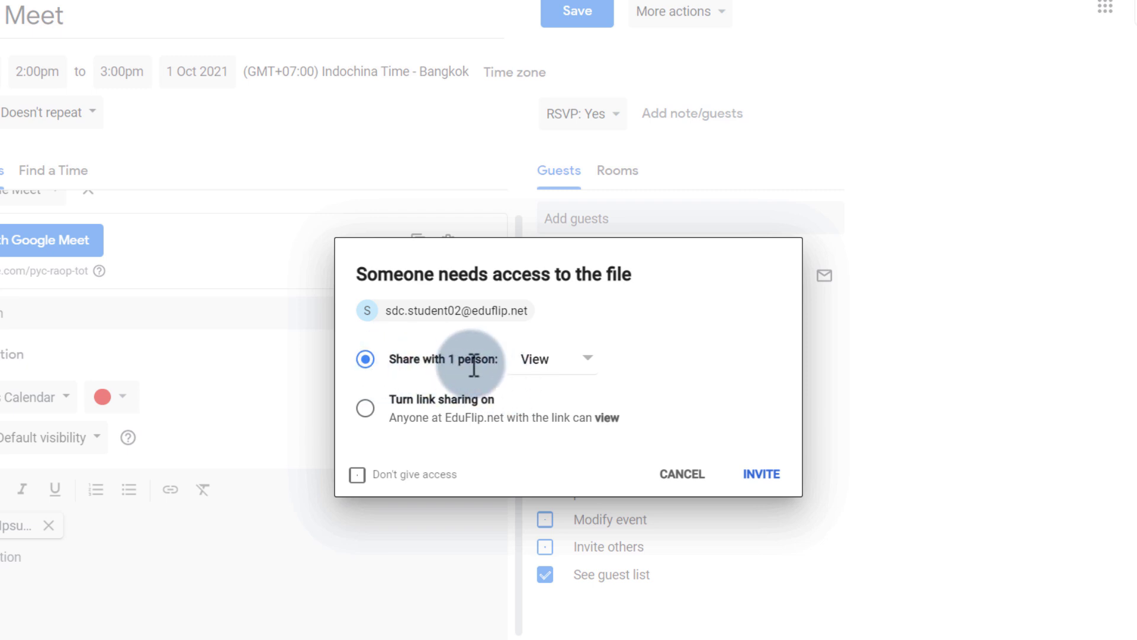
{"action": "left_click", "coordinate": [588, 361]}
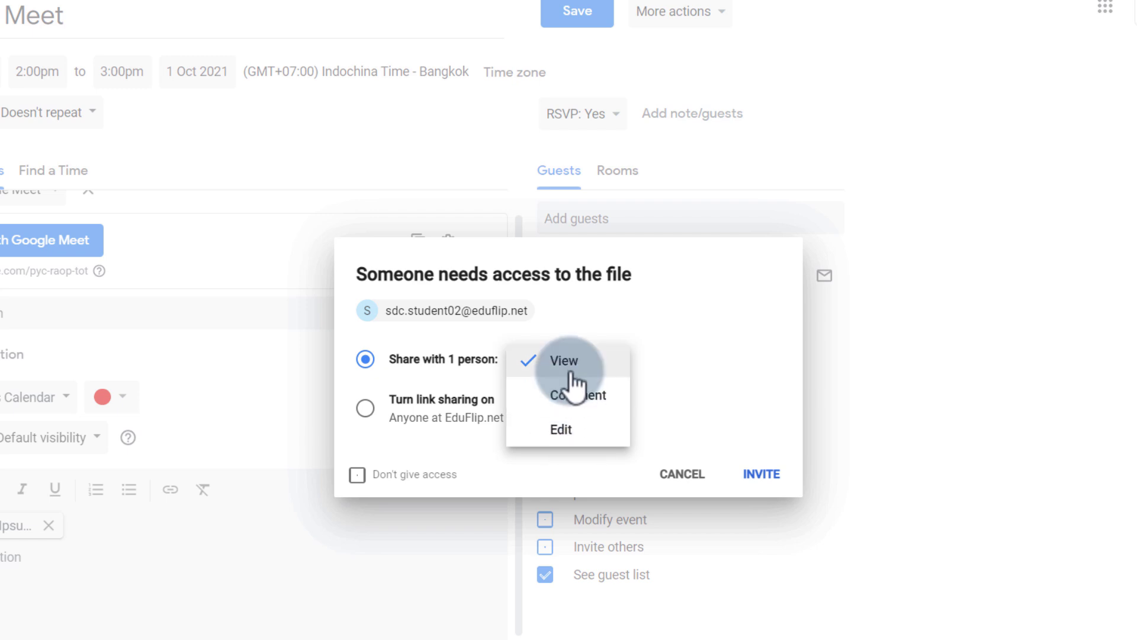
{"action": "left_click", "coordinate": [570, 373]}
{"action": "left_click", "coordinate": [764, 472]}
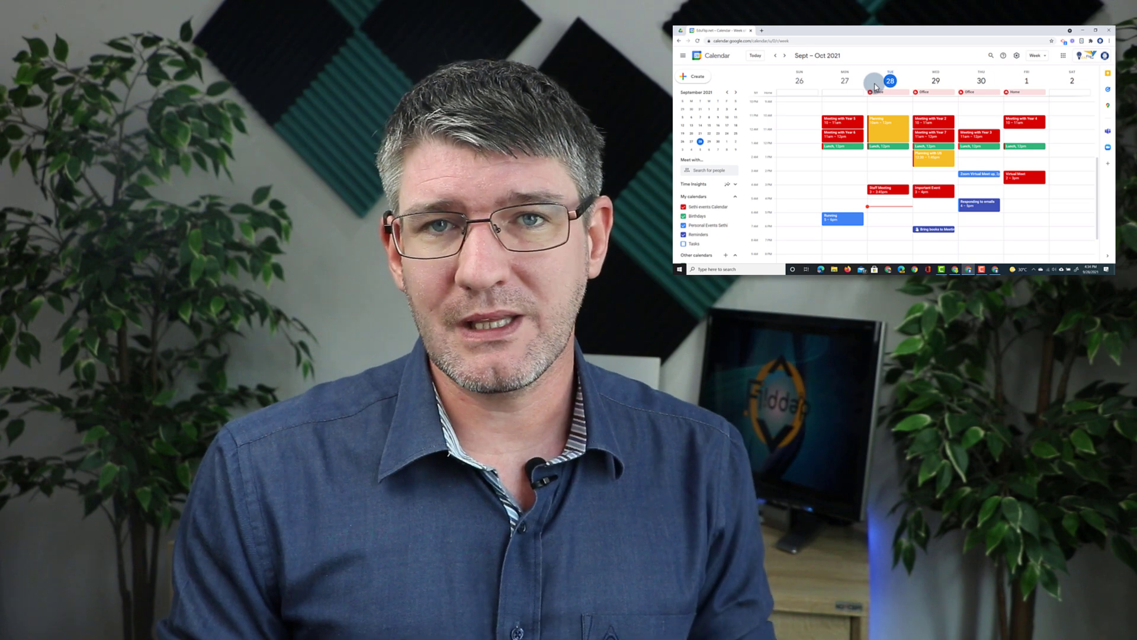
- Enable "Show week numbers" in the calendar's view options and return to the calendar
{"action": "left_click", "coordinate": [1017, 55]}
{"action": "left_click", "coordinate": [935, 104]}
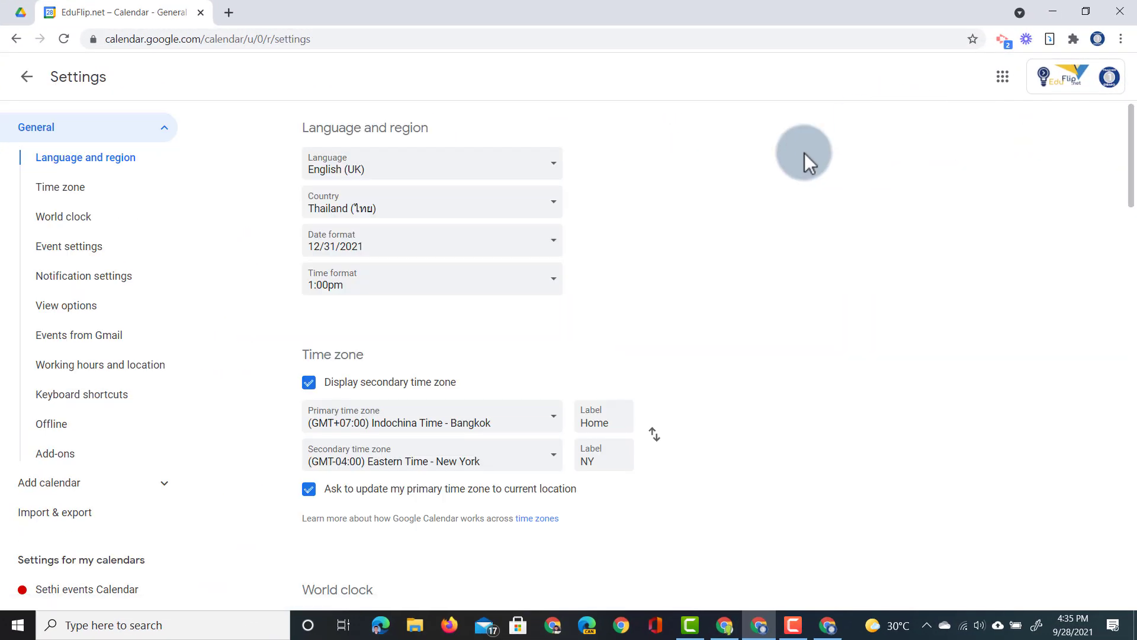
{"action": "scroll", "coordinate": [564, 268], "scroll_direction": "down", "scroll_amount": 6}
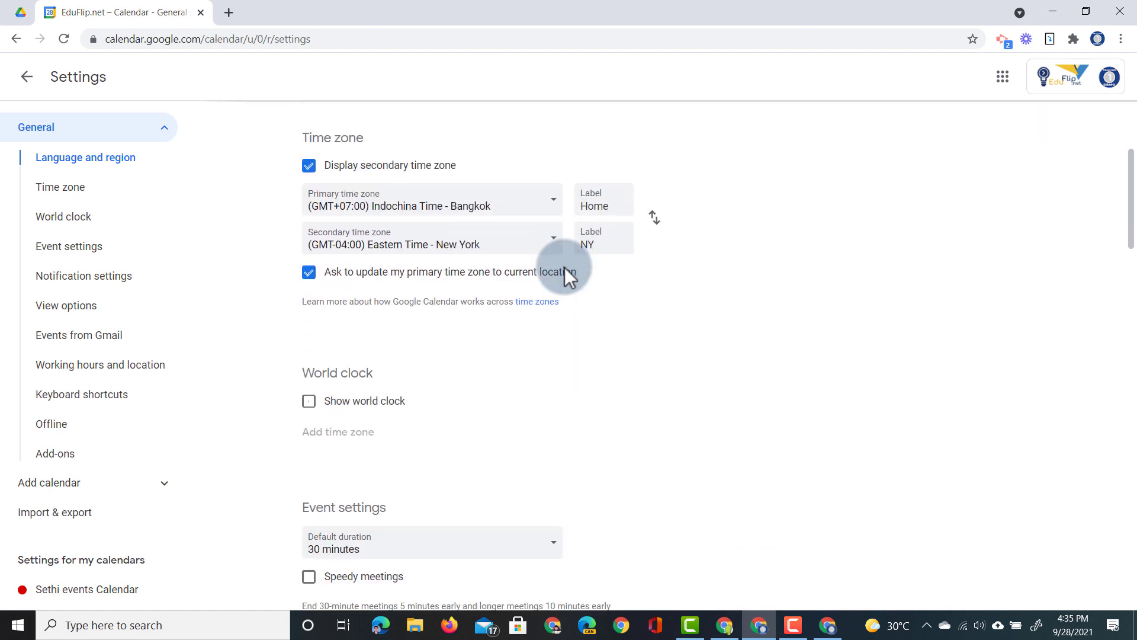
{"action": "scroll", "coordinate": [564, 268], "scroll_direction": "down", "scroll_amount": 9}
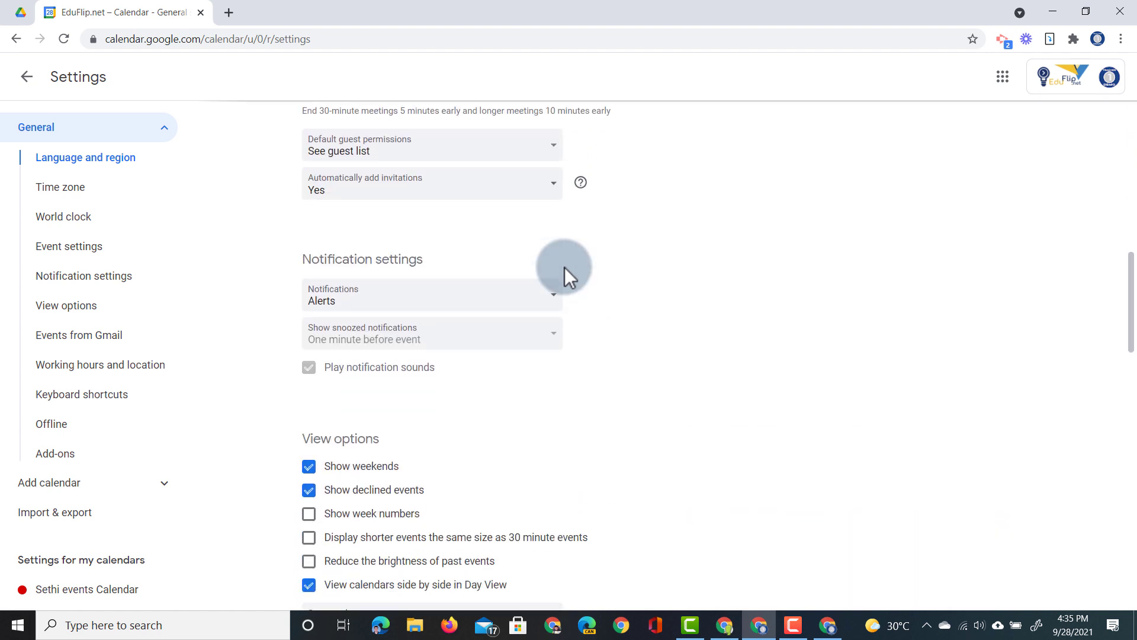
{"action": "scroll", "coordinate": [564, 268], "scroll_direction": "down", "scroll_amount": 1}
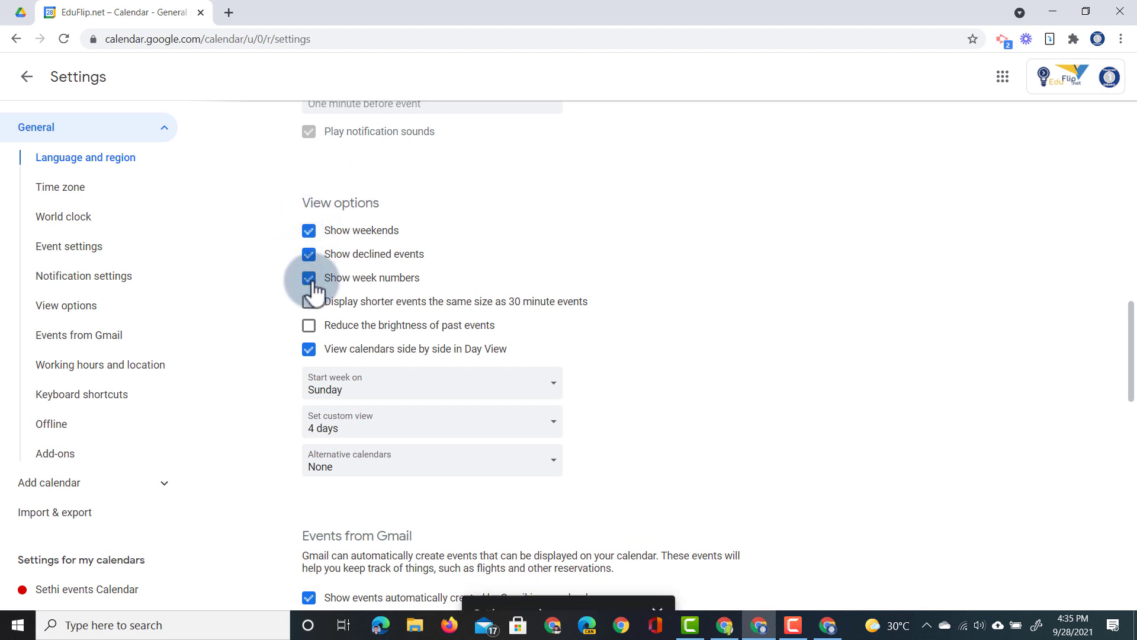
{"action": "left_click", "coordinate": [27, 77]}
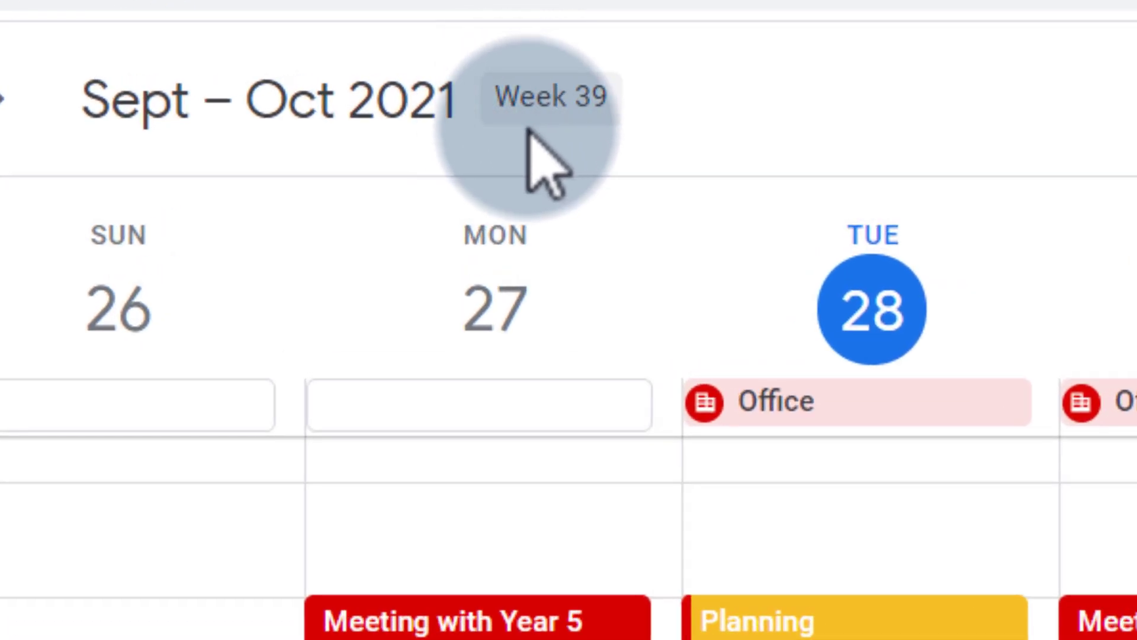
- Check the week numbers in the following week and in the October 2021 month view, ending in week view
{"action": "left_click", "coordinate": [9, 105]}
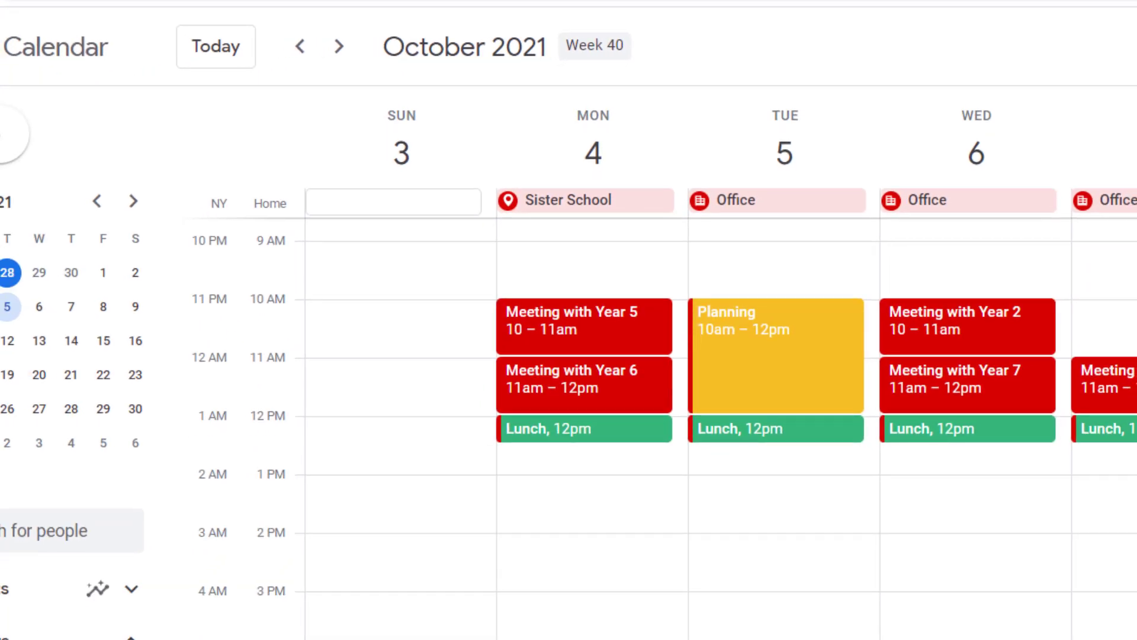
{"action": "key", "text": "m"}
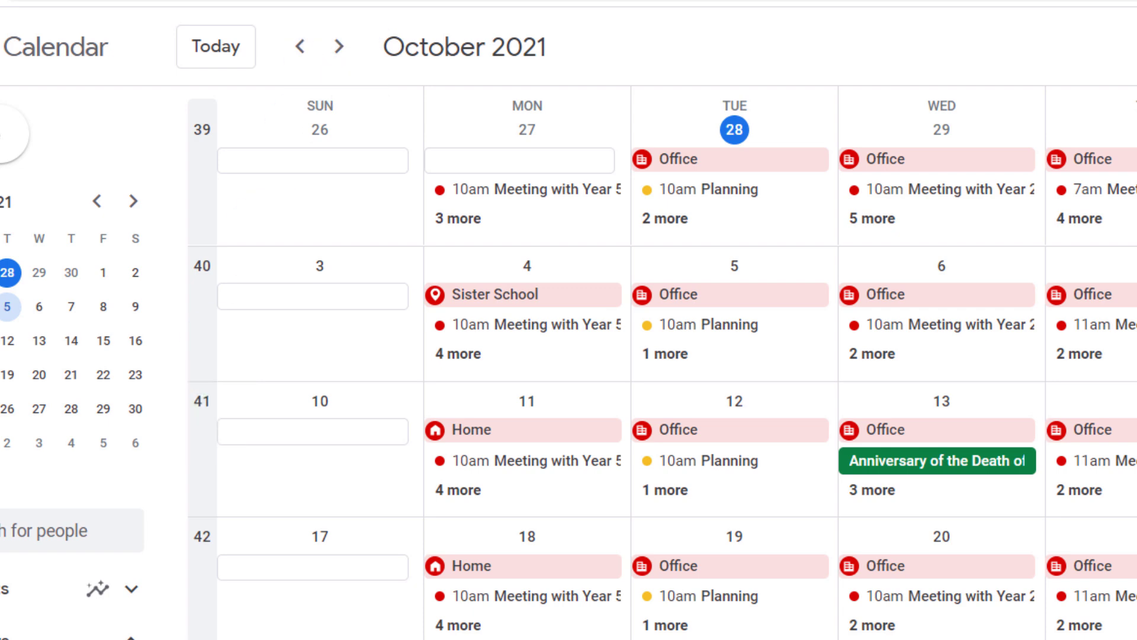
{"action": "key", "text": "w"}
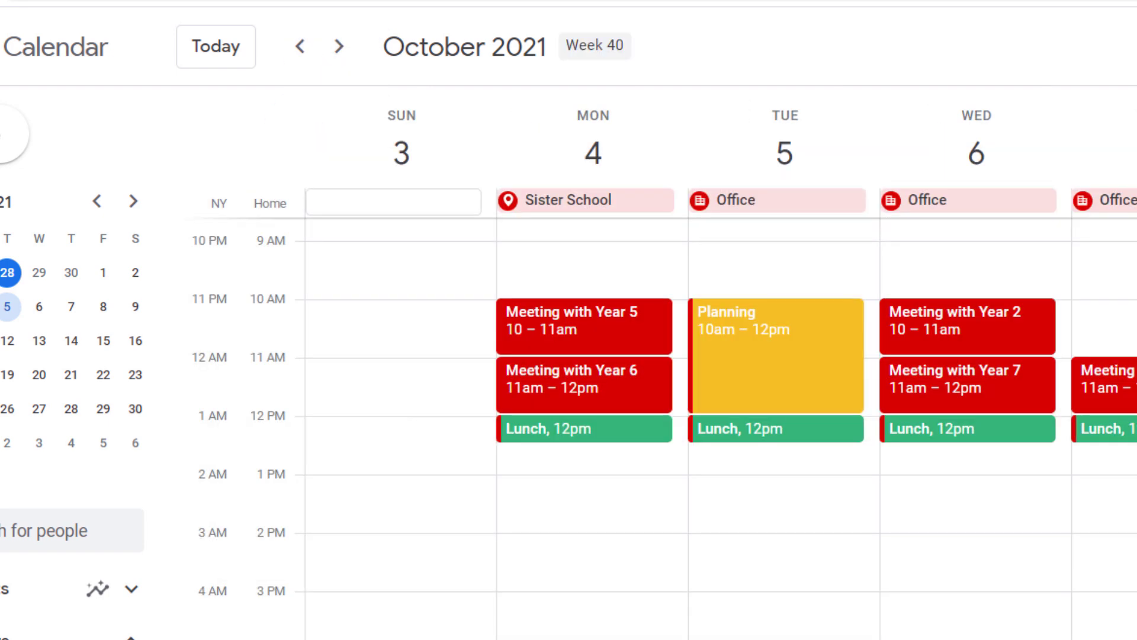